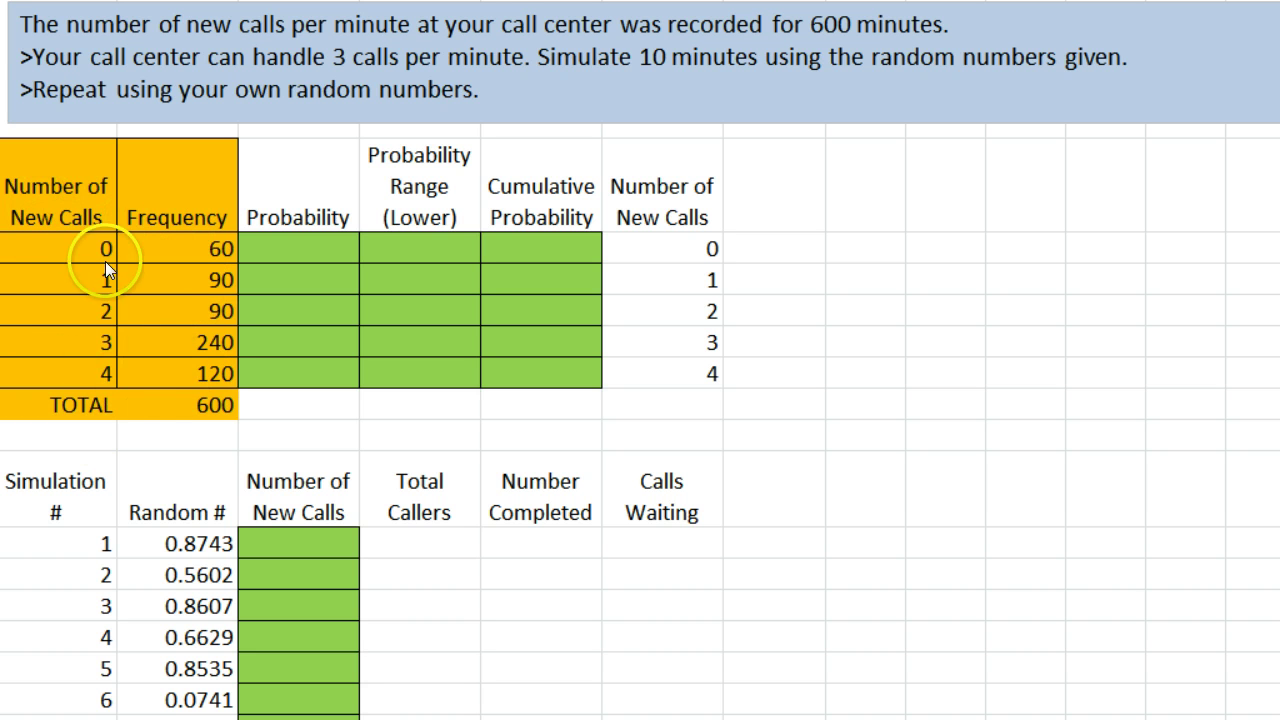
- Examine the recorded frequency for each number of new calls and the empty Probability column
click(175, 249)
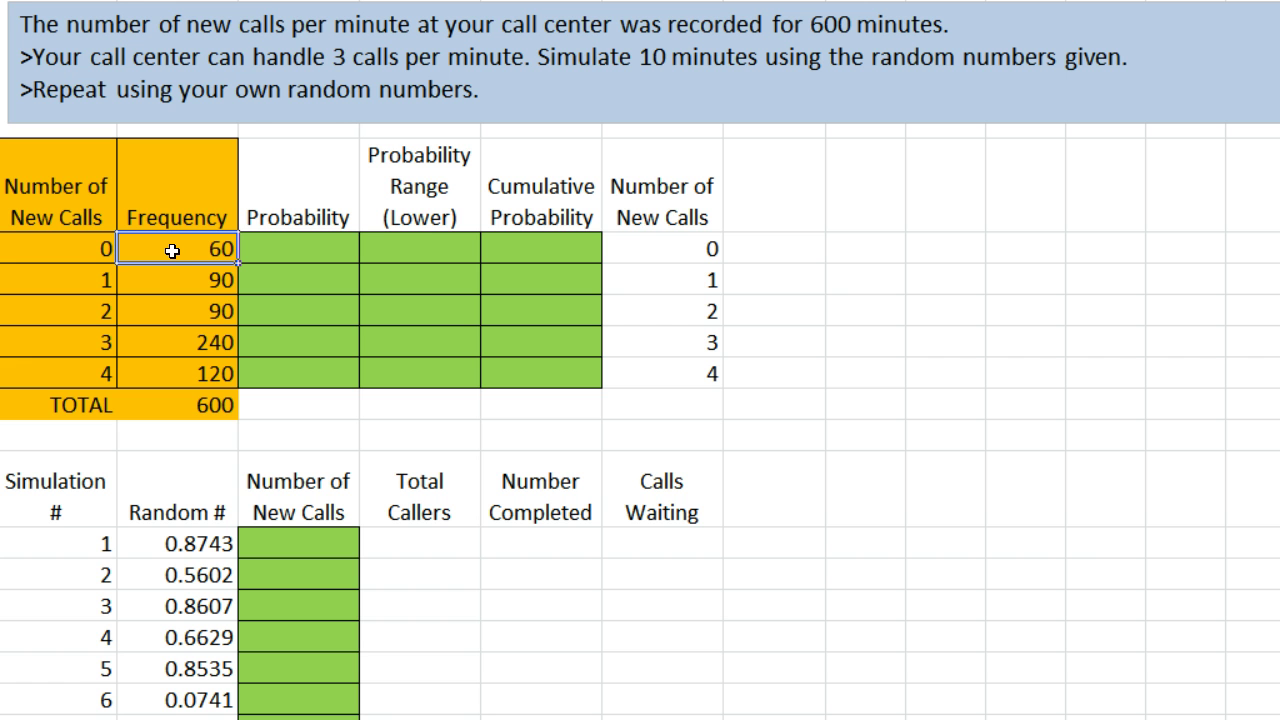
click(100, 250)
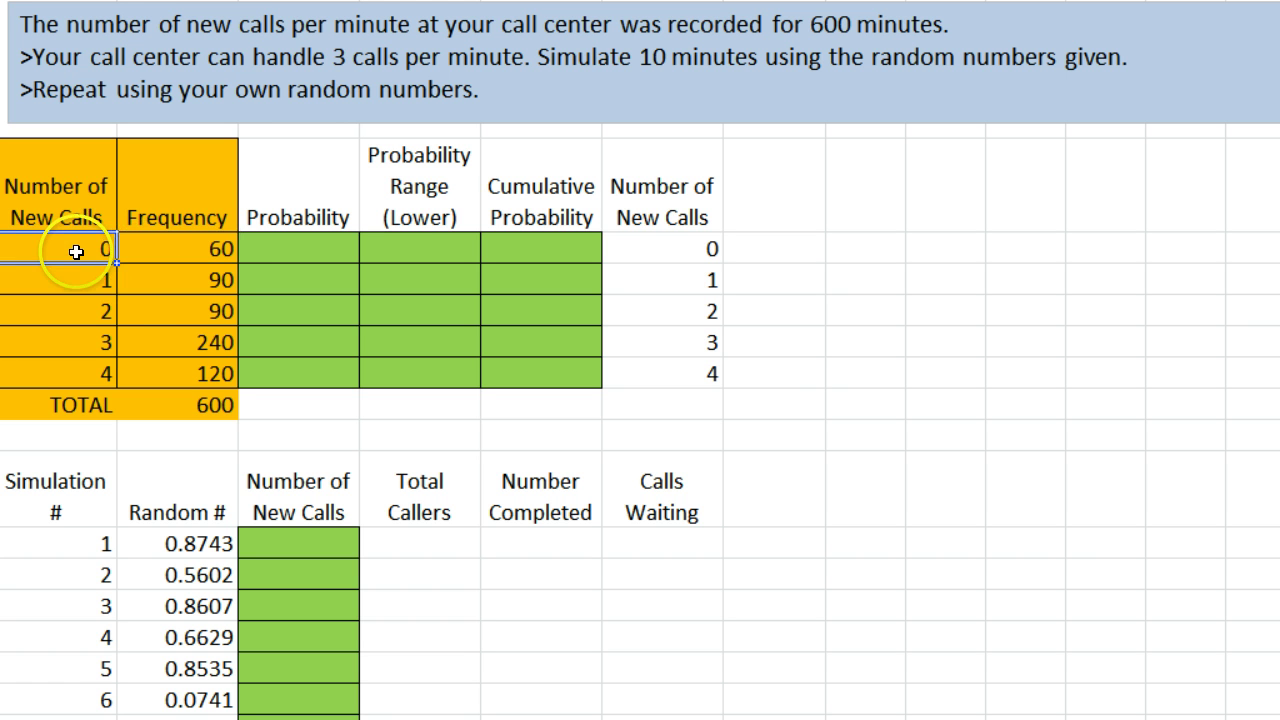
click(166, 281)
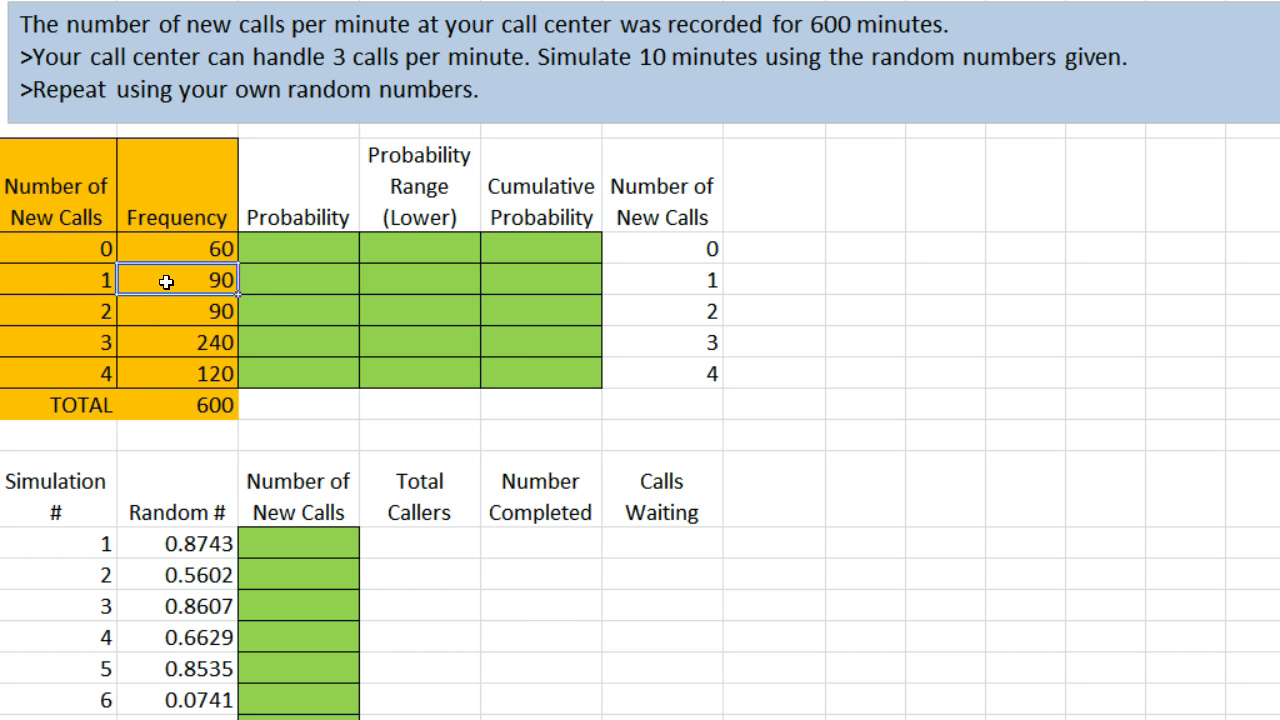
click(71, 280)
click(163, 297)
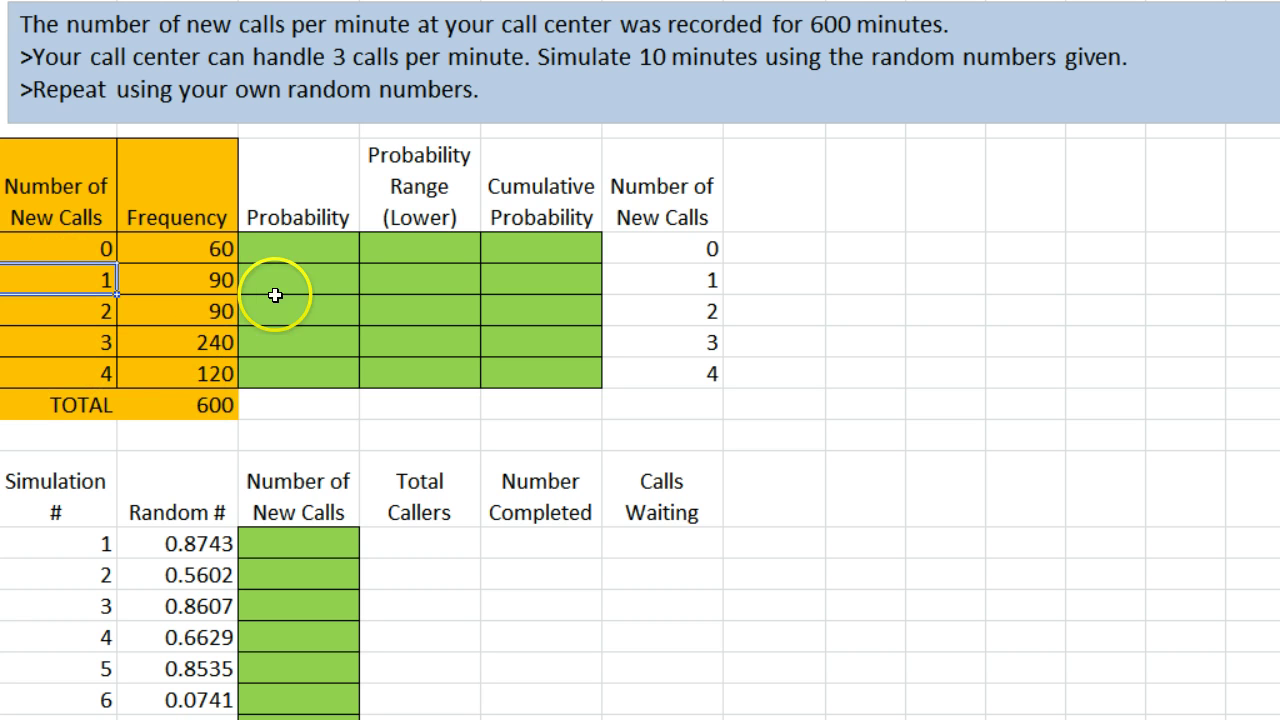
click(305, 250)
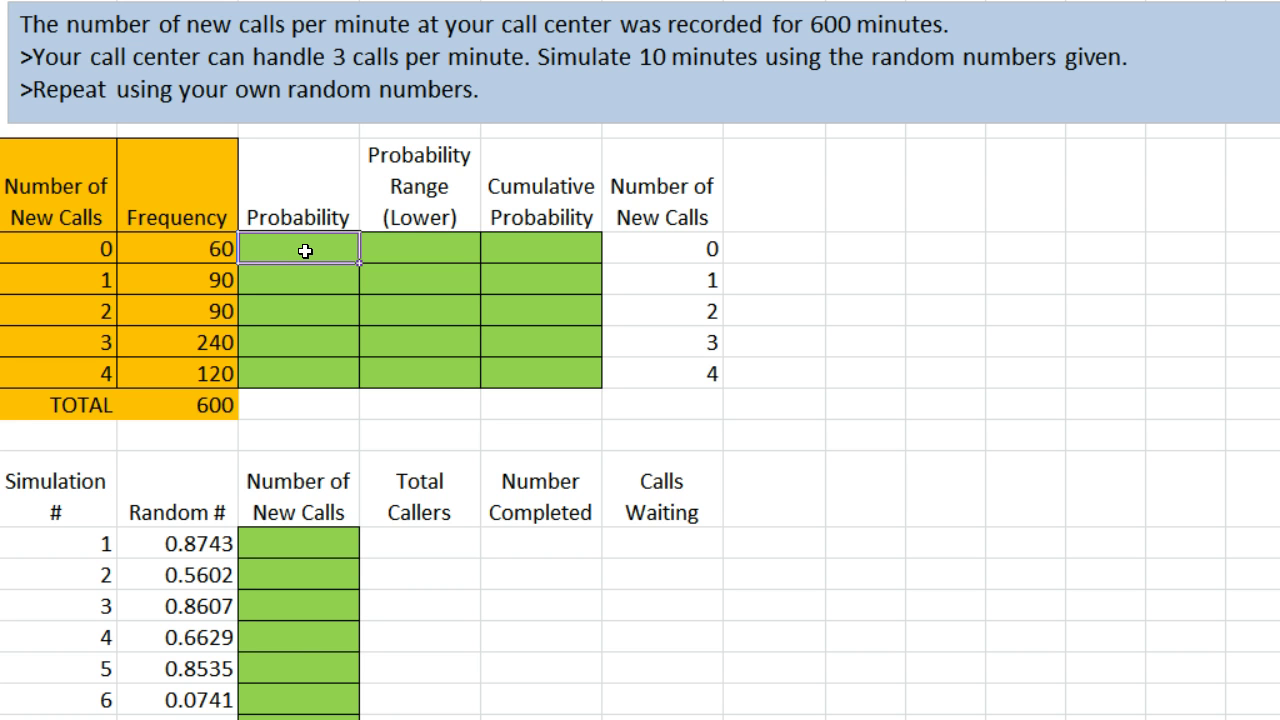
click(166, 250)
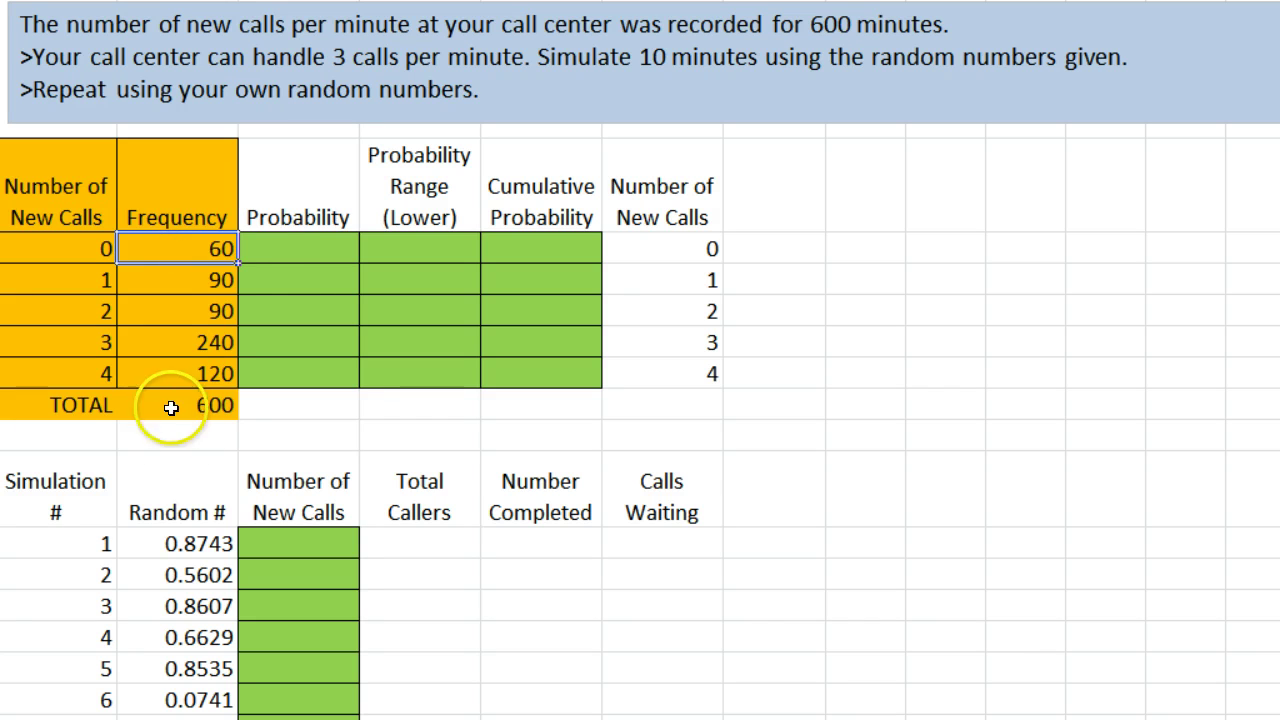
- Calculate each probability by dividing its frequency by the total with =B3/$B$8, filled from 0 through 4 new calls
click(315, 250)
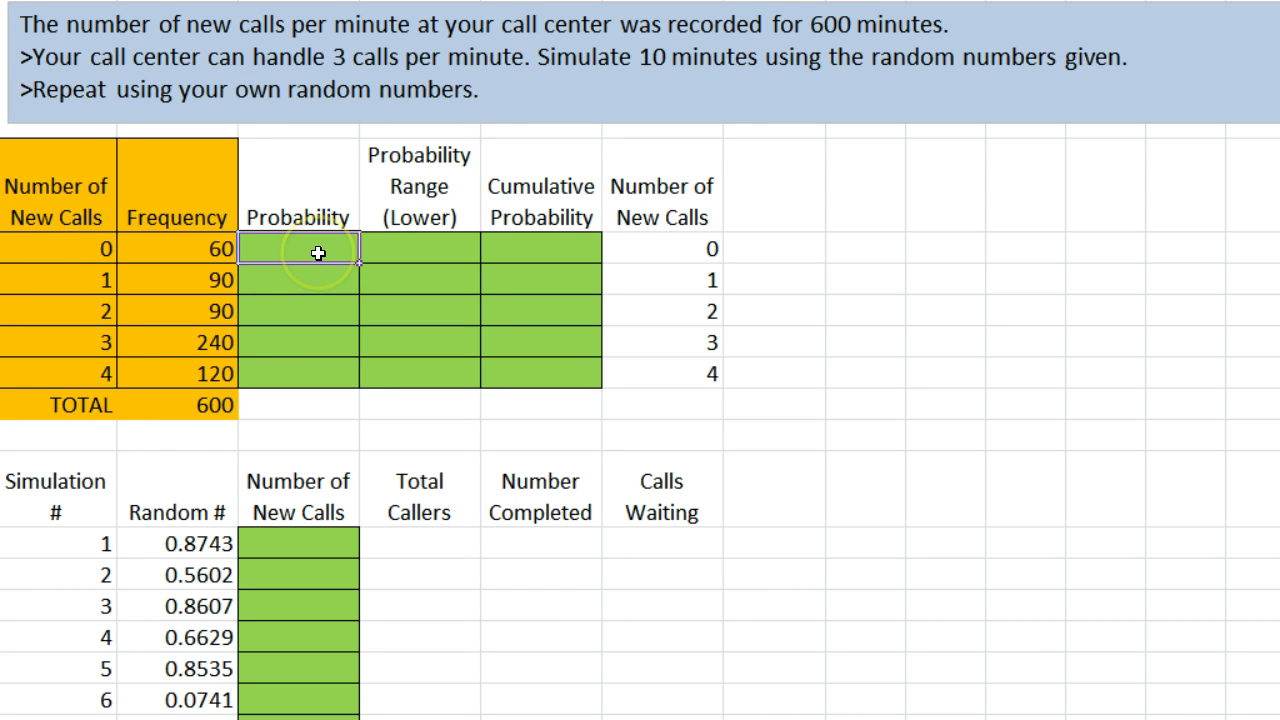
click(318, 253)
text(=)
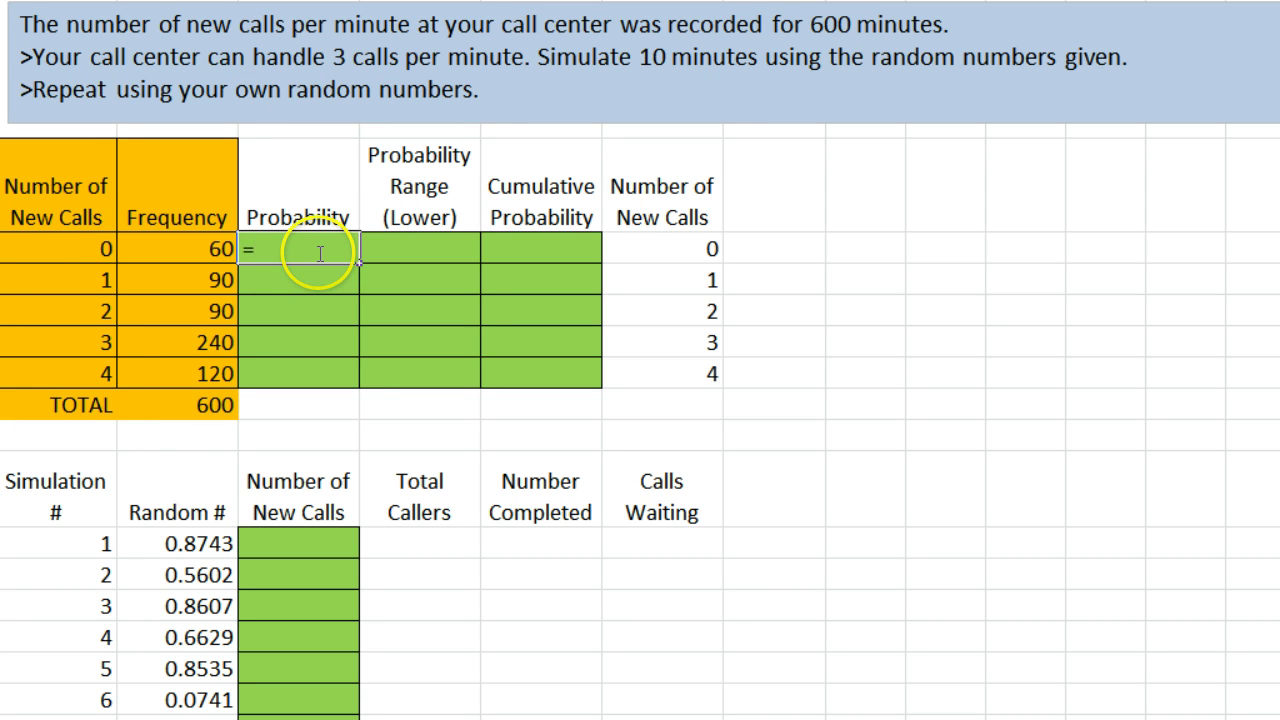
click(146, 248)
text(/)
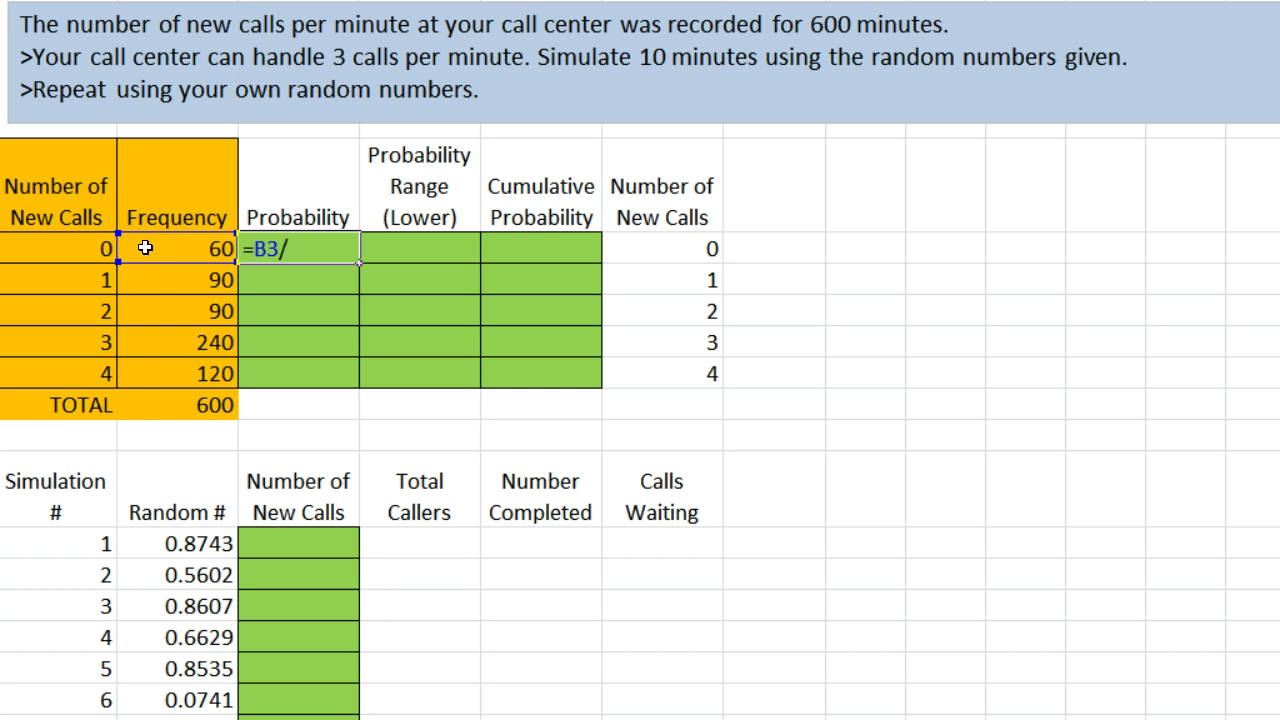
click(157, 405)
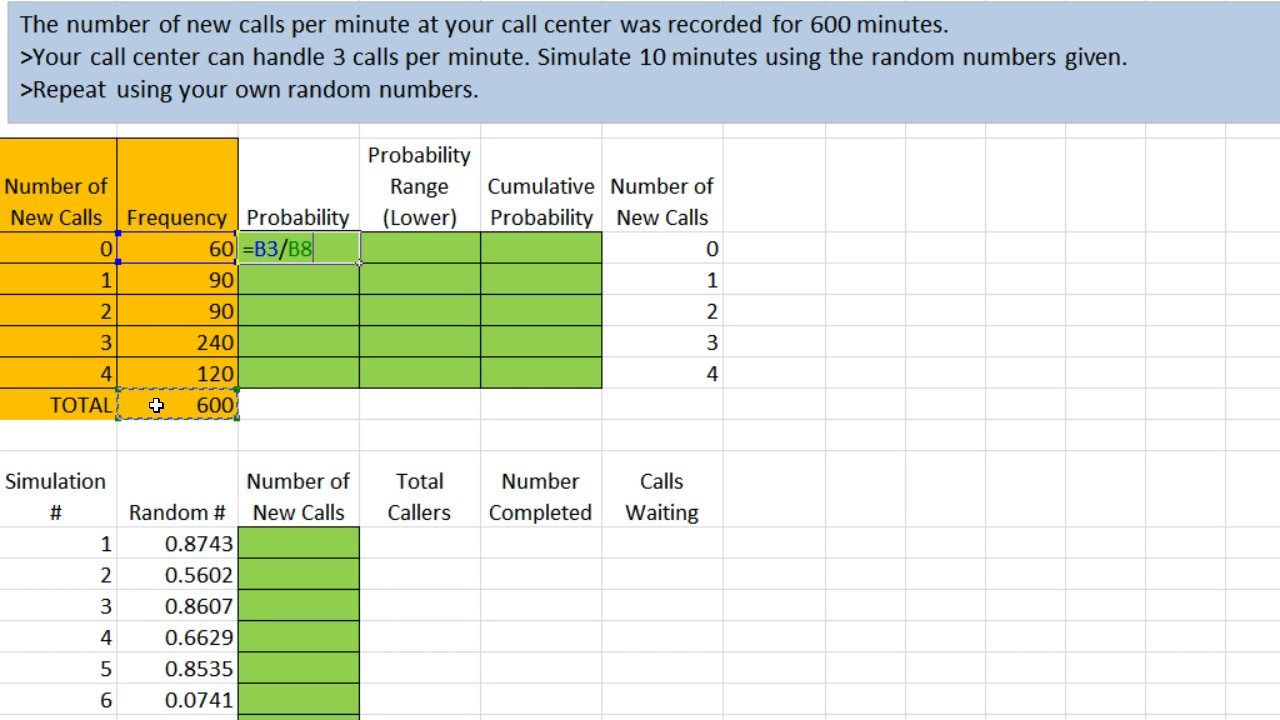
key(F4)
key(Return)
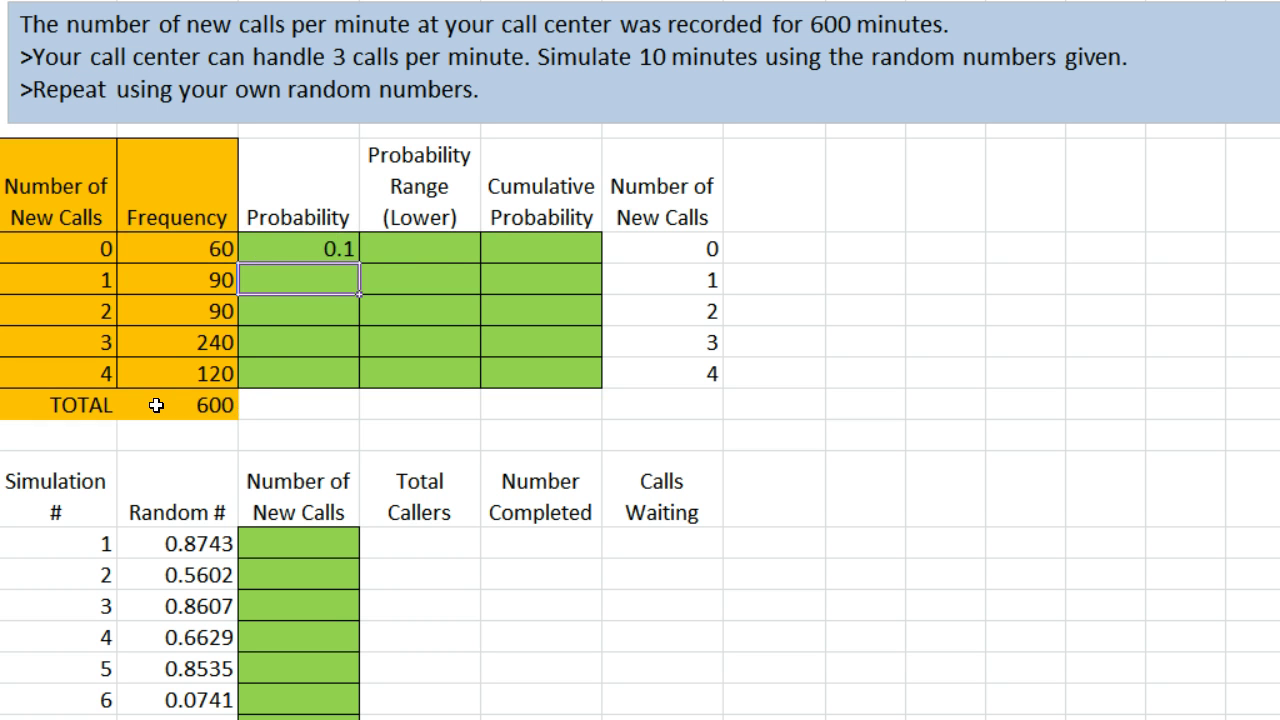
click(286, 246)
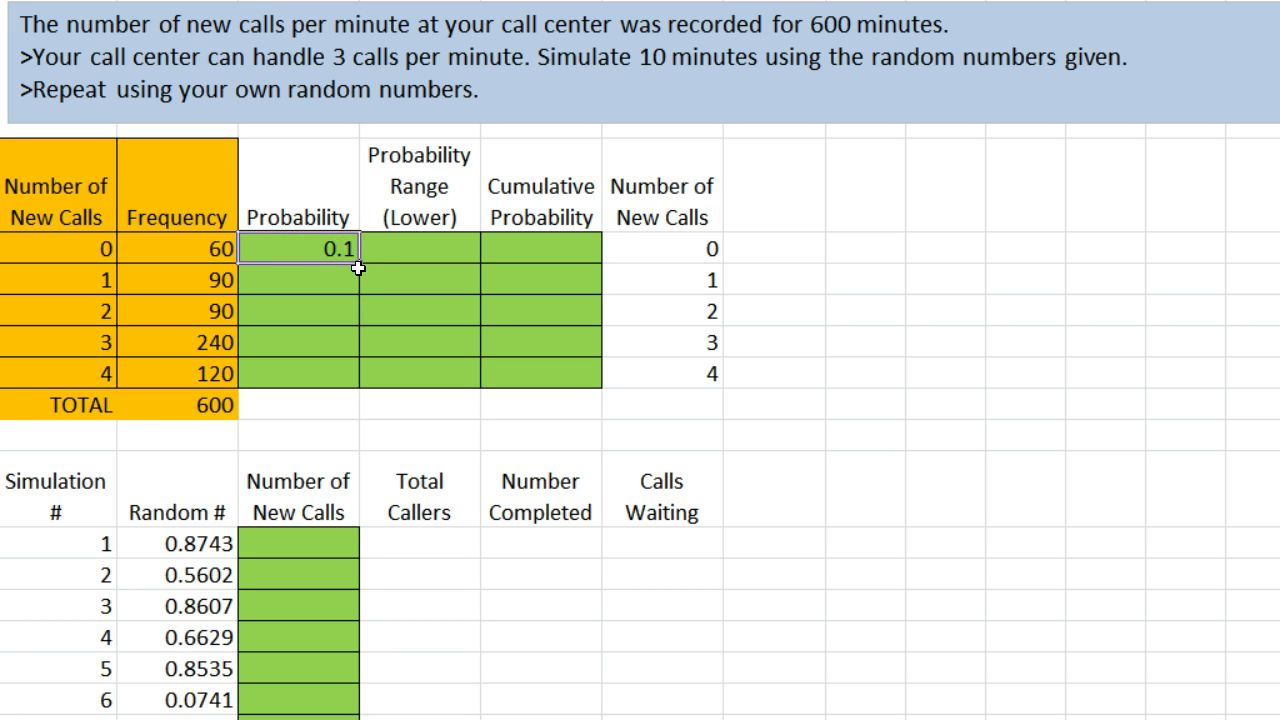
drag(358, 267, 358, 385)
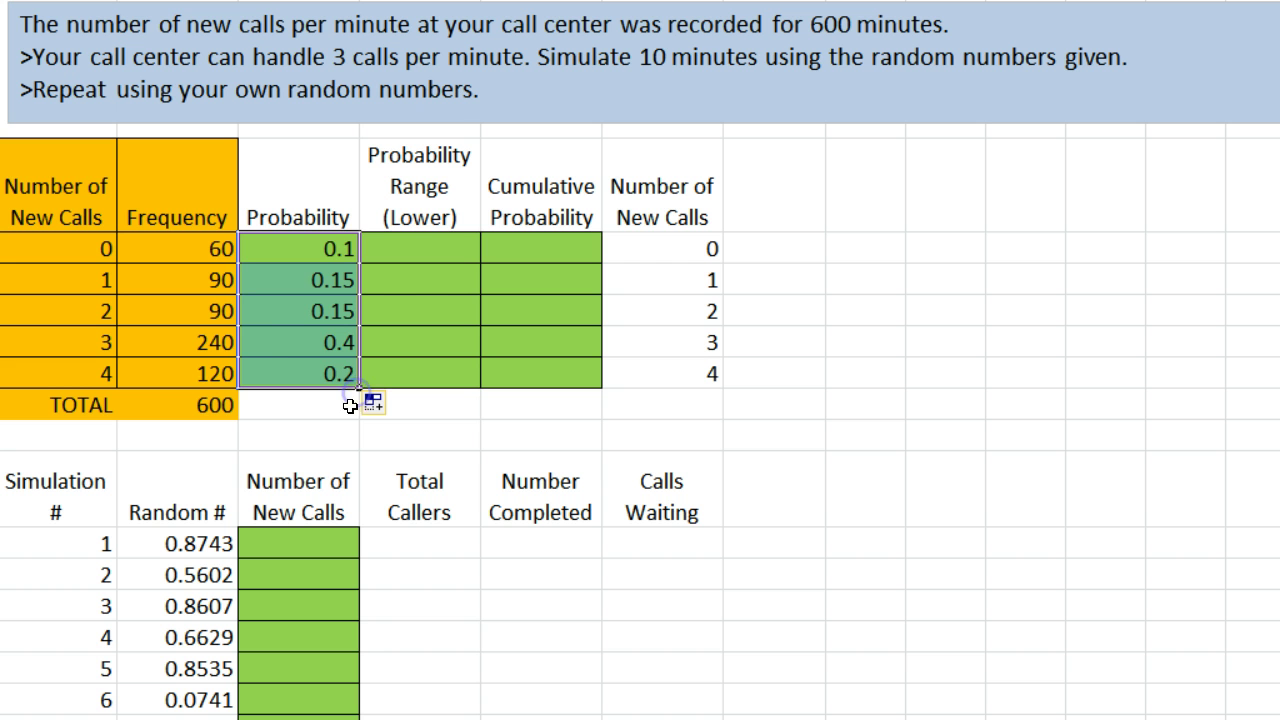
- Review the calculated probabilities against the corresponding numbers of new calls
click(280, 282)
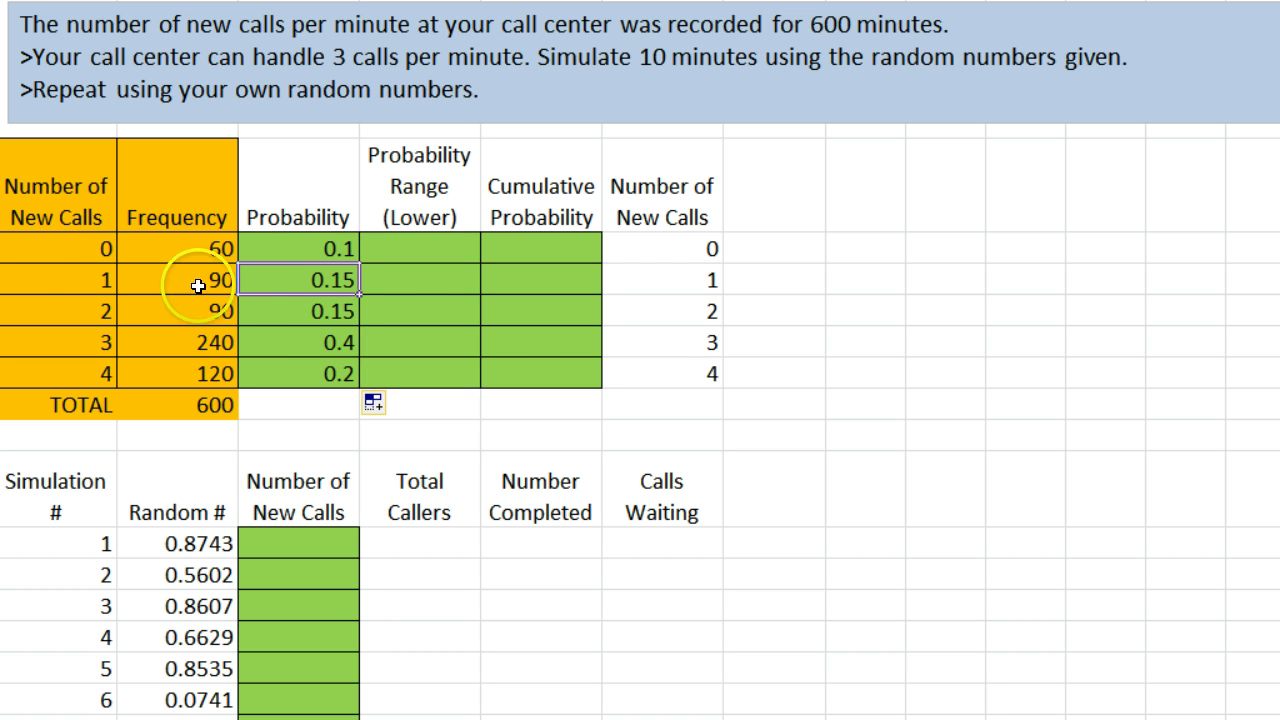
click(80, 280)
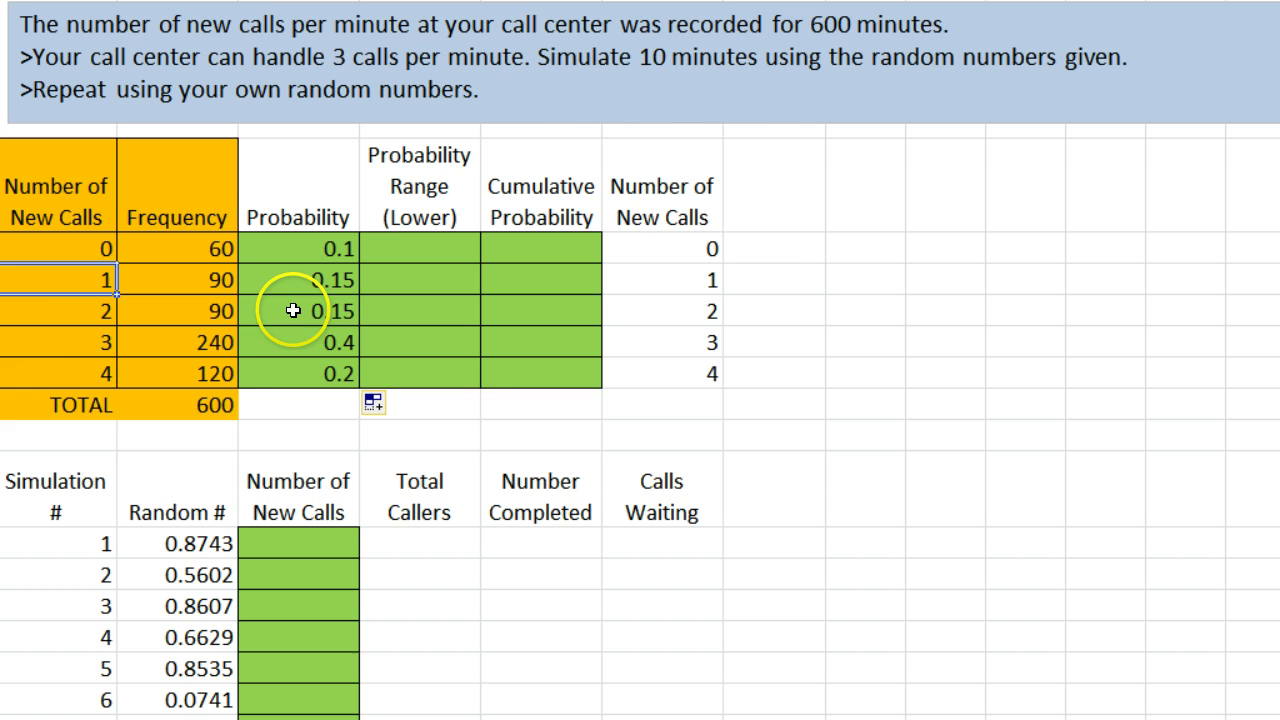
click(80, 306)
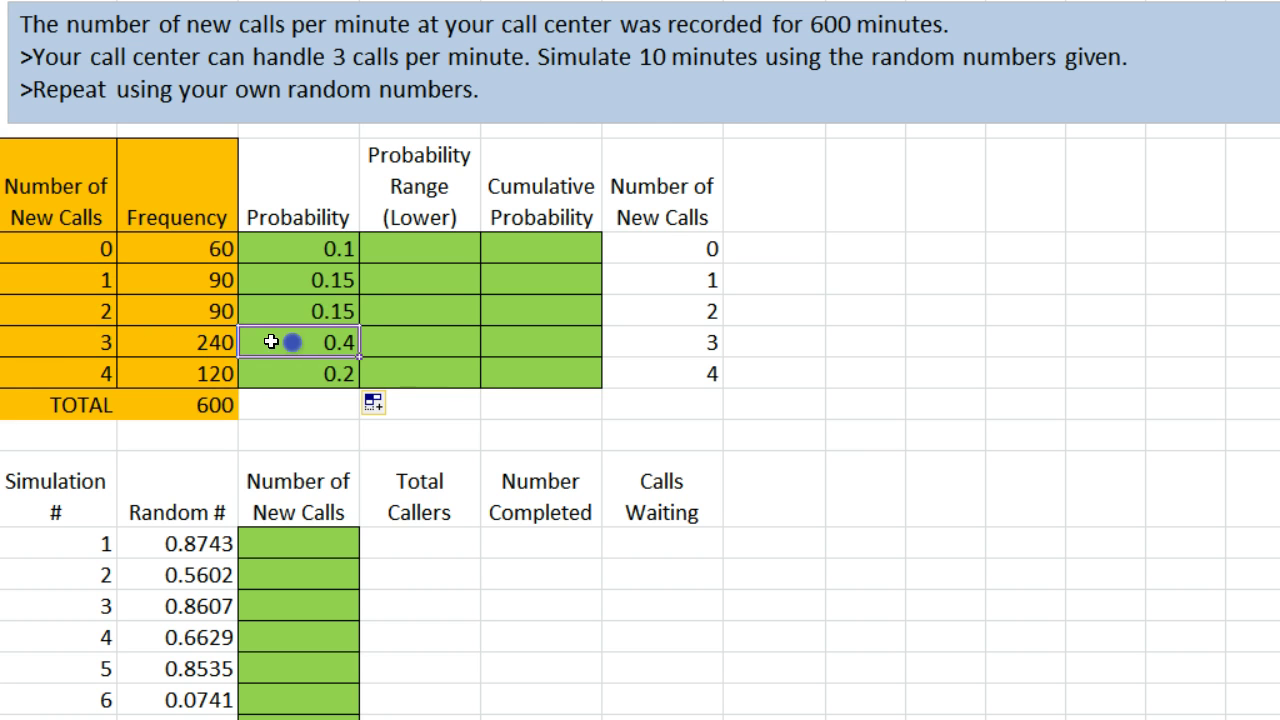
click(85, 338)
click(302, 372)
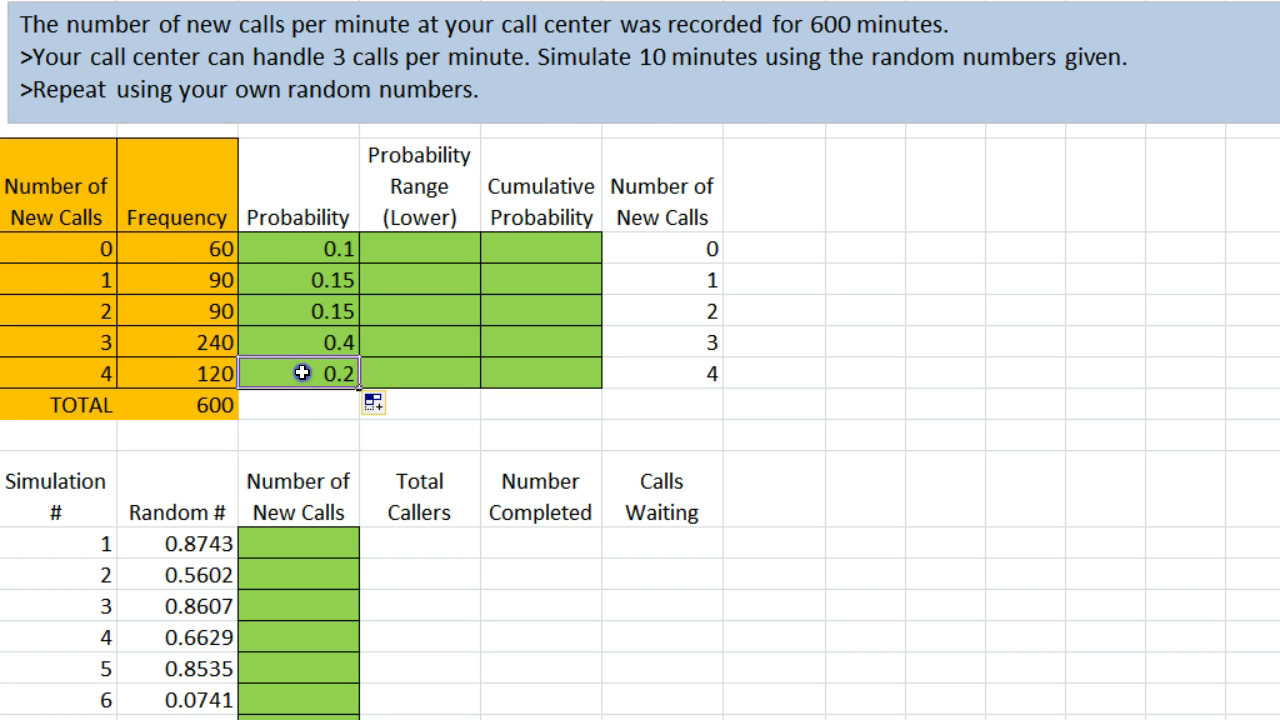
click(62, 371)
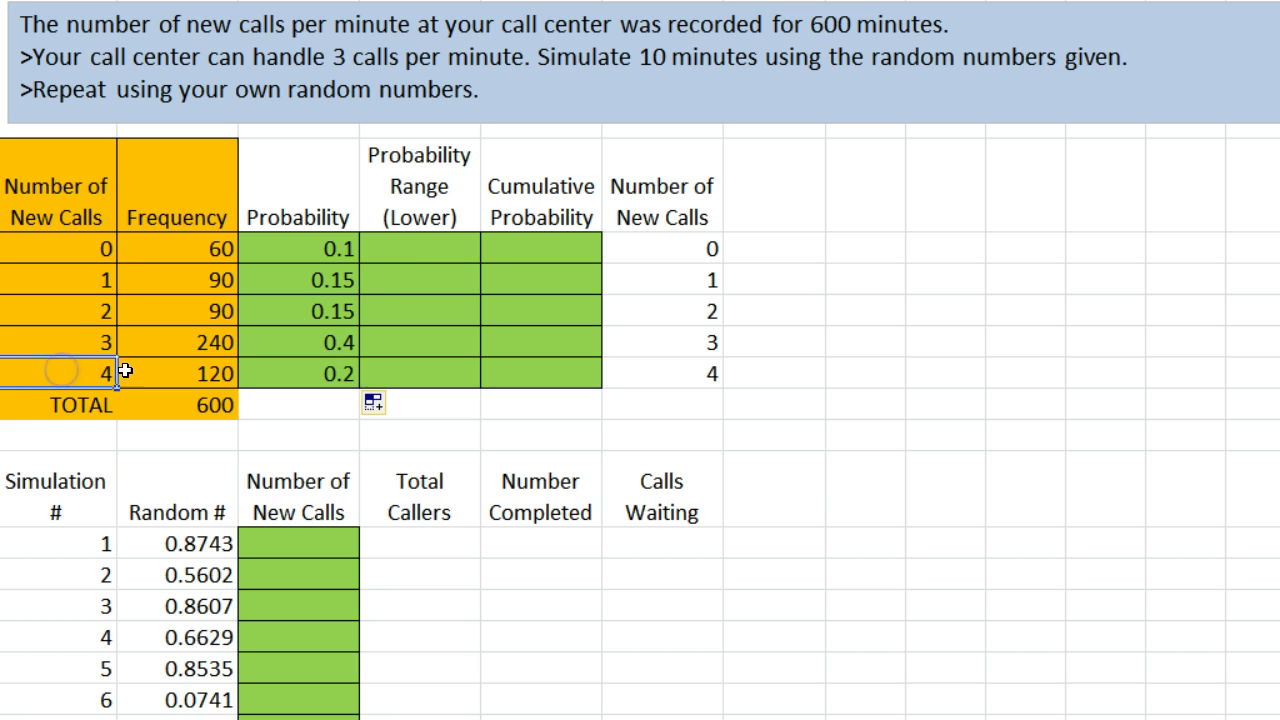
- Set the Cumulative Probability for 0 new calls equal to its probability with =C3
click(427, 240)
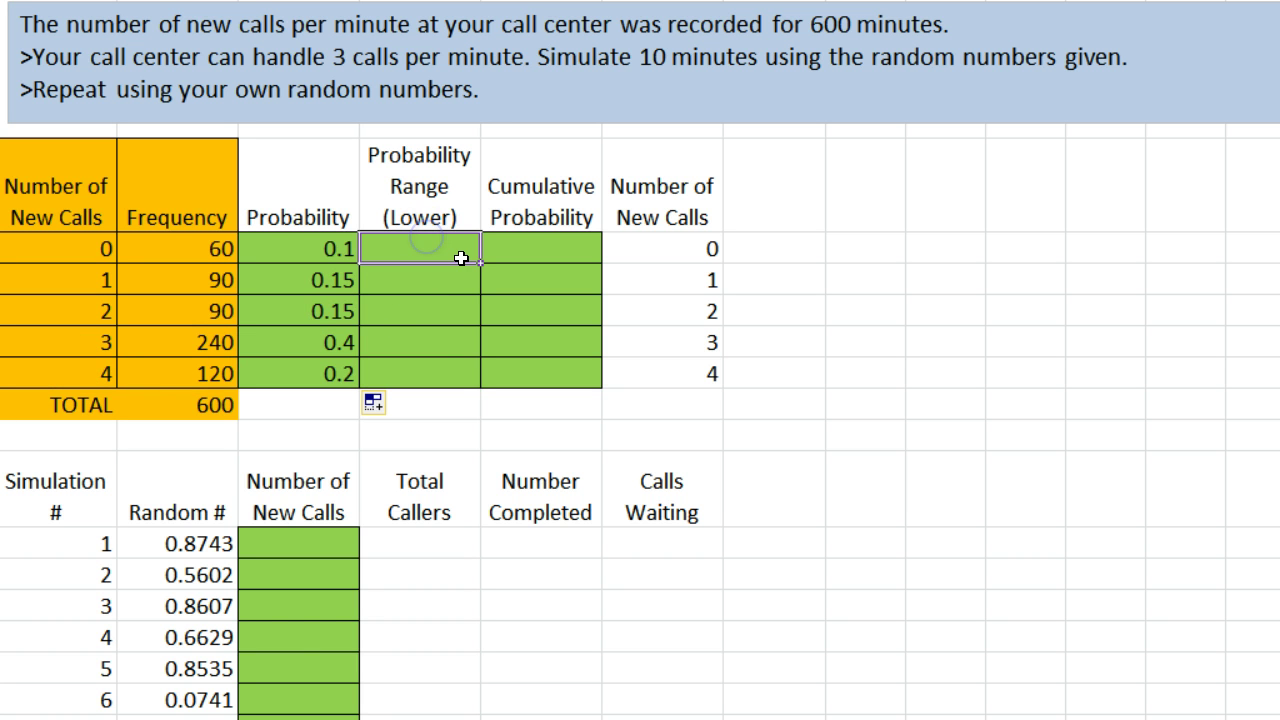
click(567, 255)
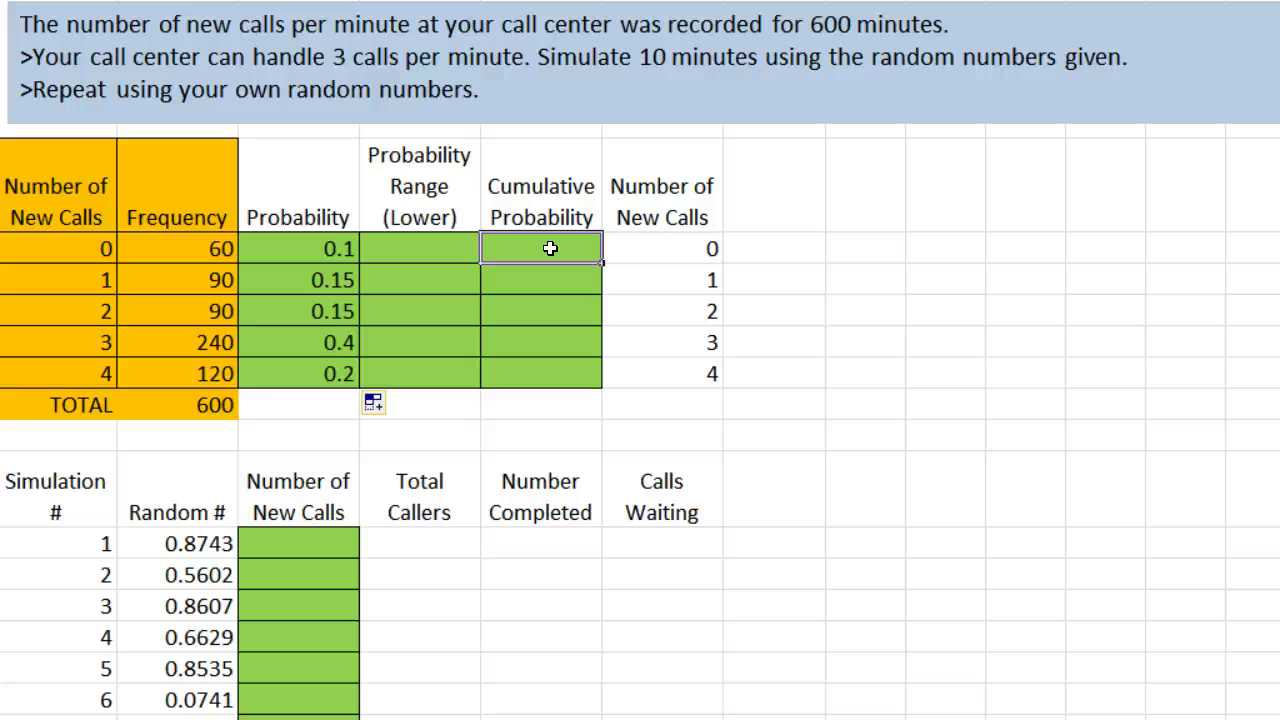
text(=)
click(297, 250)
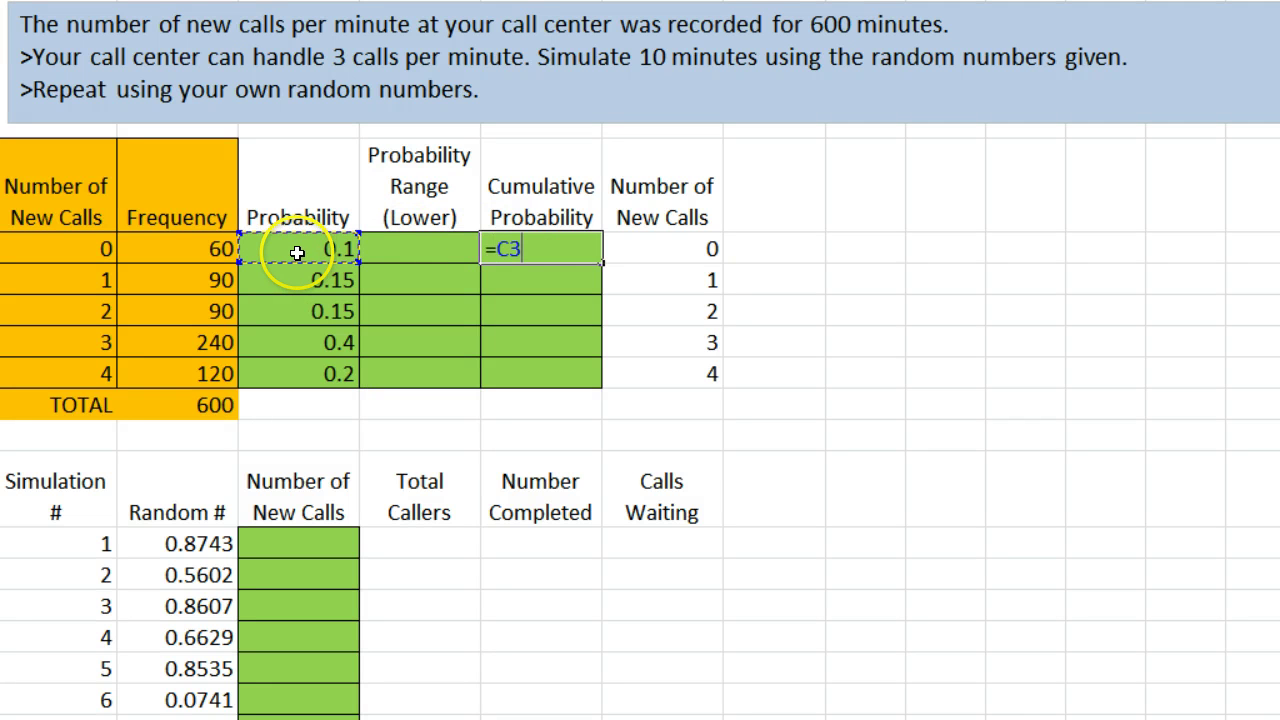
key(Return)
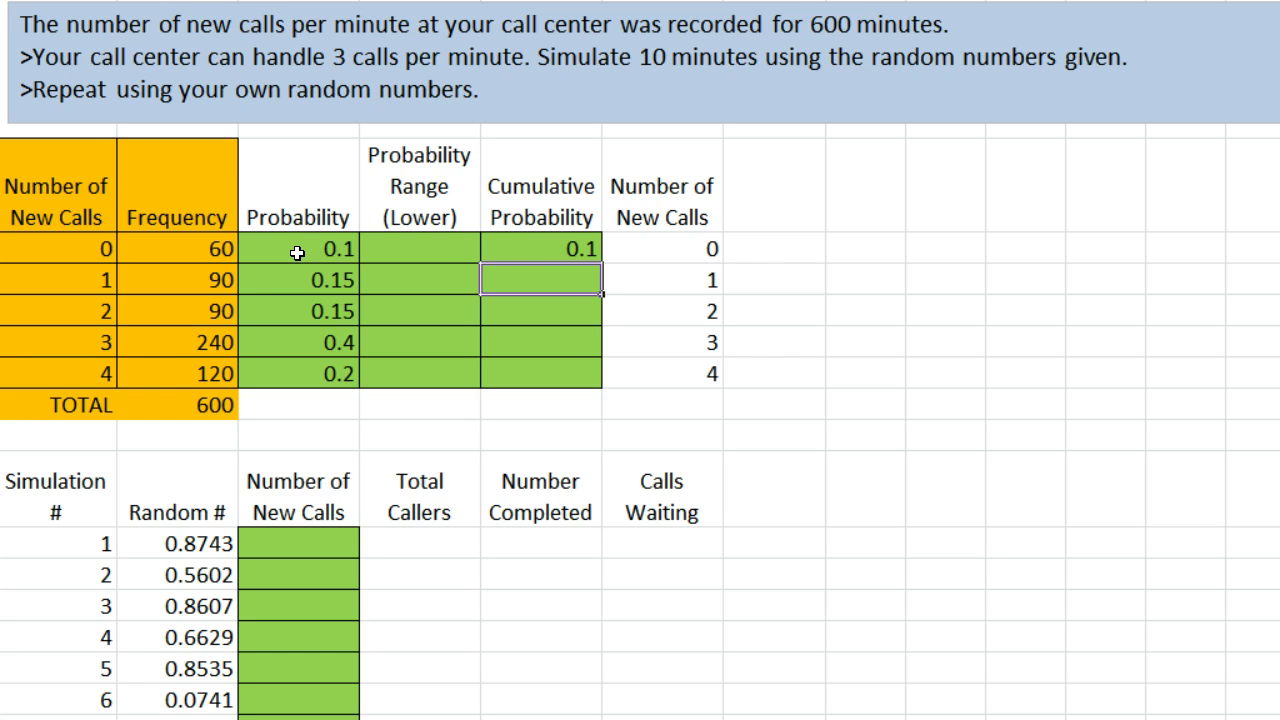
- Enter =E3+C4 as the Cumulative Probability for 1 new call and fill the formula through 4 new calls
text(=)
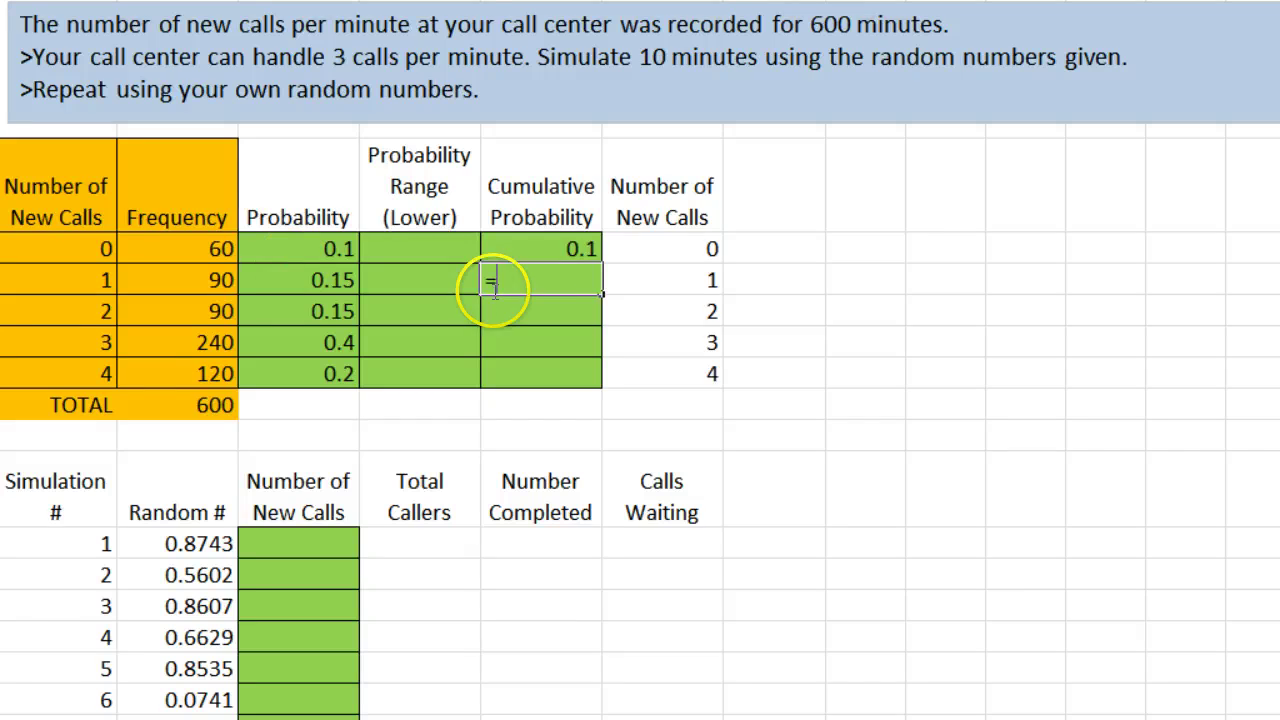
click(538, 248)
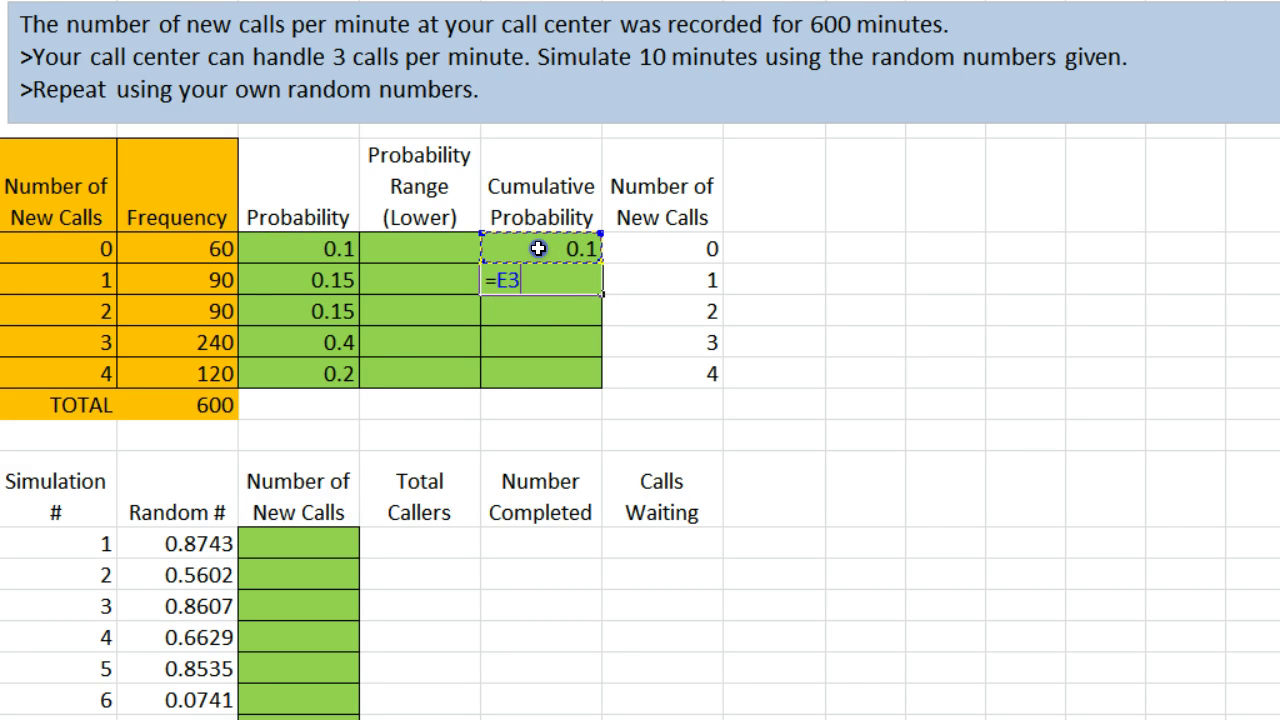
text(+)
click(306, 280)
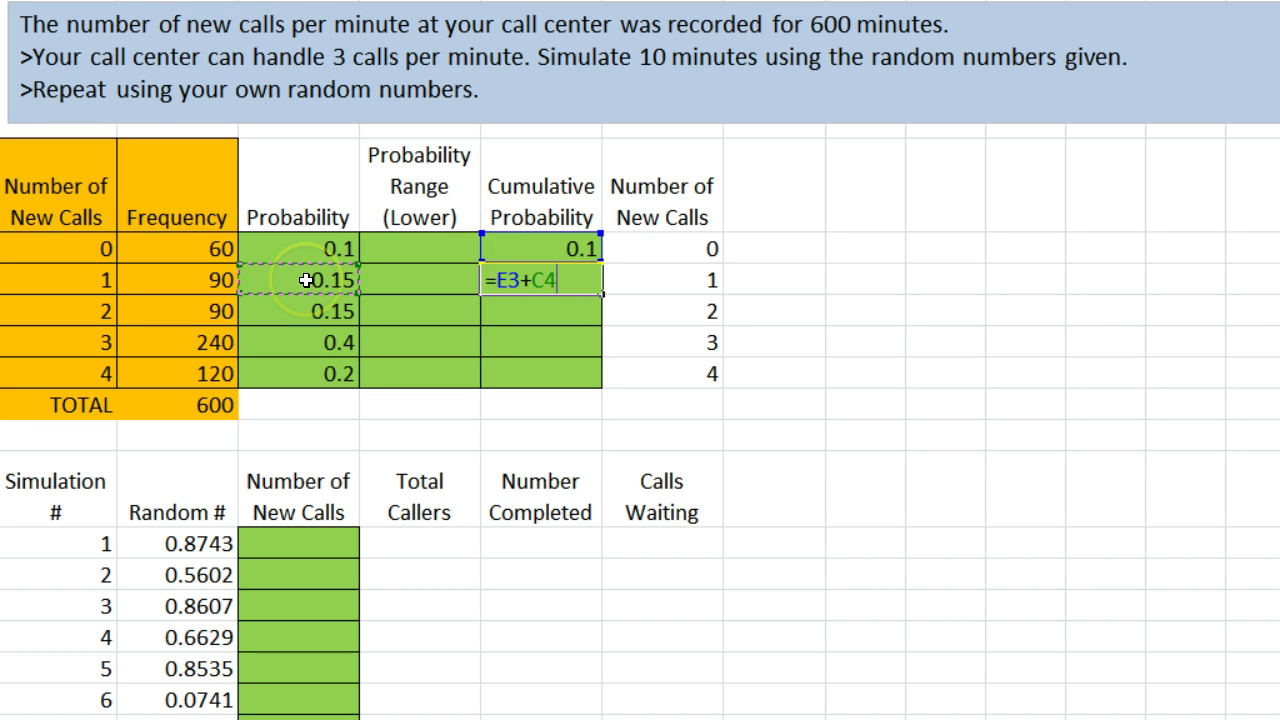
key(Return)
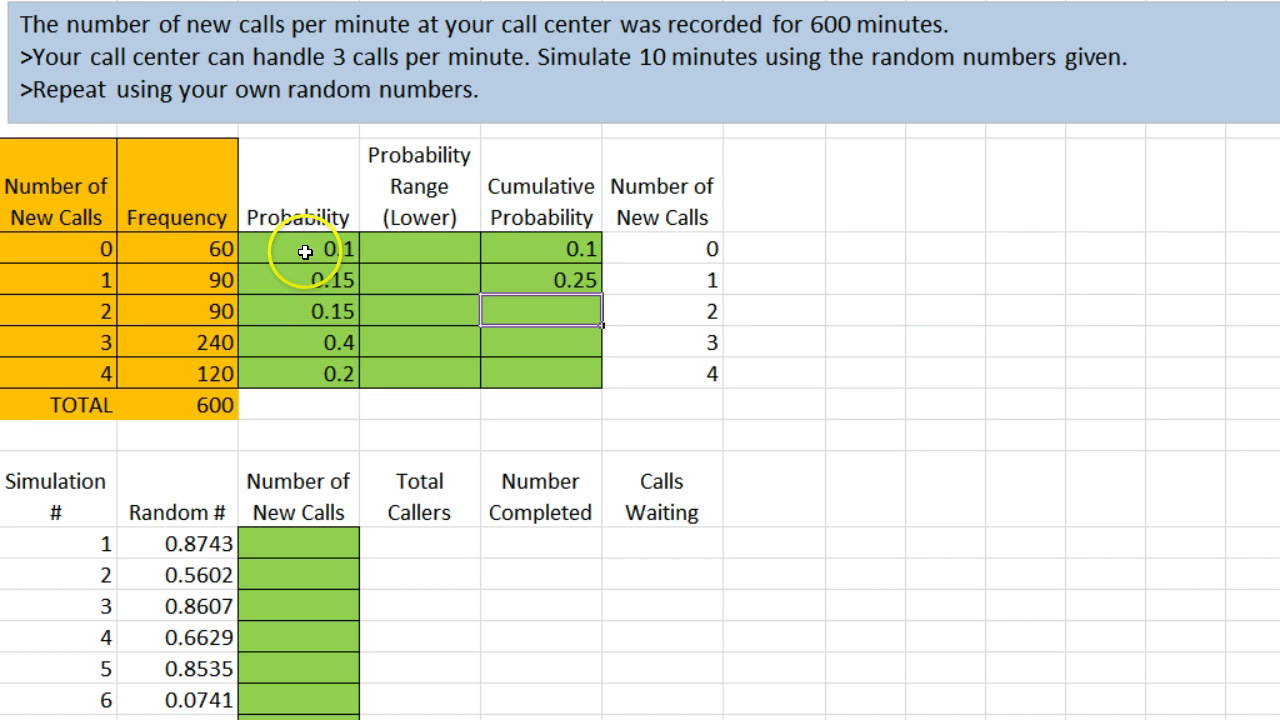
click(310, 248)
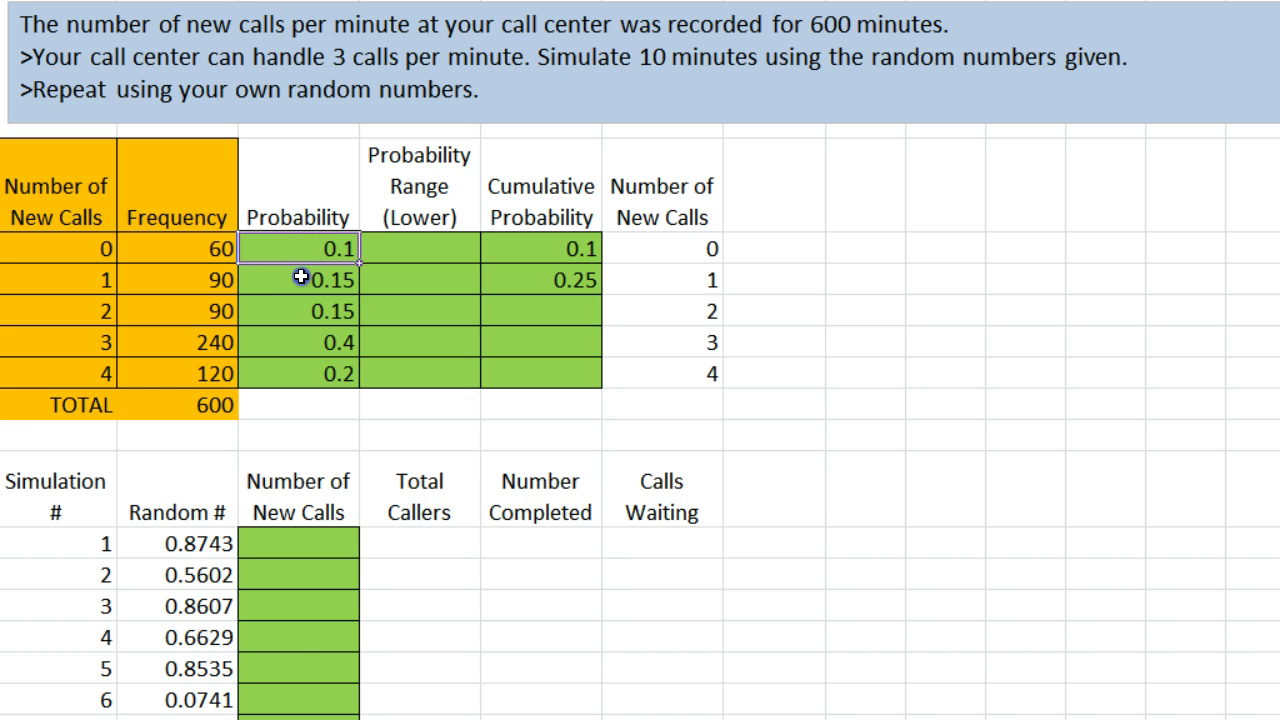
click(298, 279)
click(542, 278)
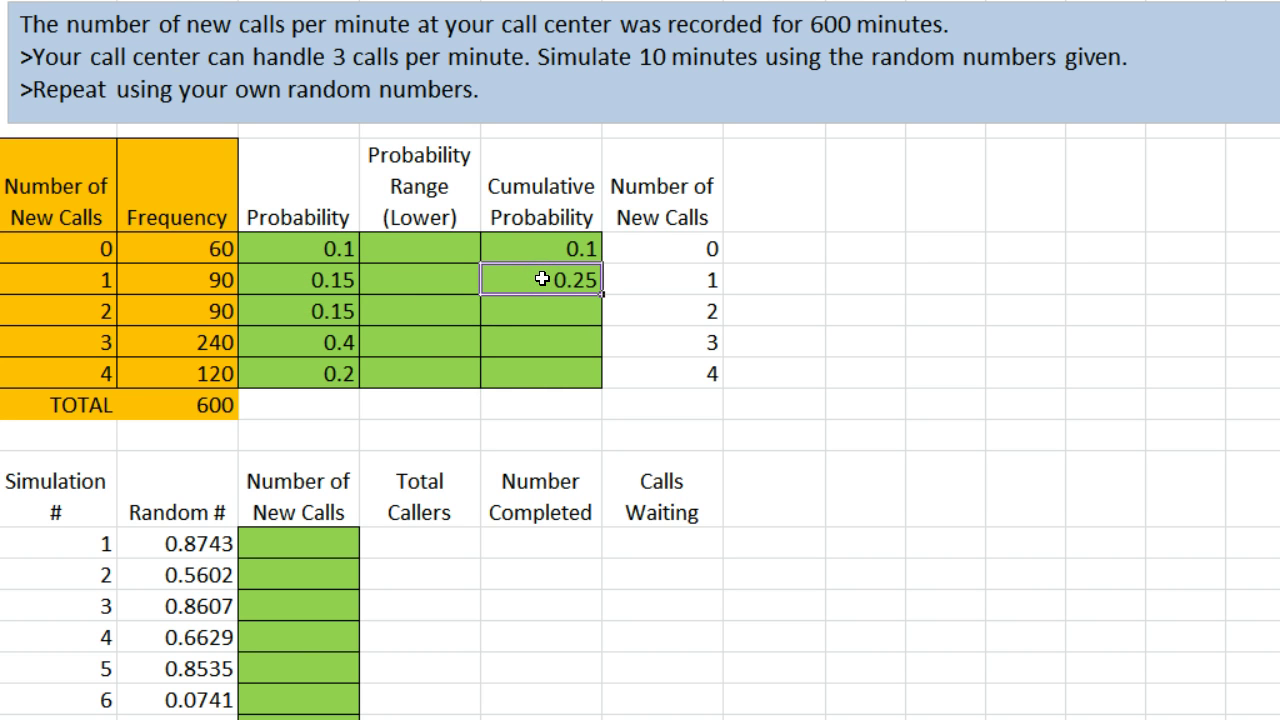
drag(602, 294, 600, 380)
- Check how each cumulative probability from 1 to 4 new calls builds on the individual probabilities
click(550, 281)
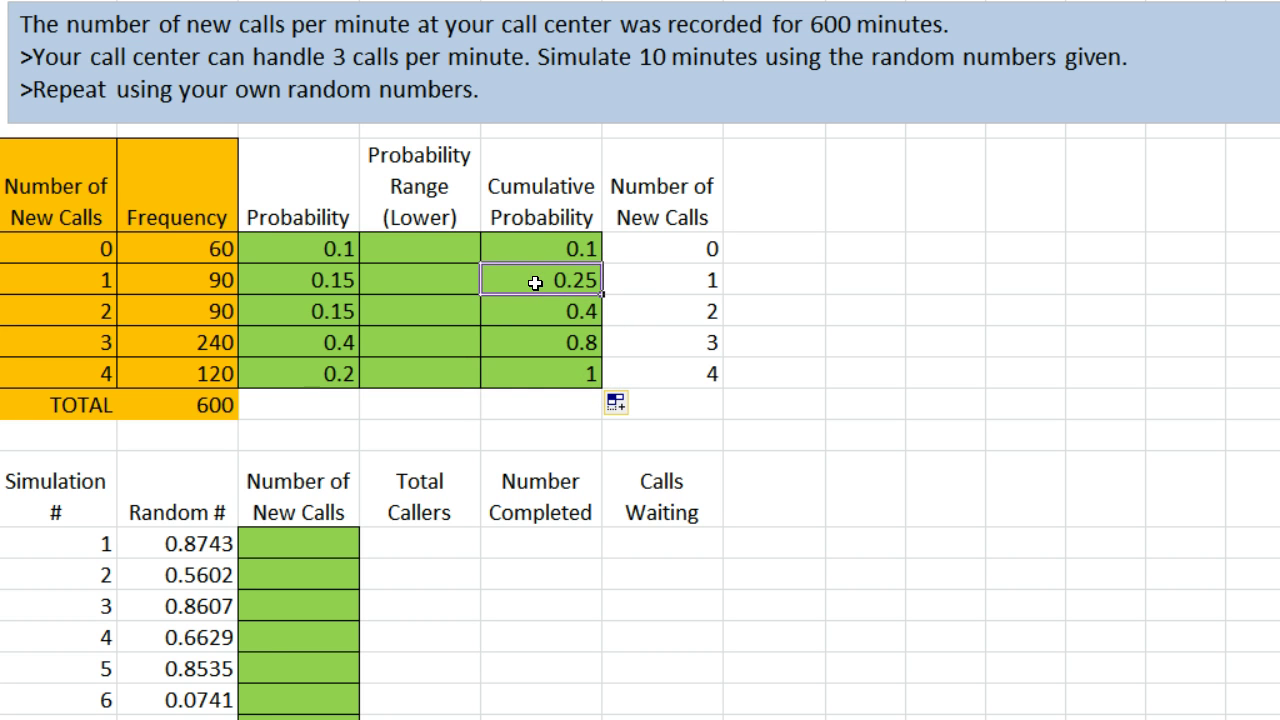
click(327, 307)
click(537, 322)
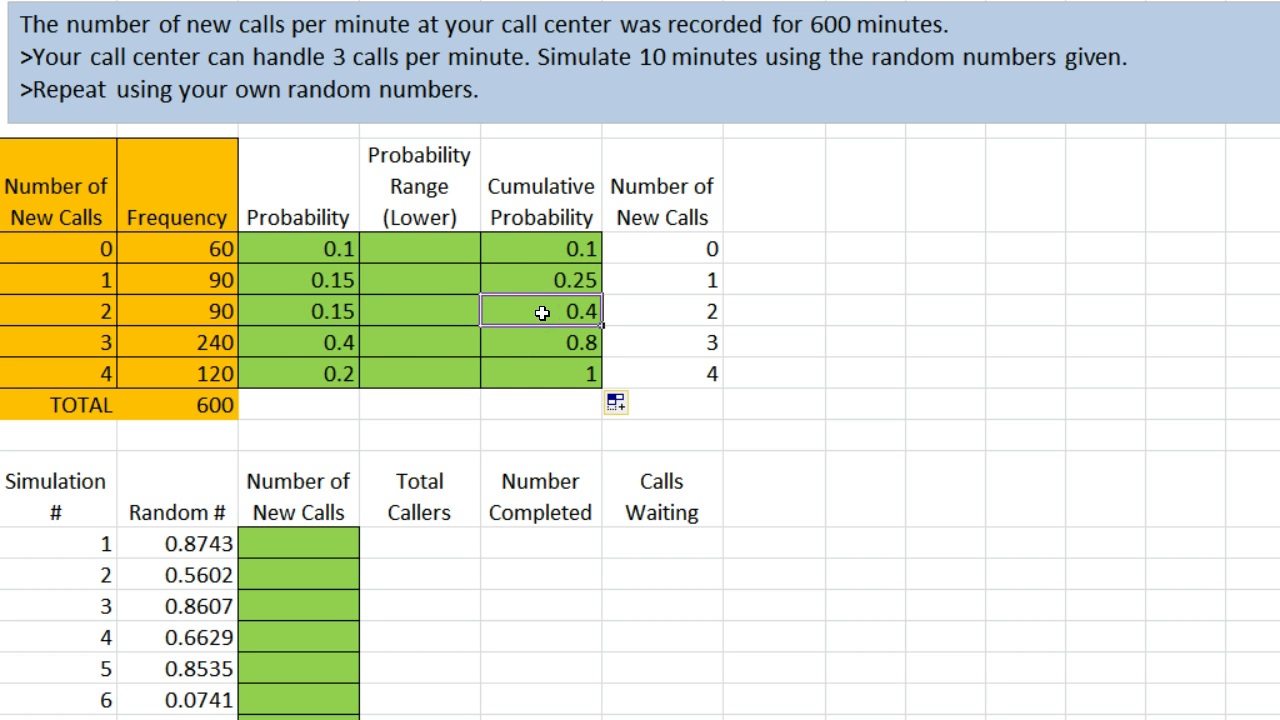
click(316, 336)
click(541, 339)
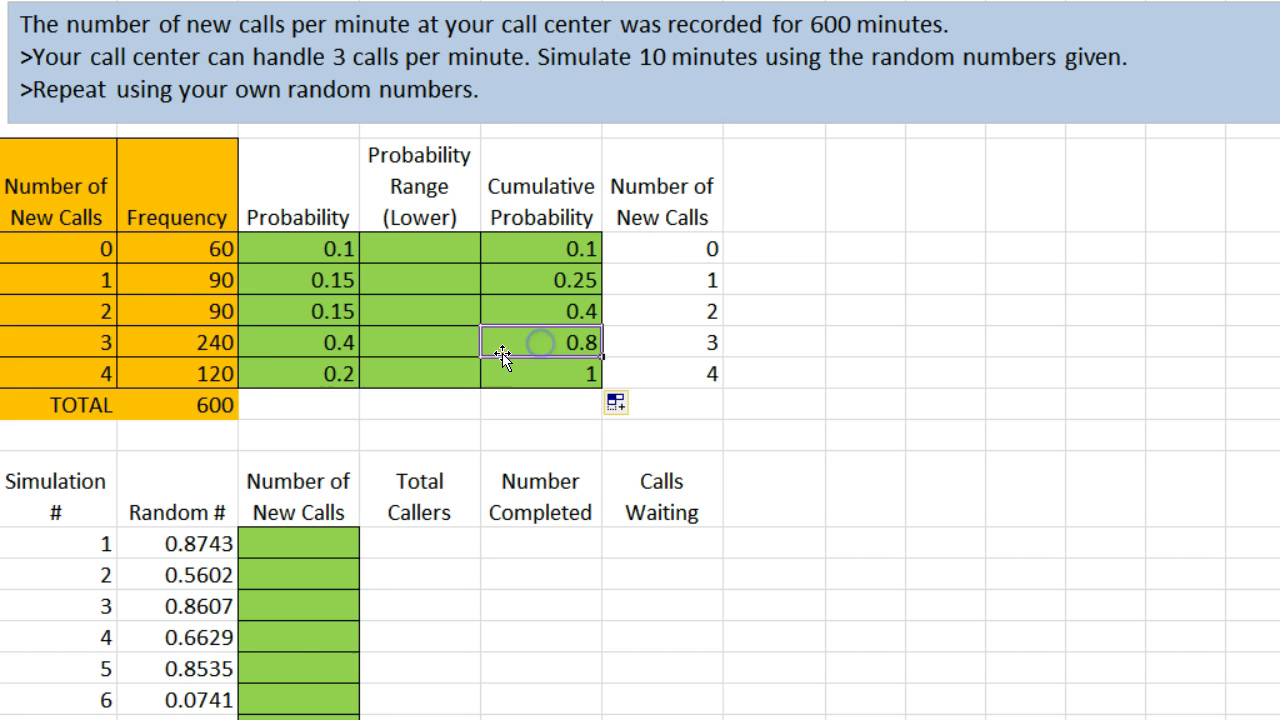
click(286, 373)
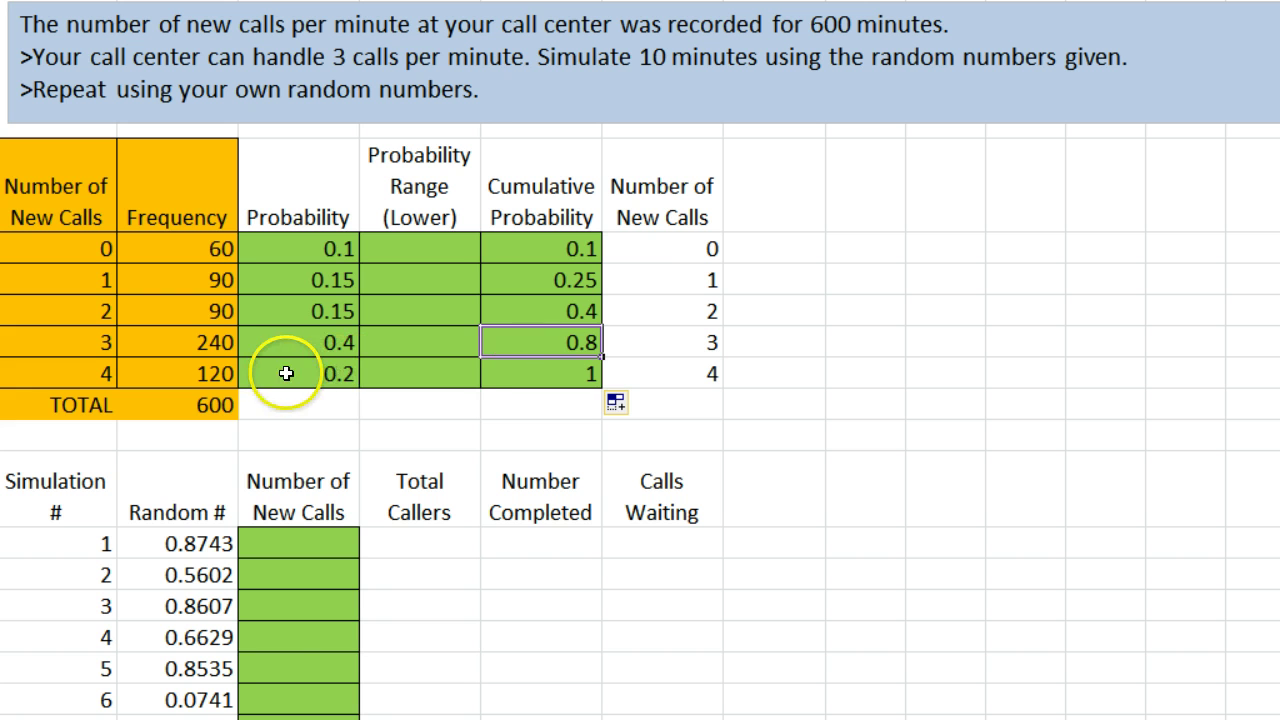
click(530, 378)
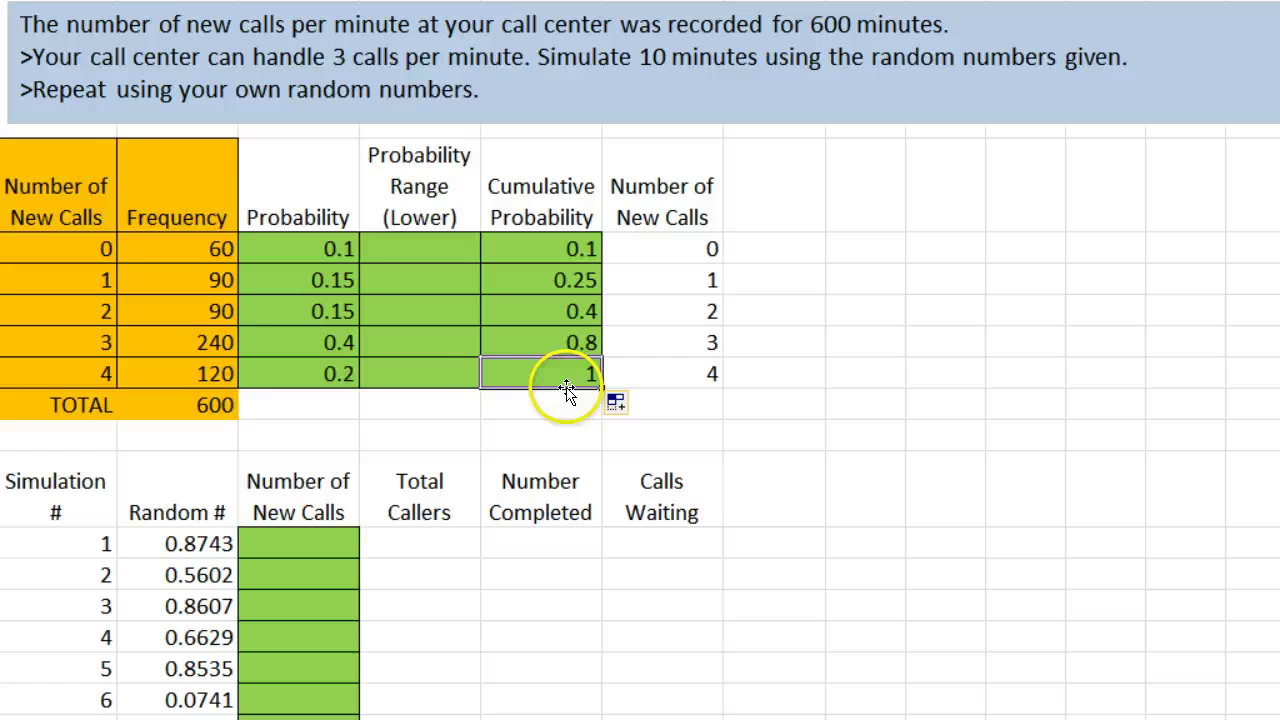
- Enter 0 as the lower Probability Range for 0 new calls
click(420, 250)
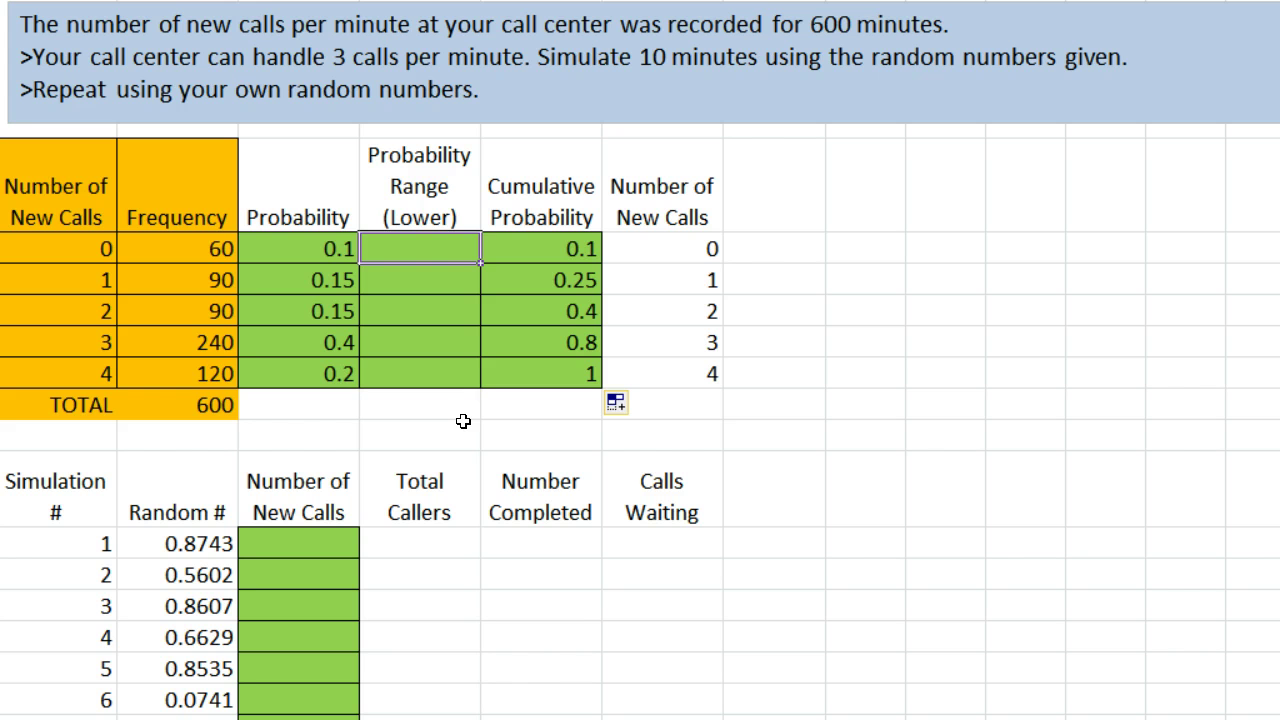
text(0)
key(Return)
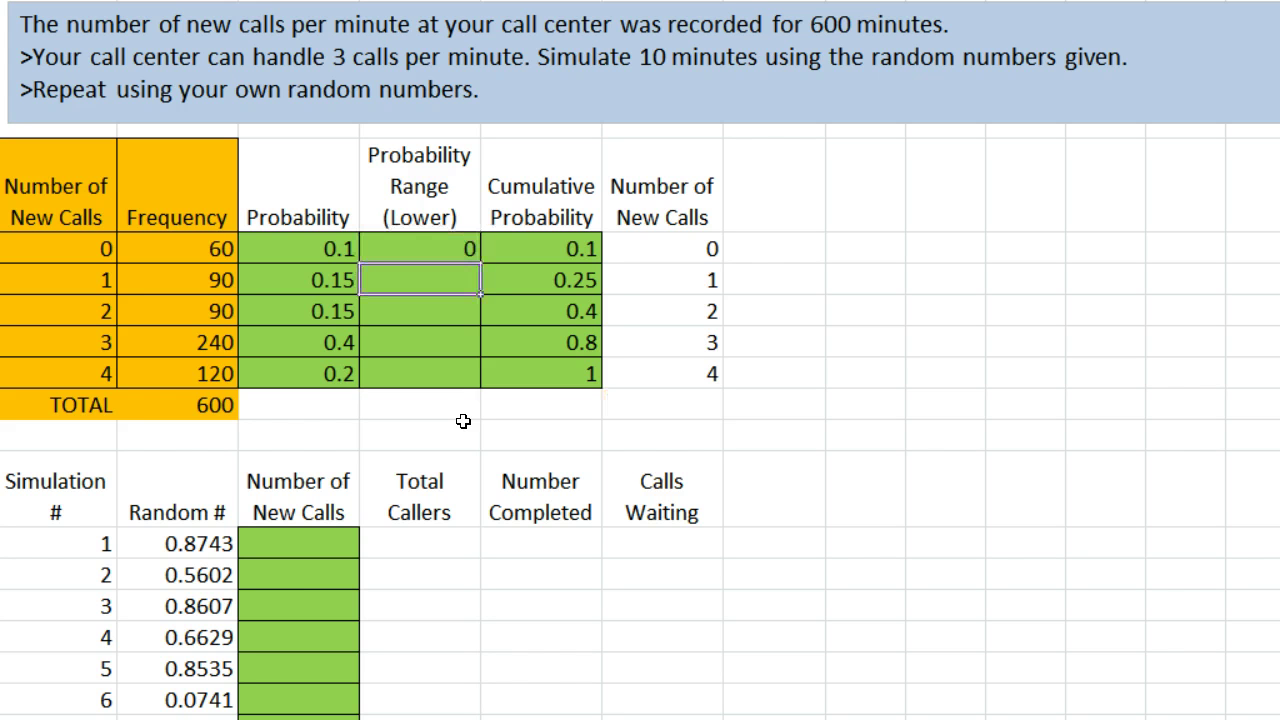
- Set the lower Probability Range for 1 new call to =E3 and fill the formula through 4 new calls
text(=)
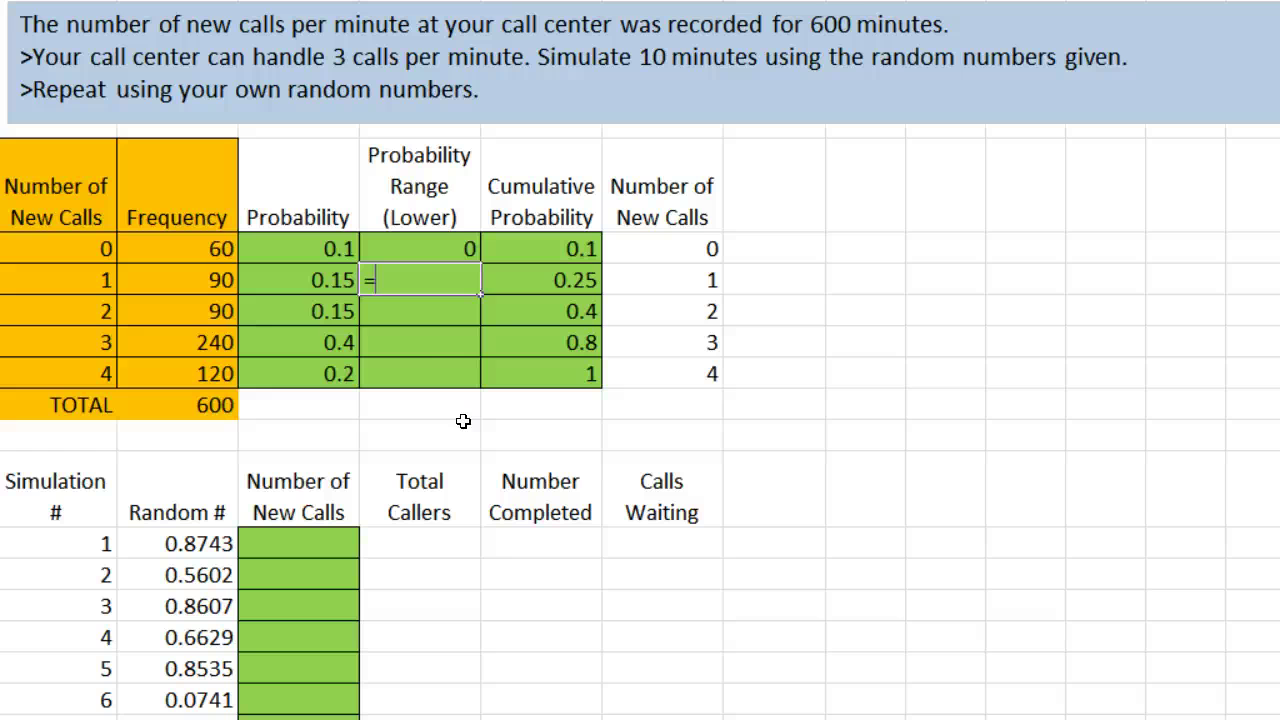
click(523, 246)
click(528, 250)
key(Return)
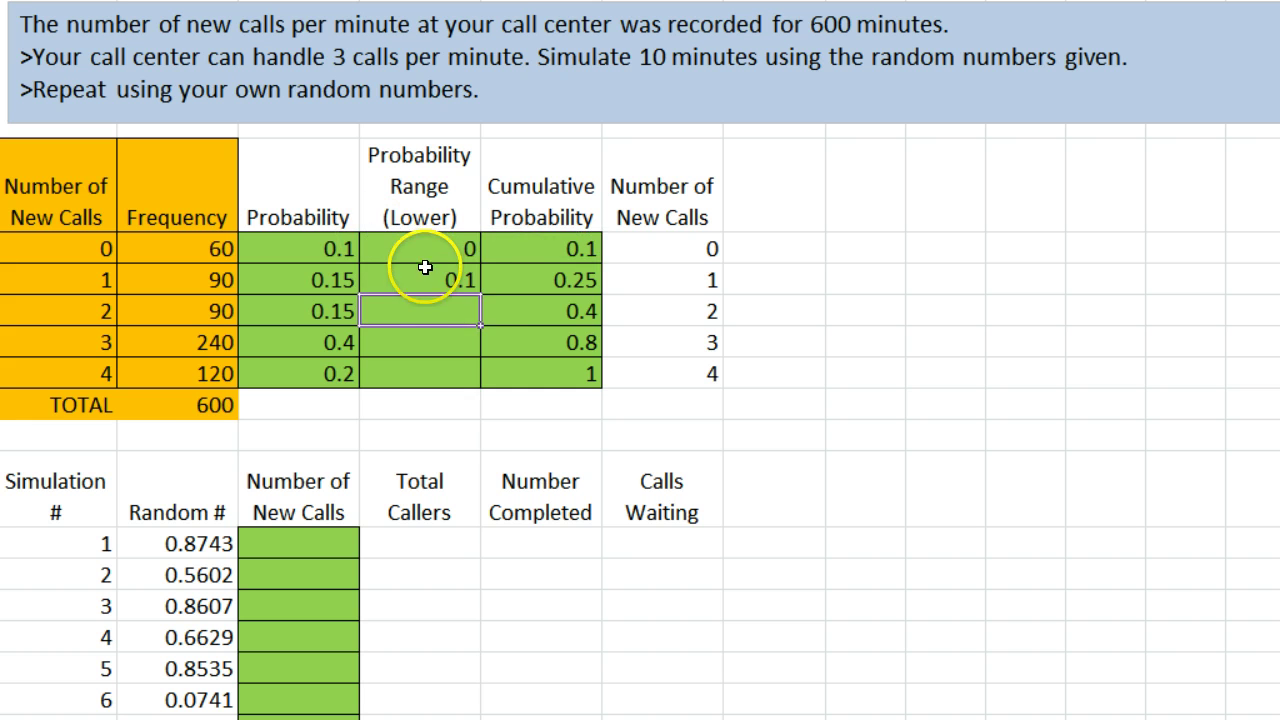
click(425, 267)
drag(480, 294, 469, 389)
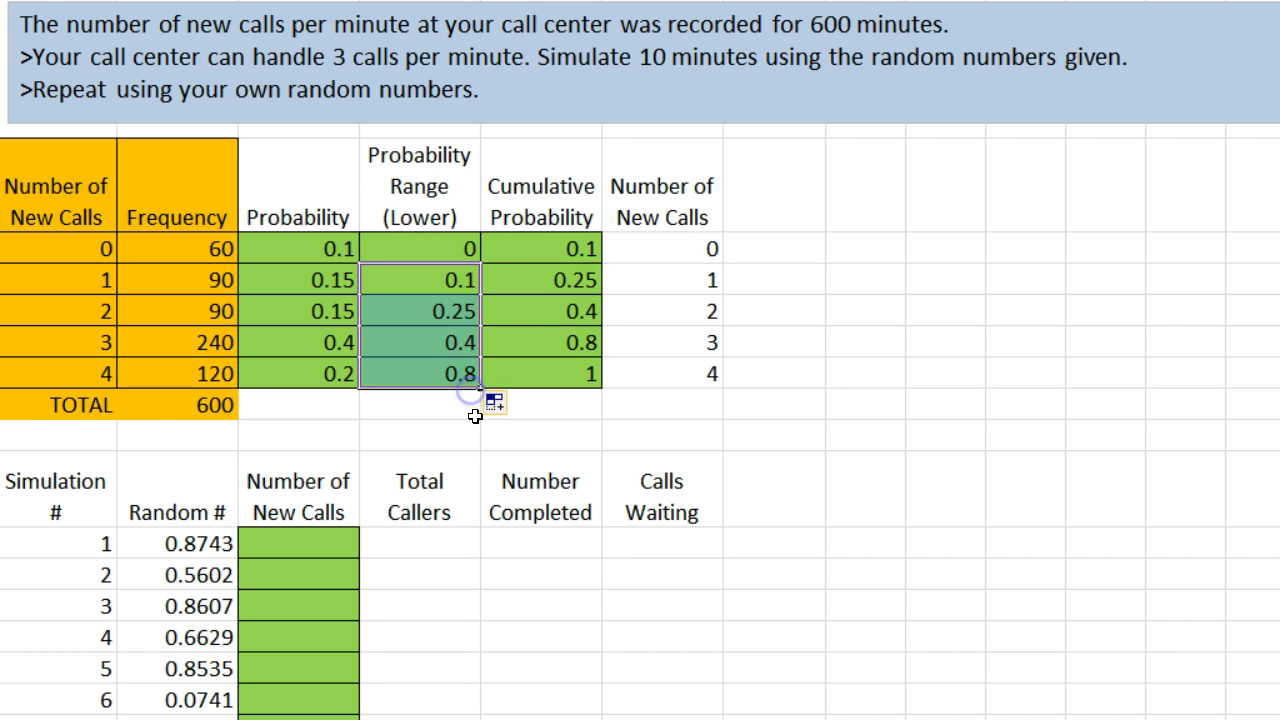
click(543, 409)
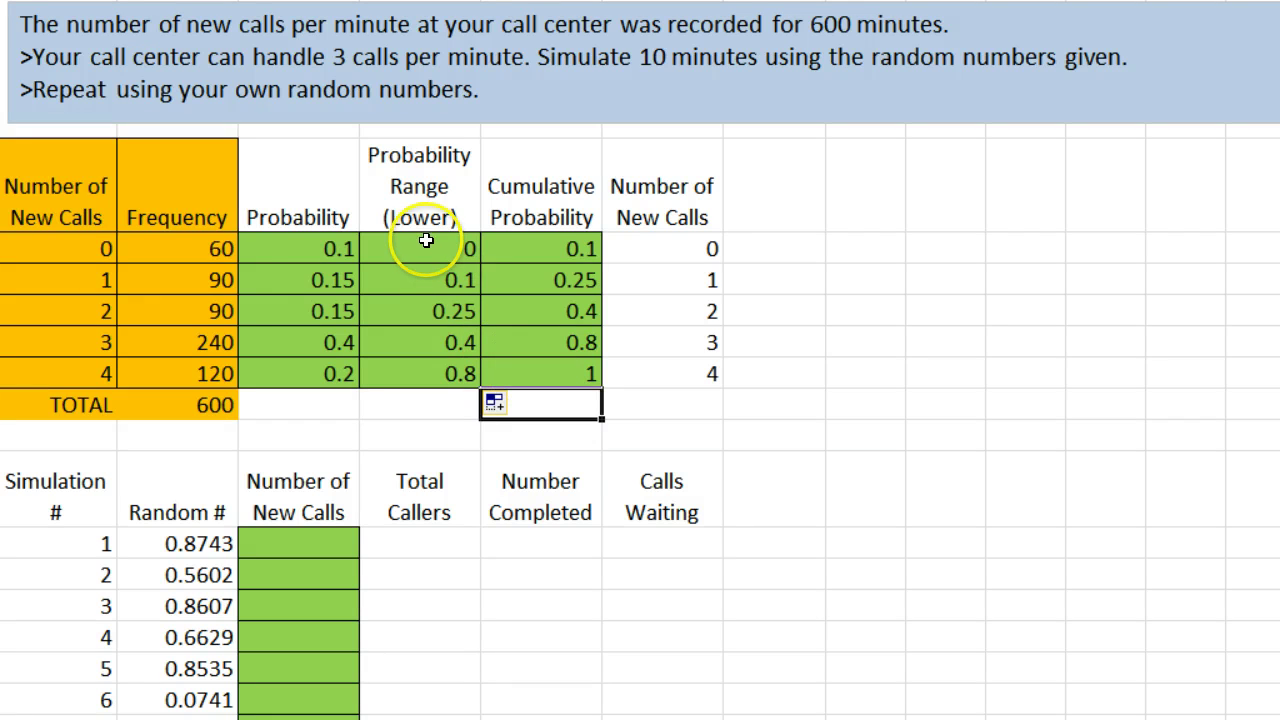
- Examine how the lower and cumulative probabilities bound each number of new calls, and review the random numbers and the problem statement
drag(421, 243, 528, 369)
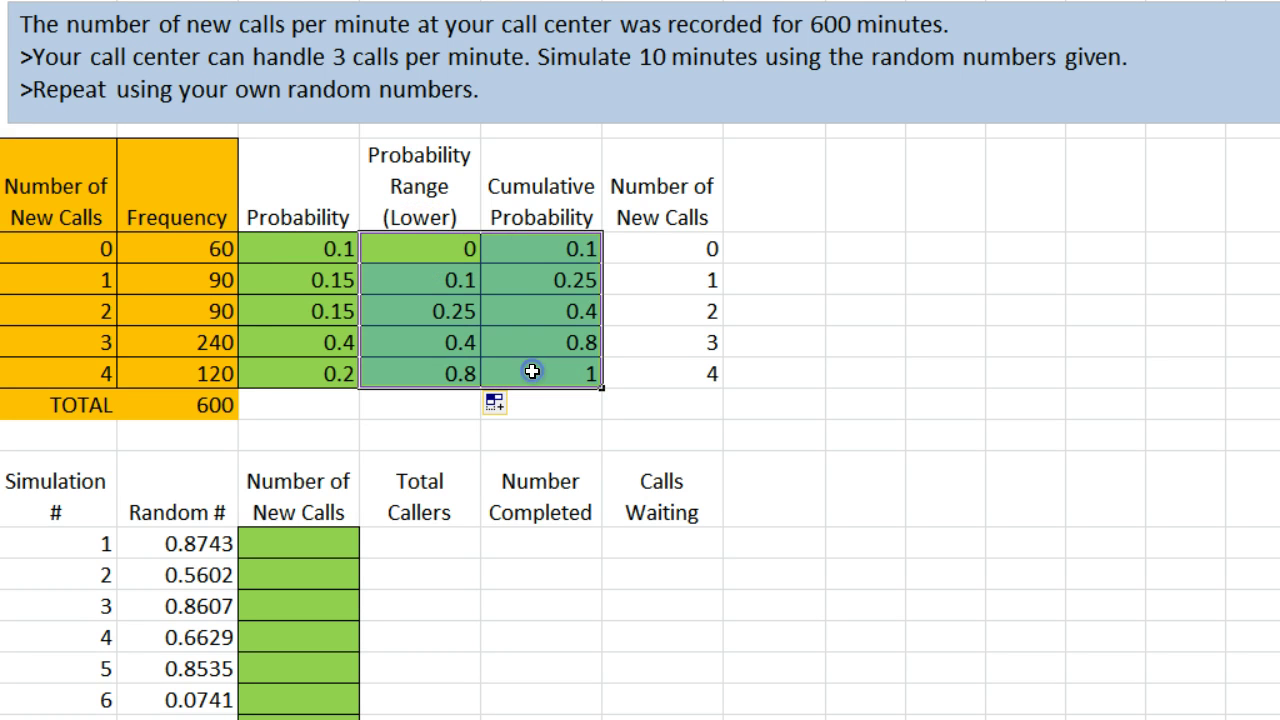
click(544, 429)
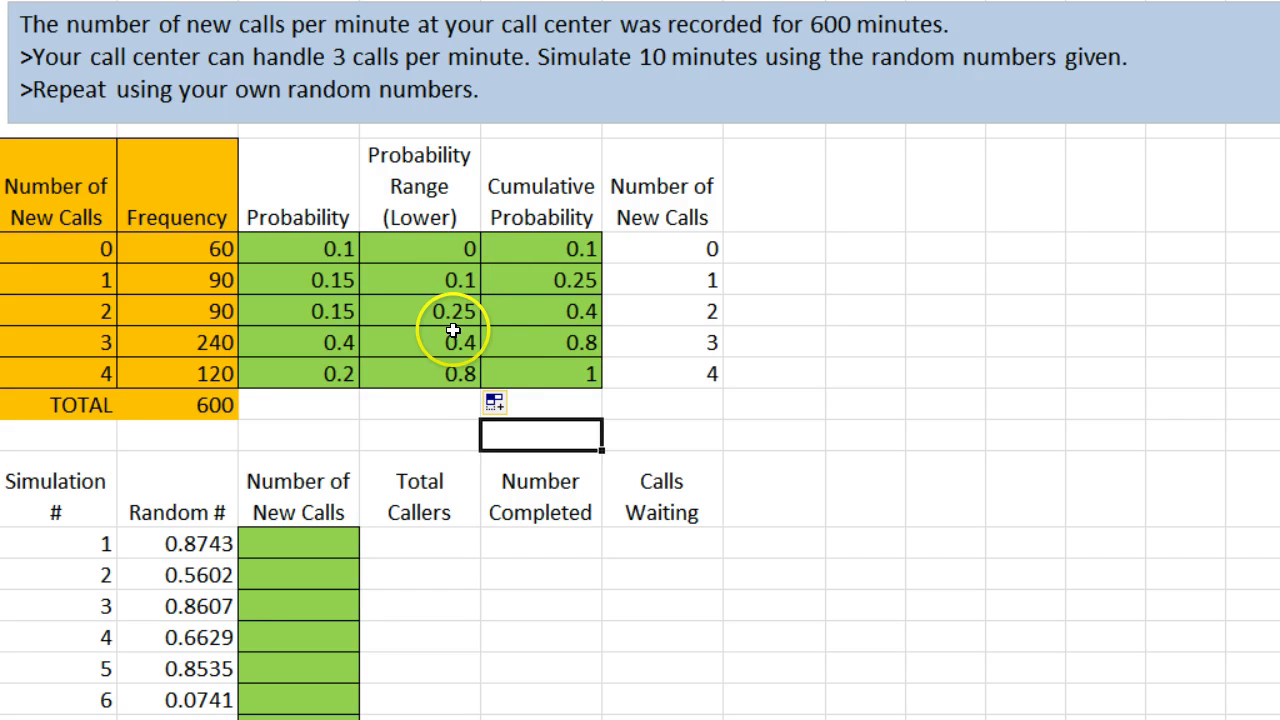
click(520, 342)
drag(520, 342, 460, 344)
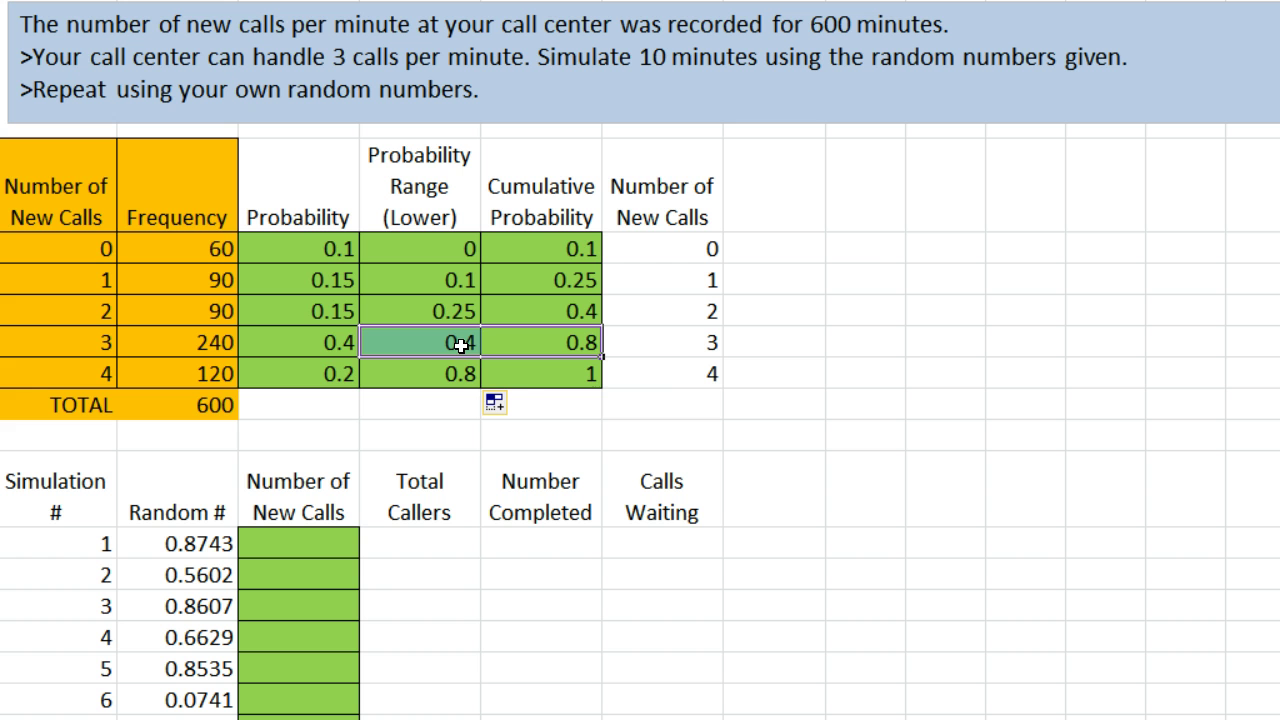
click(103, 339)
drag(662, 220, 675, 372)
drag(43, 181, 72, 360)
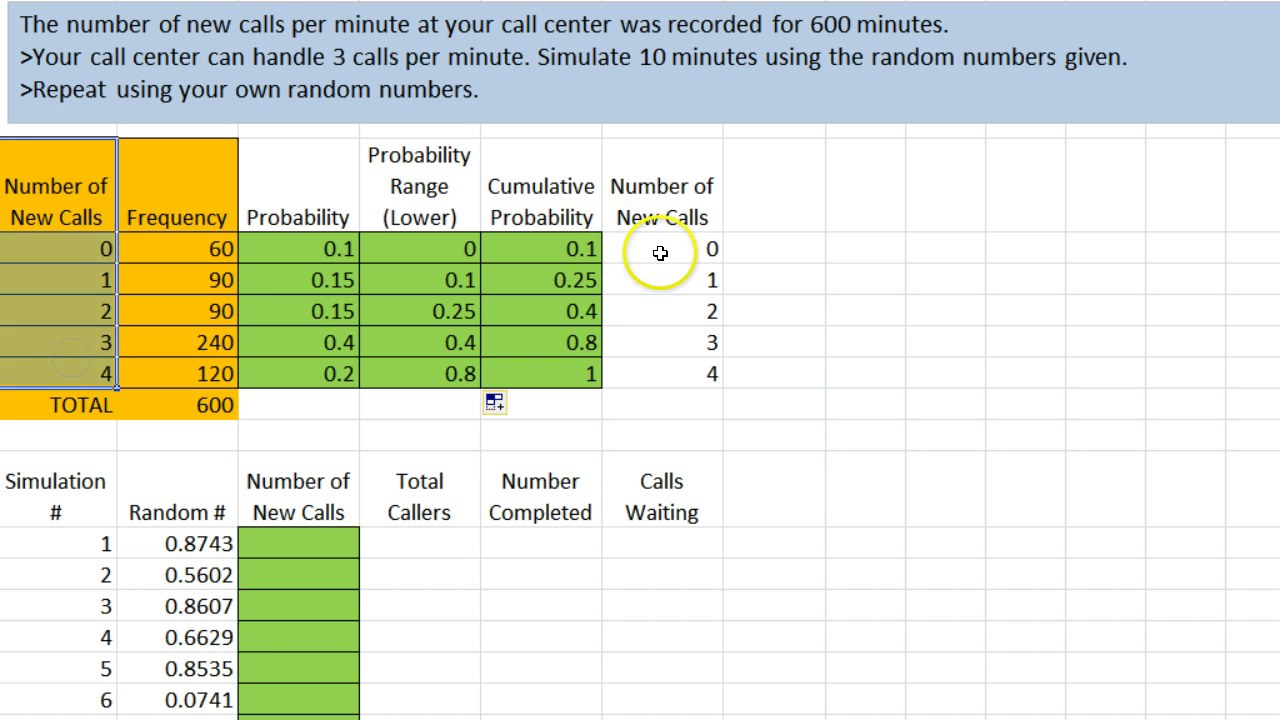
drag(652, 200, 657, 362)
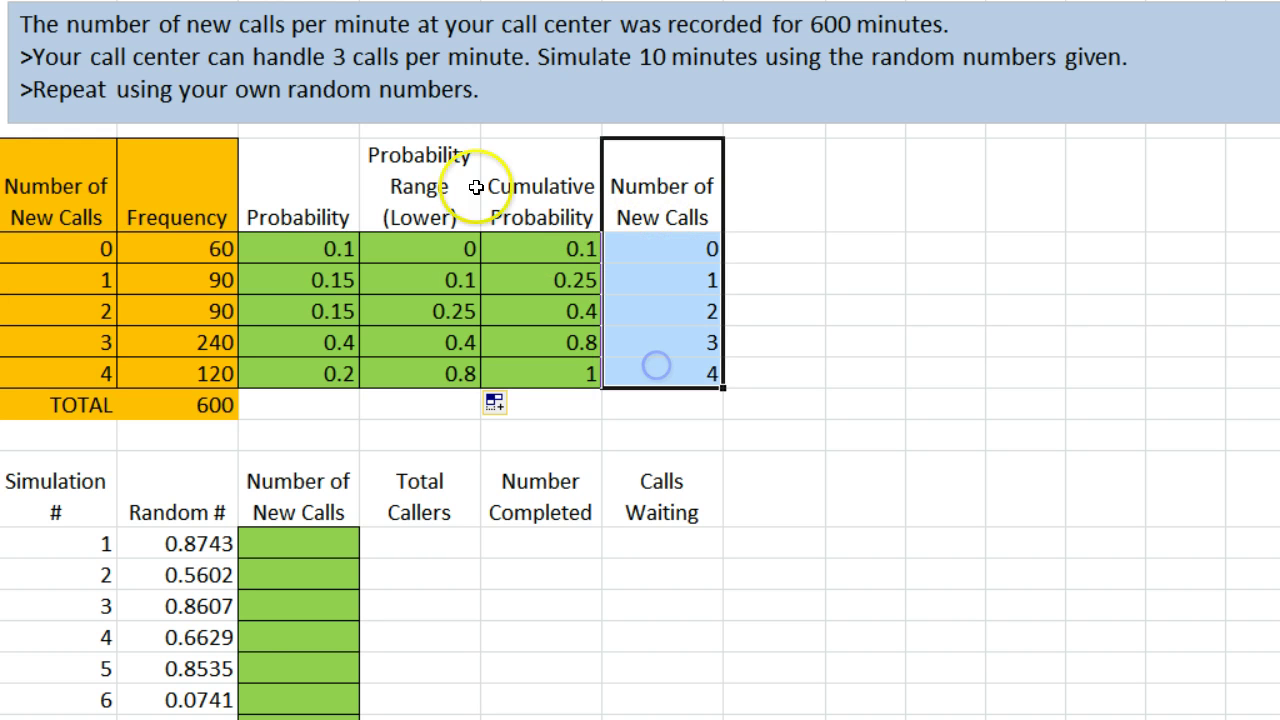
drag(436, 177, 665, 361)
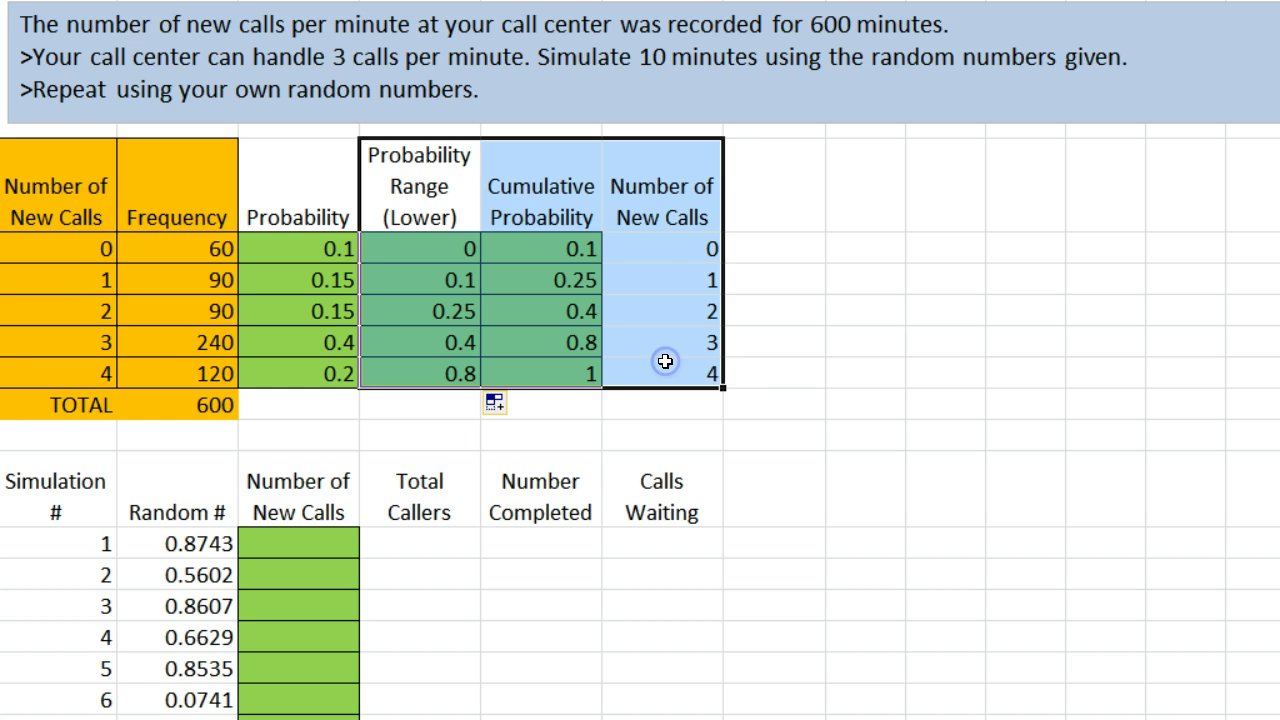
click(665, 250)
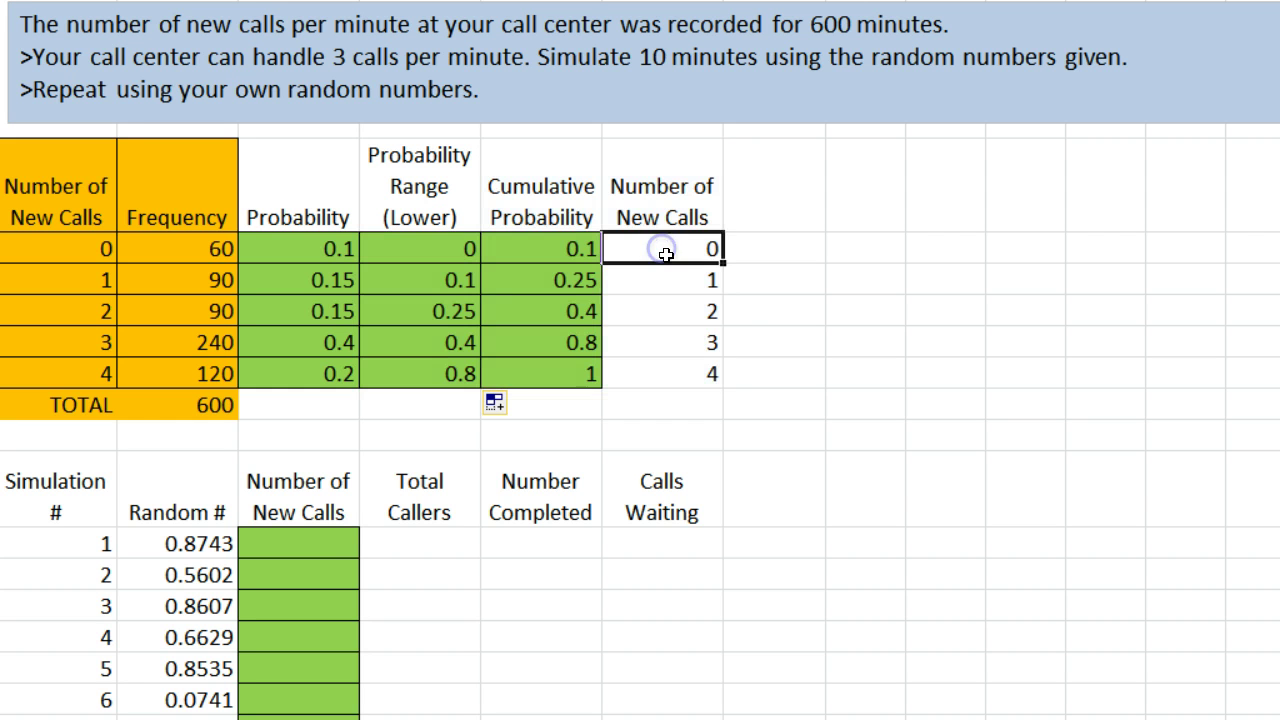
click(423, 246)
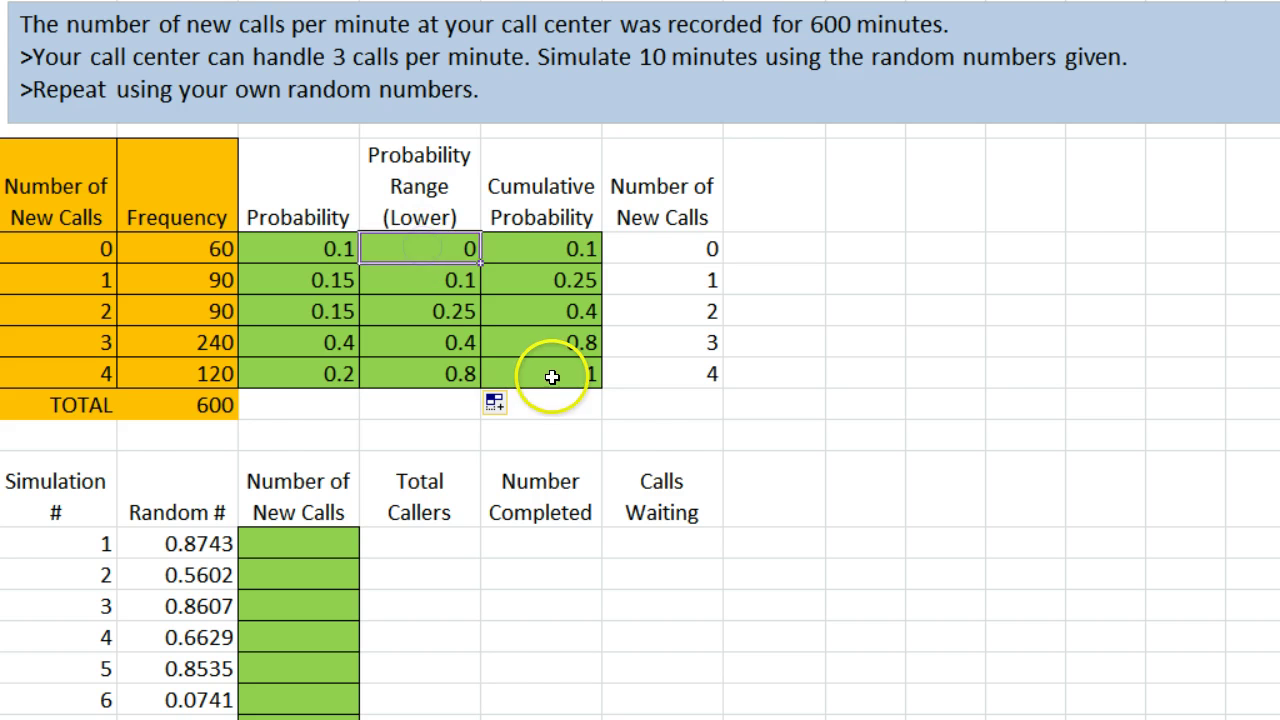
click(545, 375)
click(617, 408)
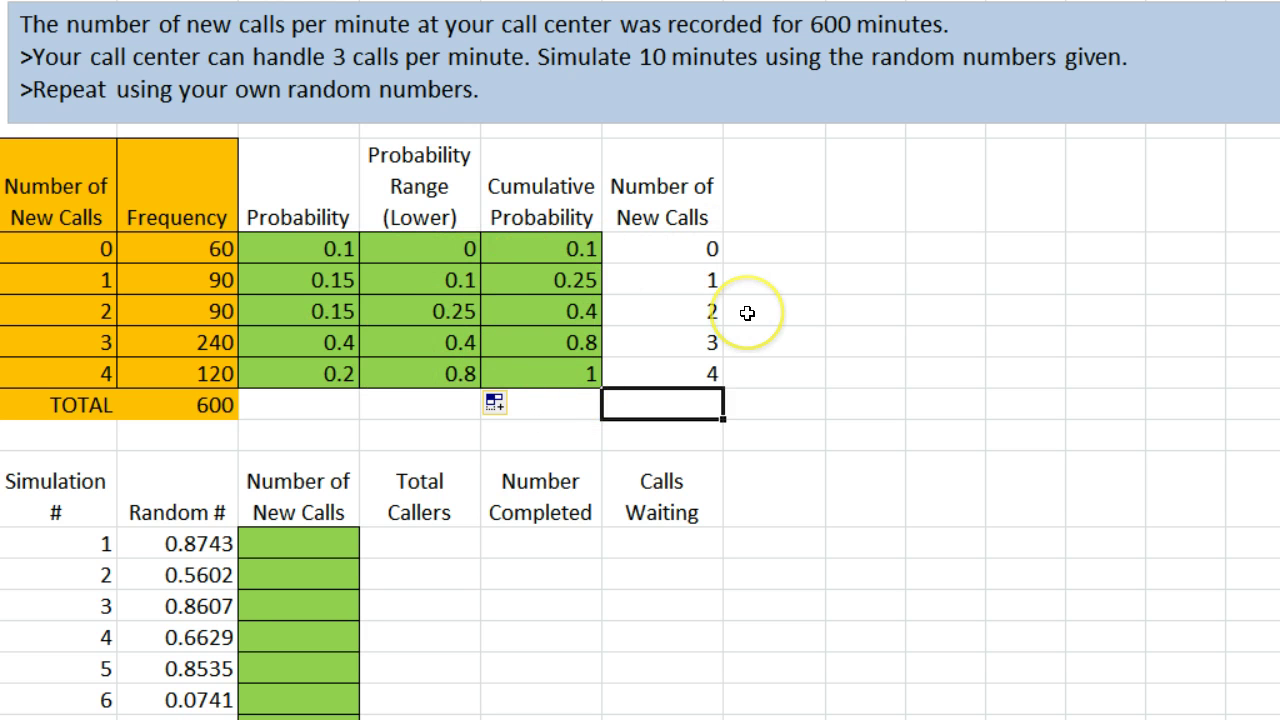
click(551, 437)
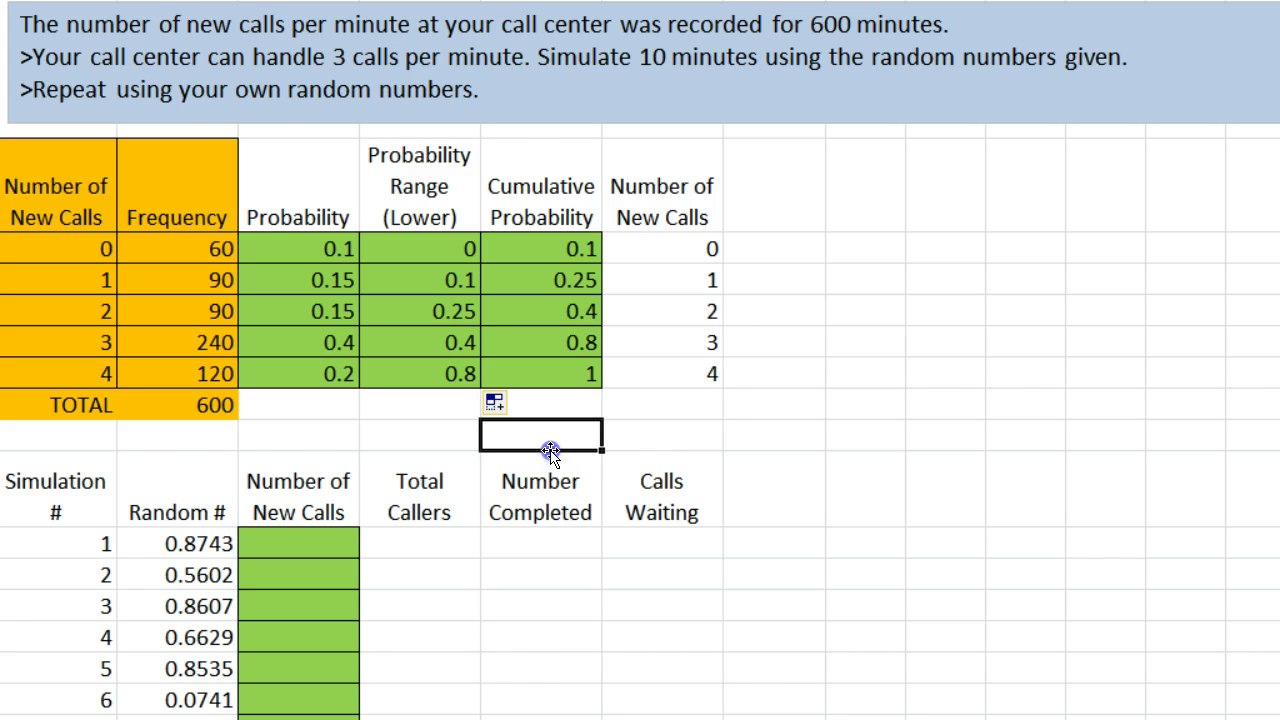
click(178, 545)
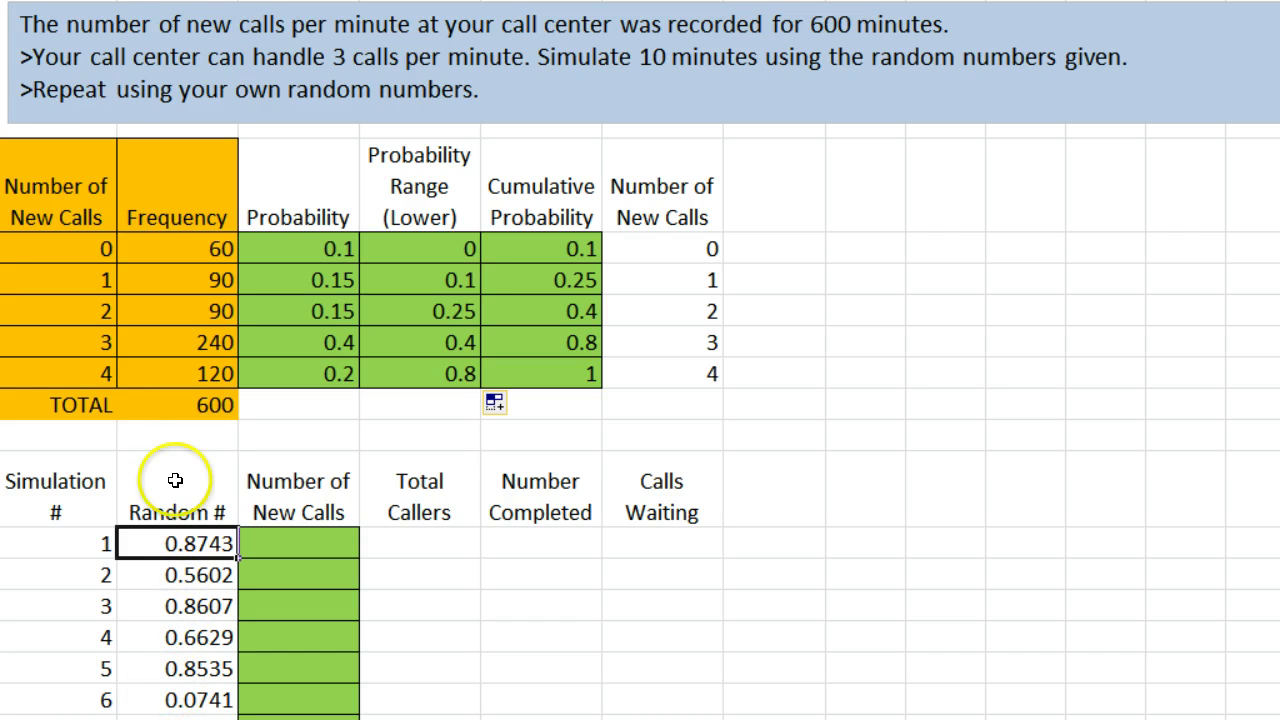
click(30, 56)
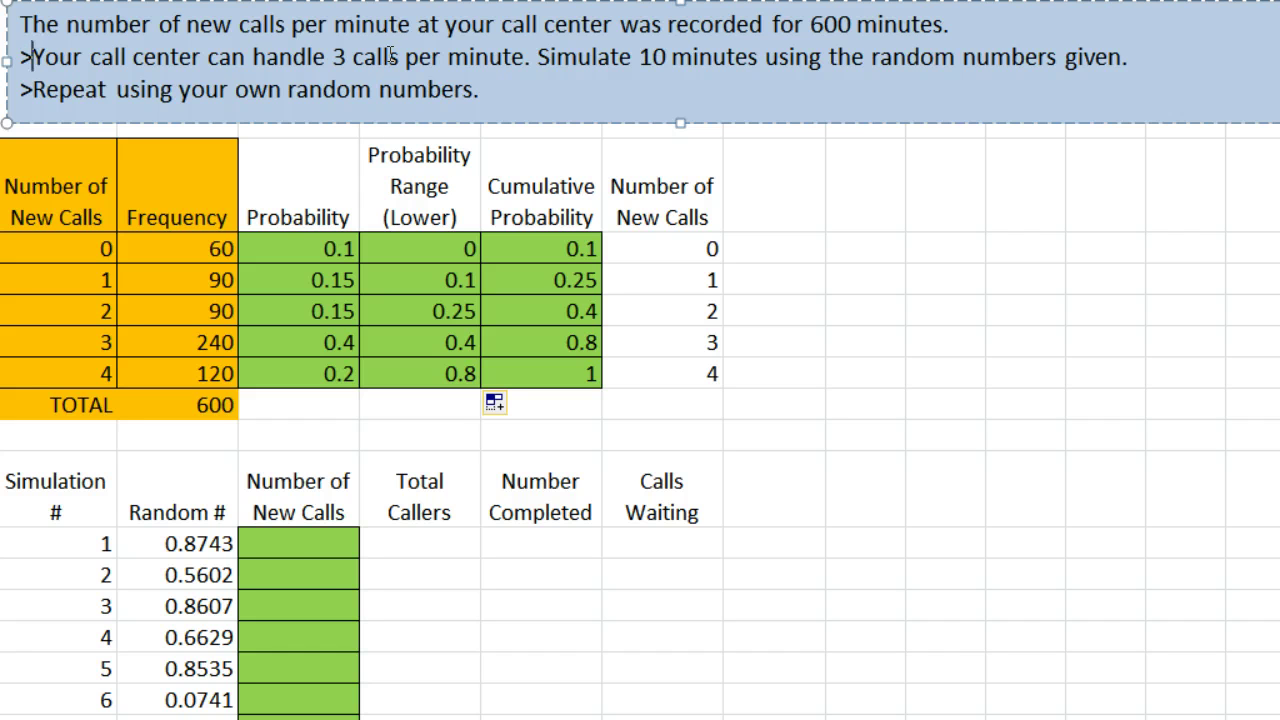
- Enter =VLOOKUP(B11,D3:F7,3) as the Number of New Calls for simulation 1
click(196, 545)
click(320, 547)
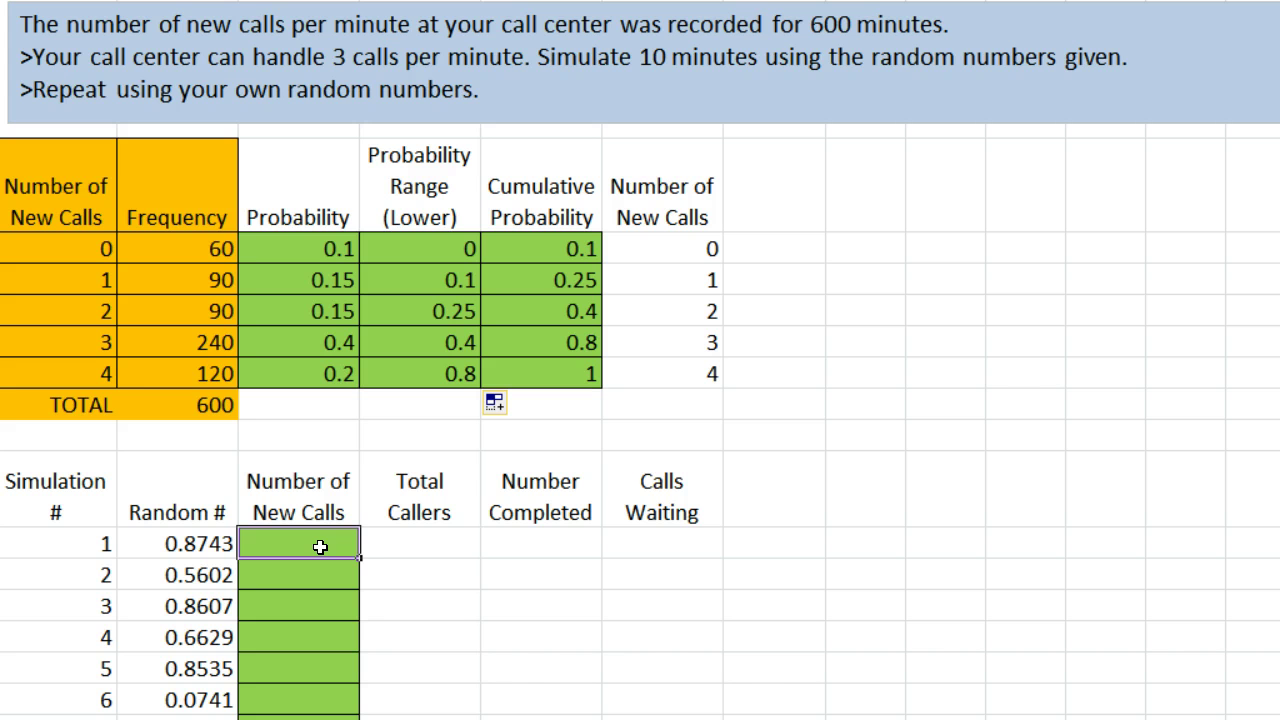
text(=)
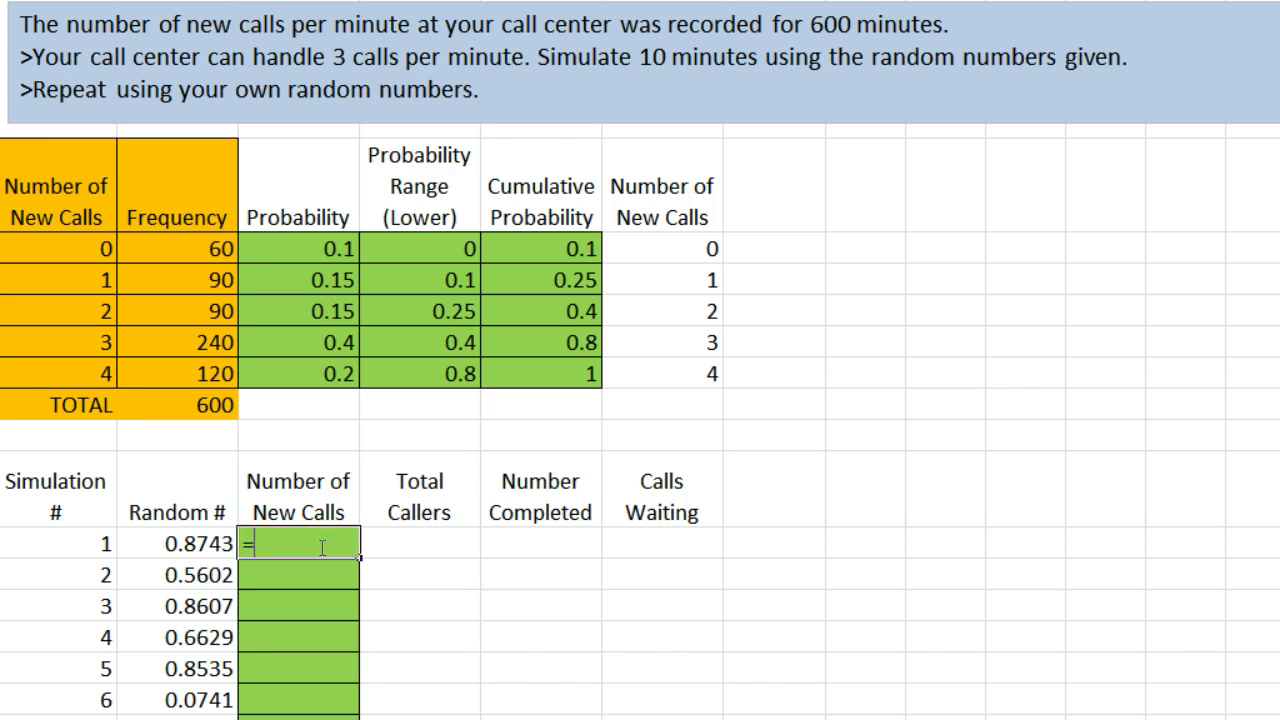
text(vlo)
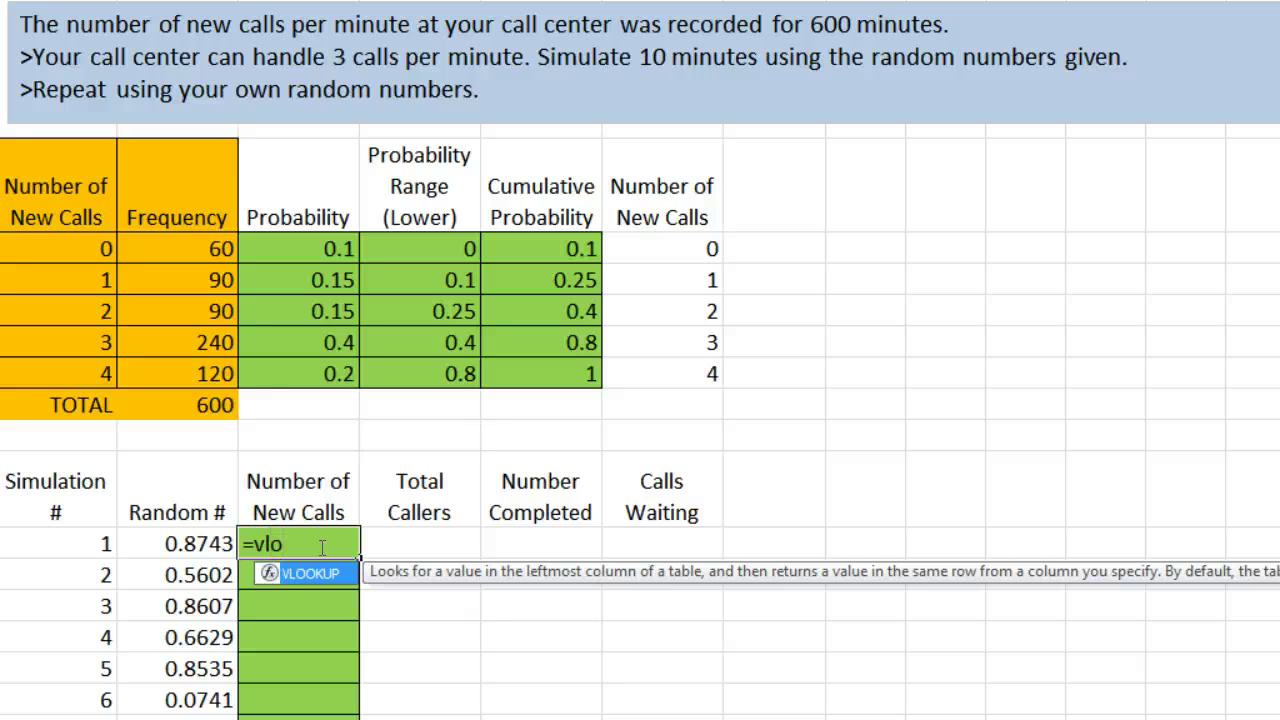
text(okuup)
key(BackSpace)
key(BackSpace)
text(p()
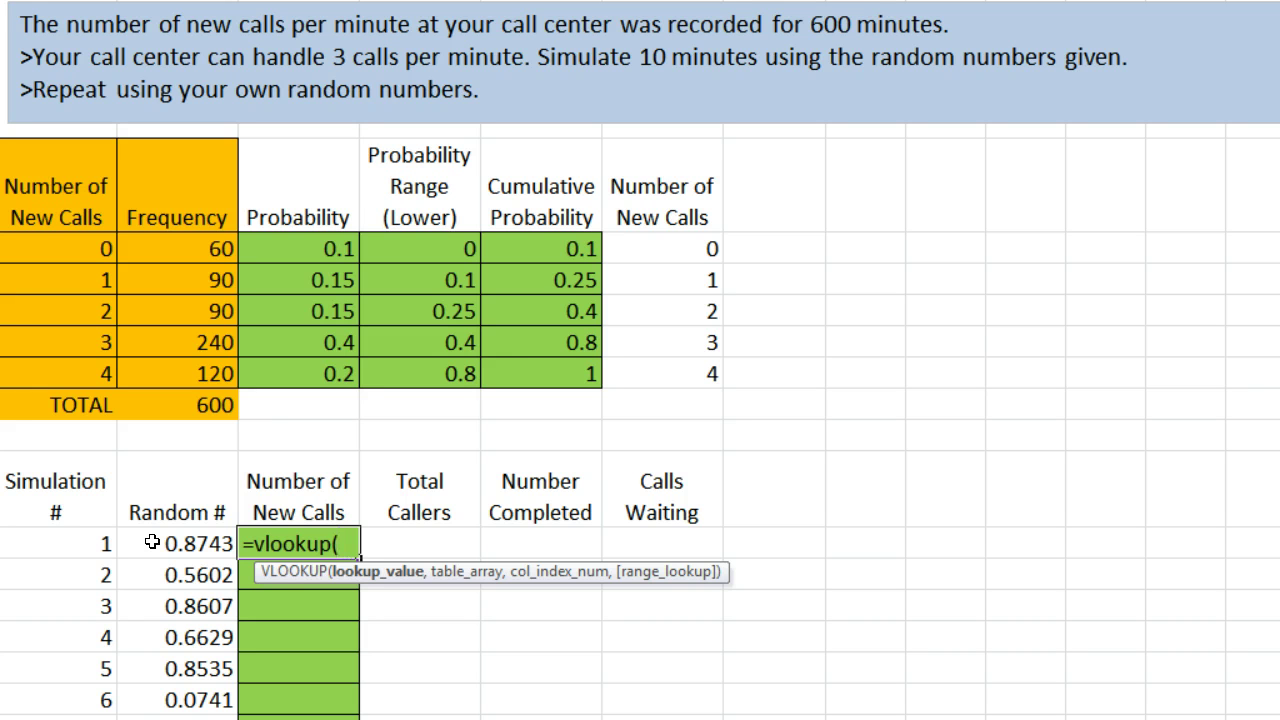
click(152, 542)
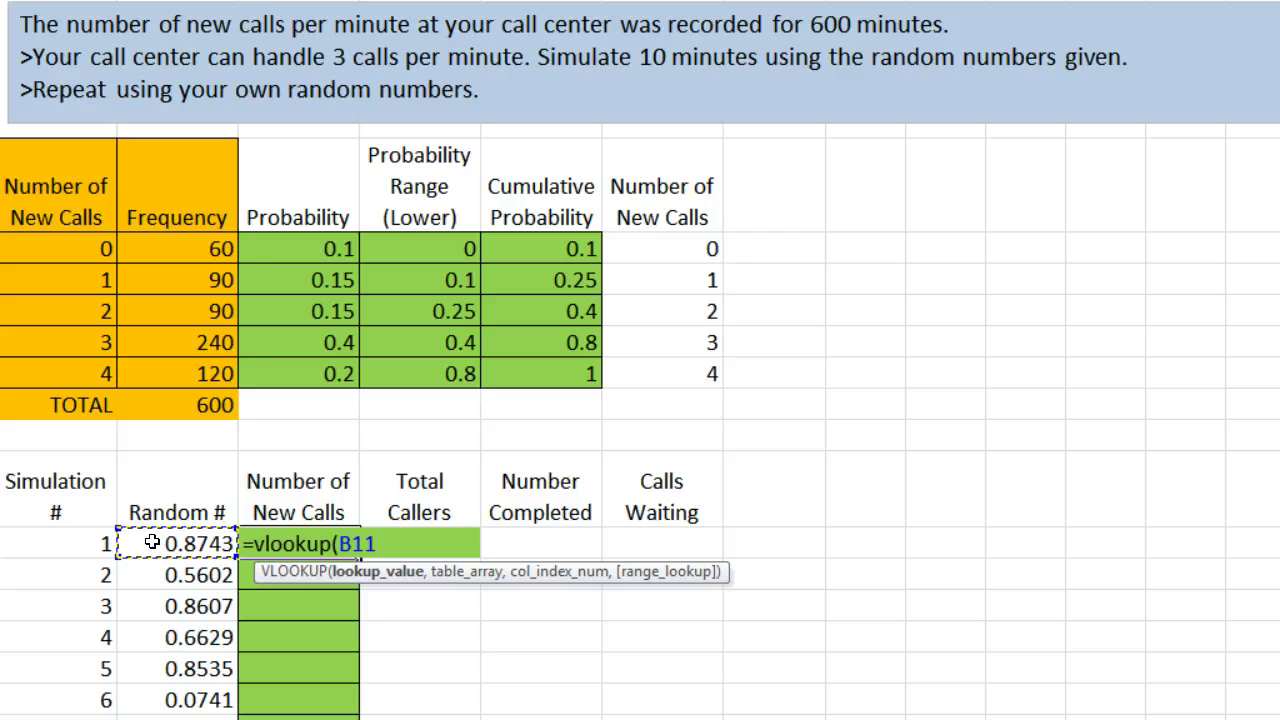
text(,)
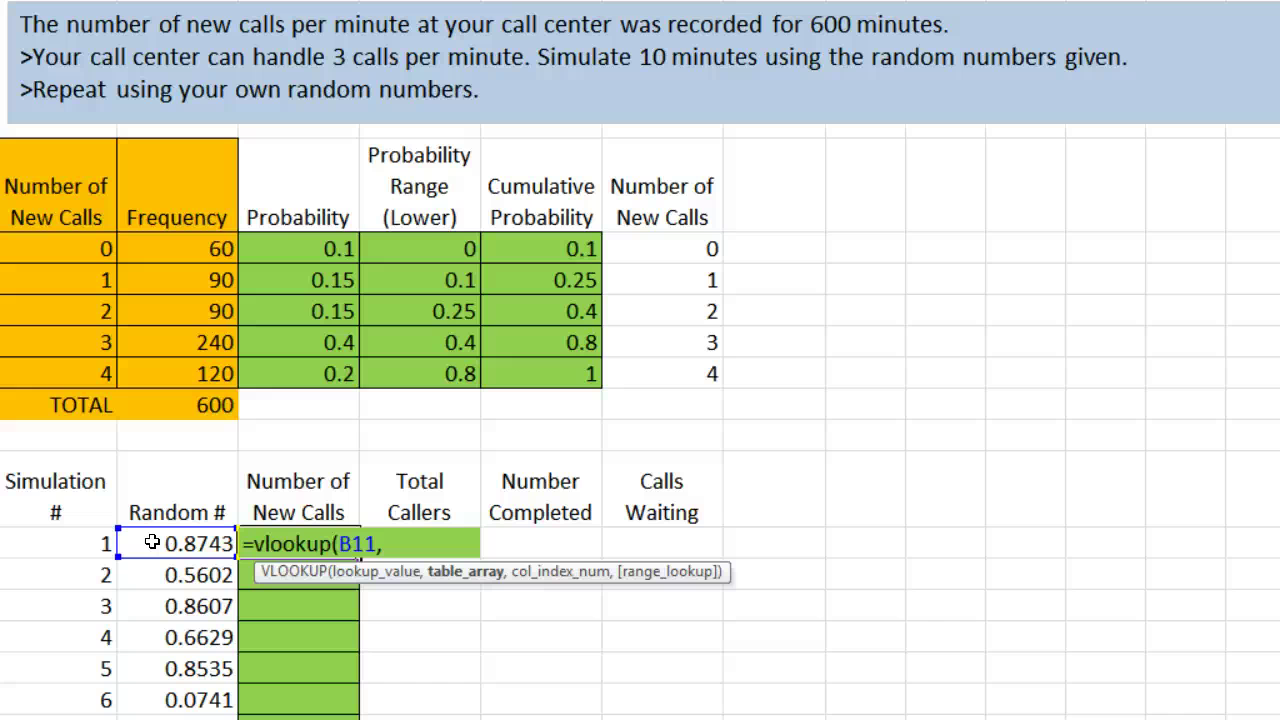
drag(428, 243, 643, 368)
text(,)
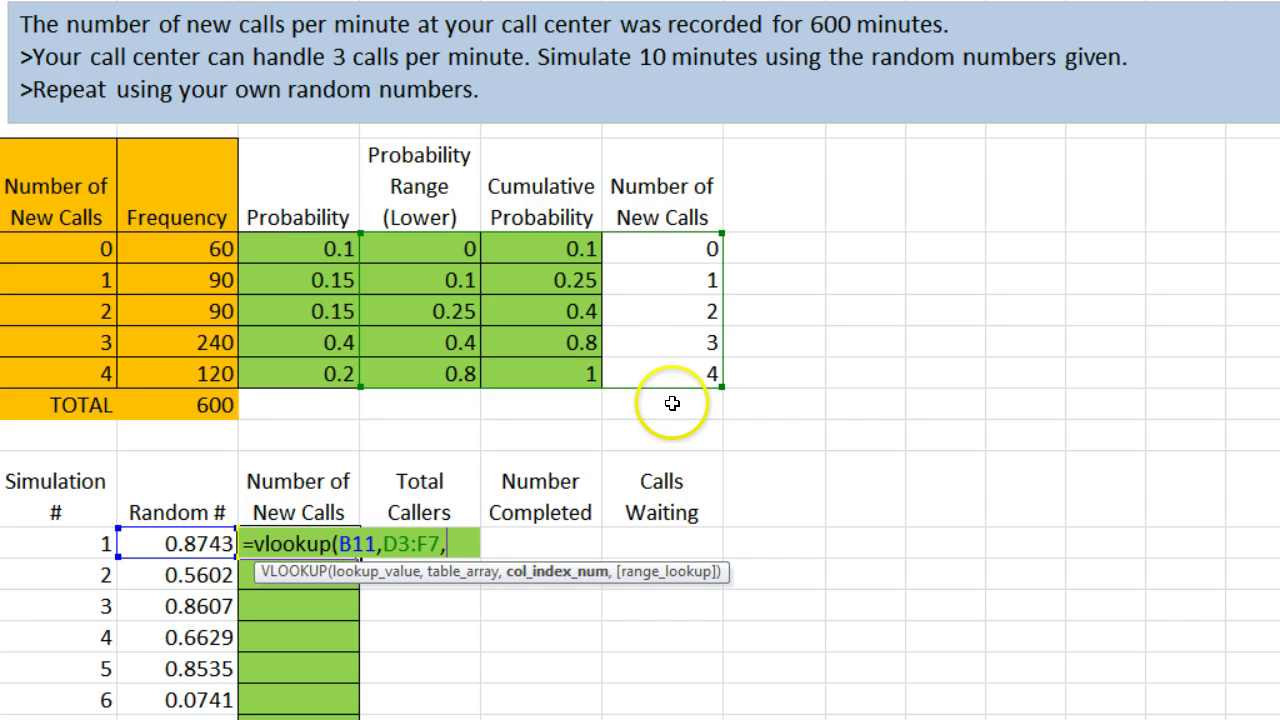
text(3)
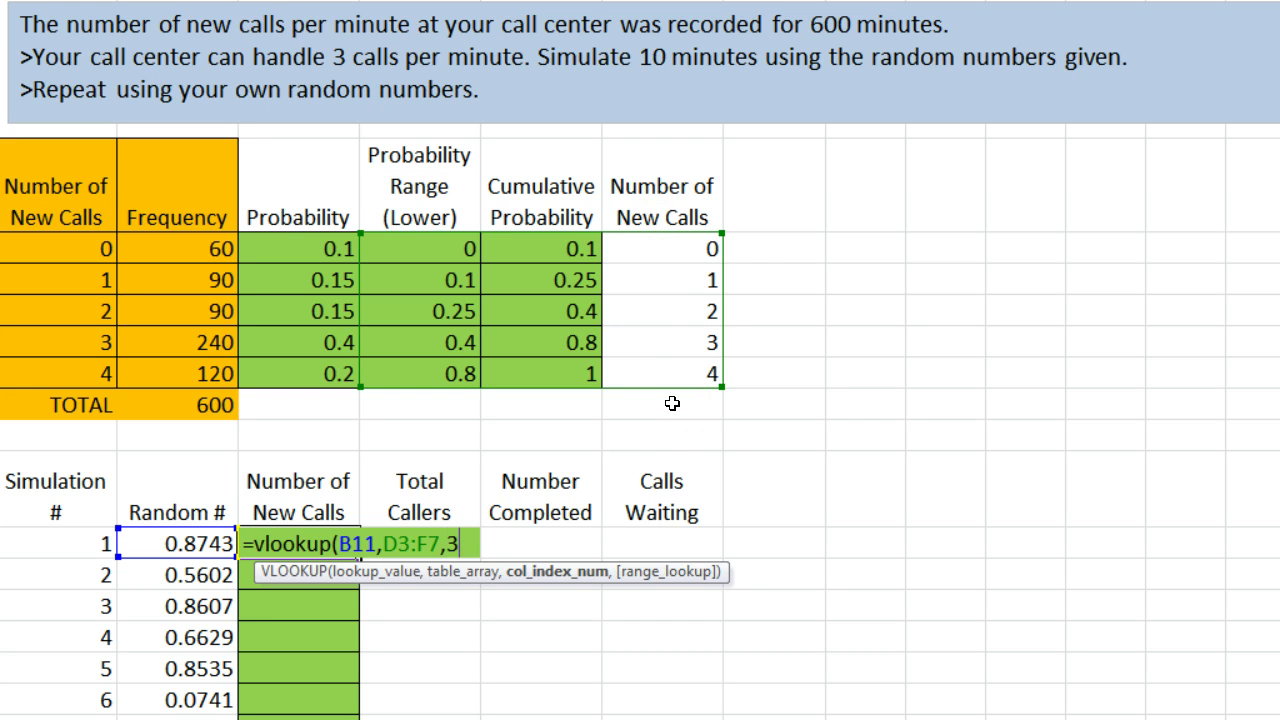
text())
key(Return)
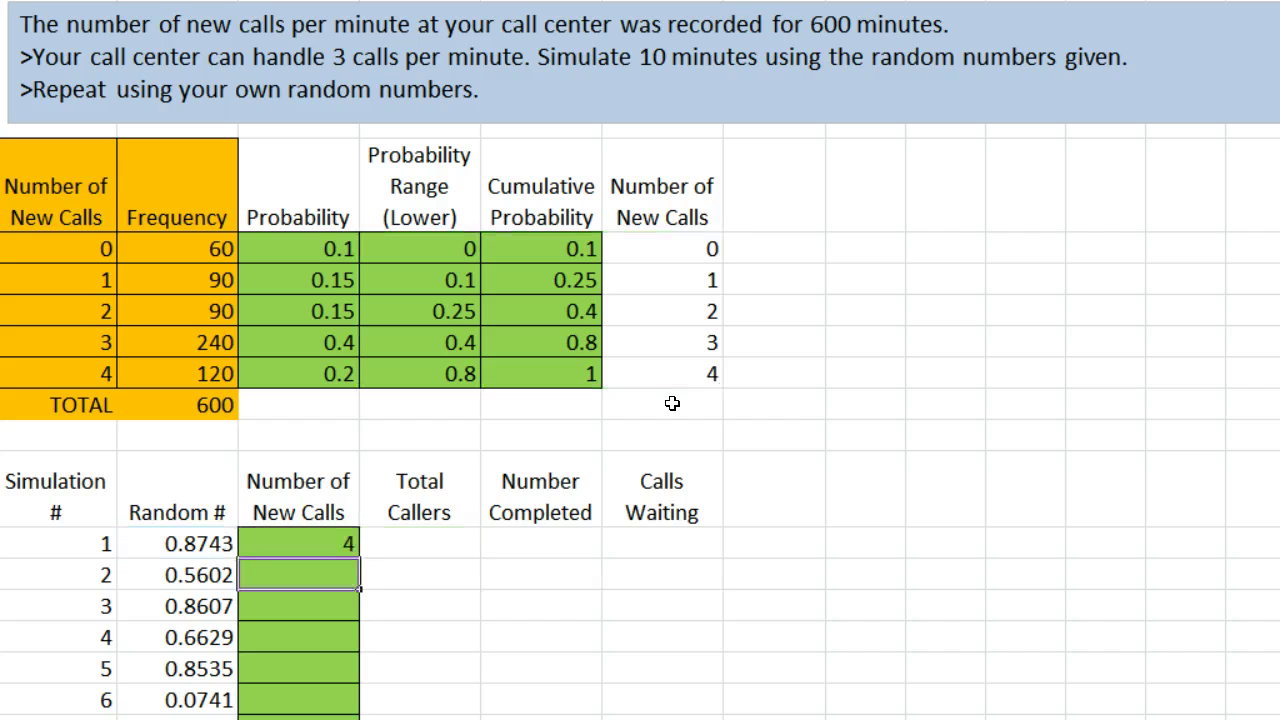
- Trace simulation 1's lookup from its random number through the probability ranges to the matching number of new calls
click(268, 538)
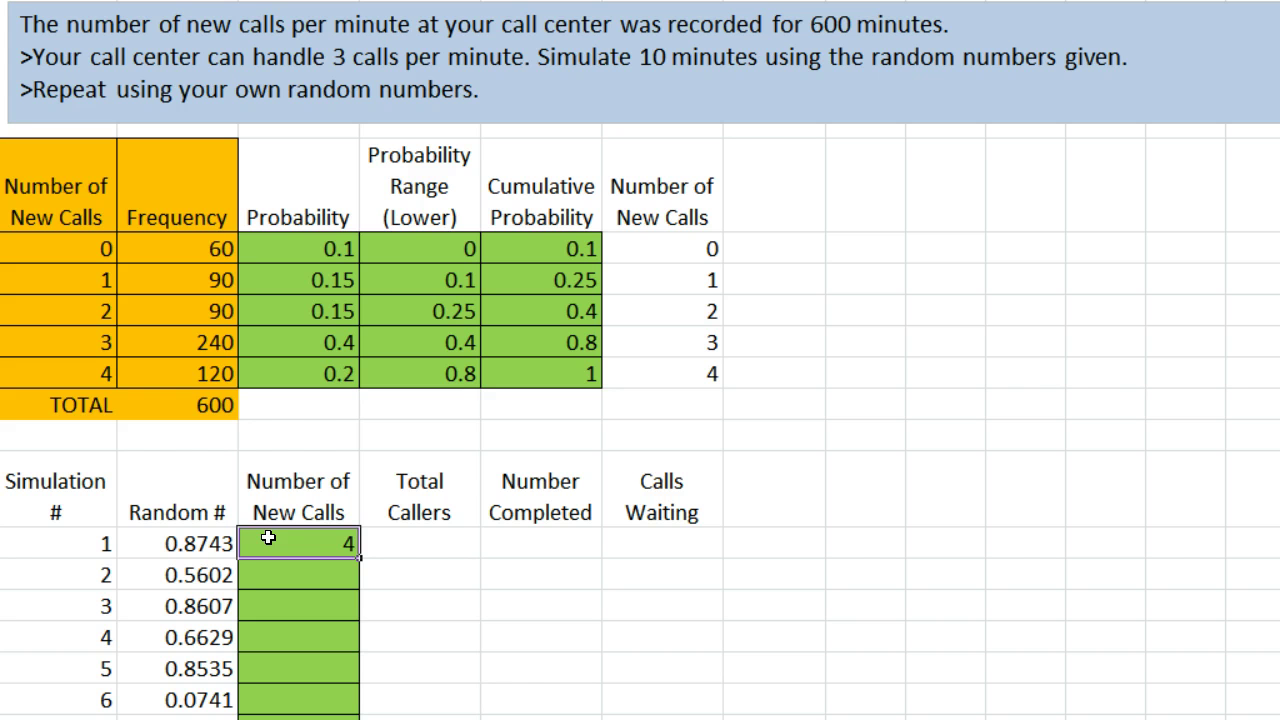
click(163, 543)
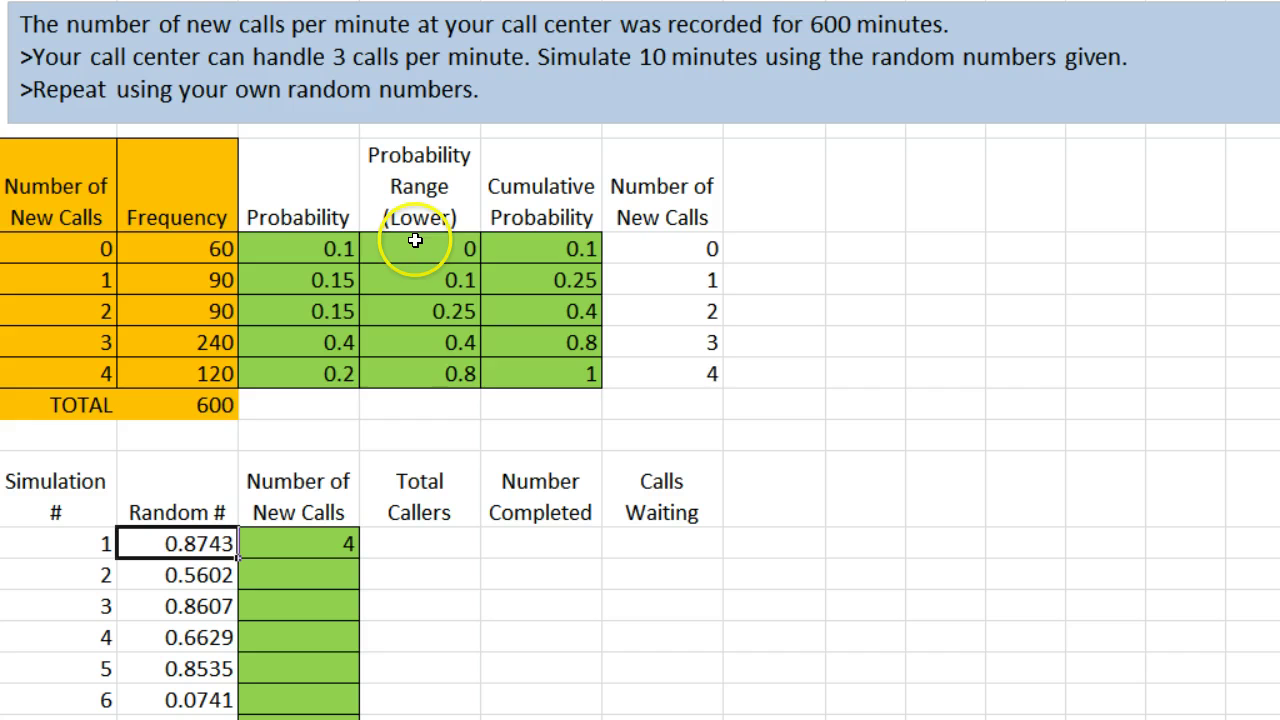
drag(426, 240, 683, 379)
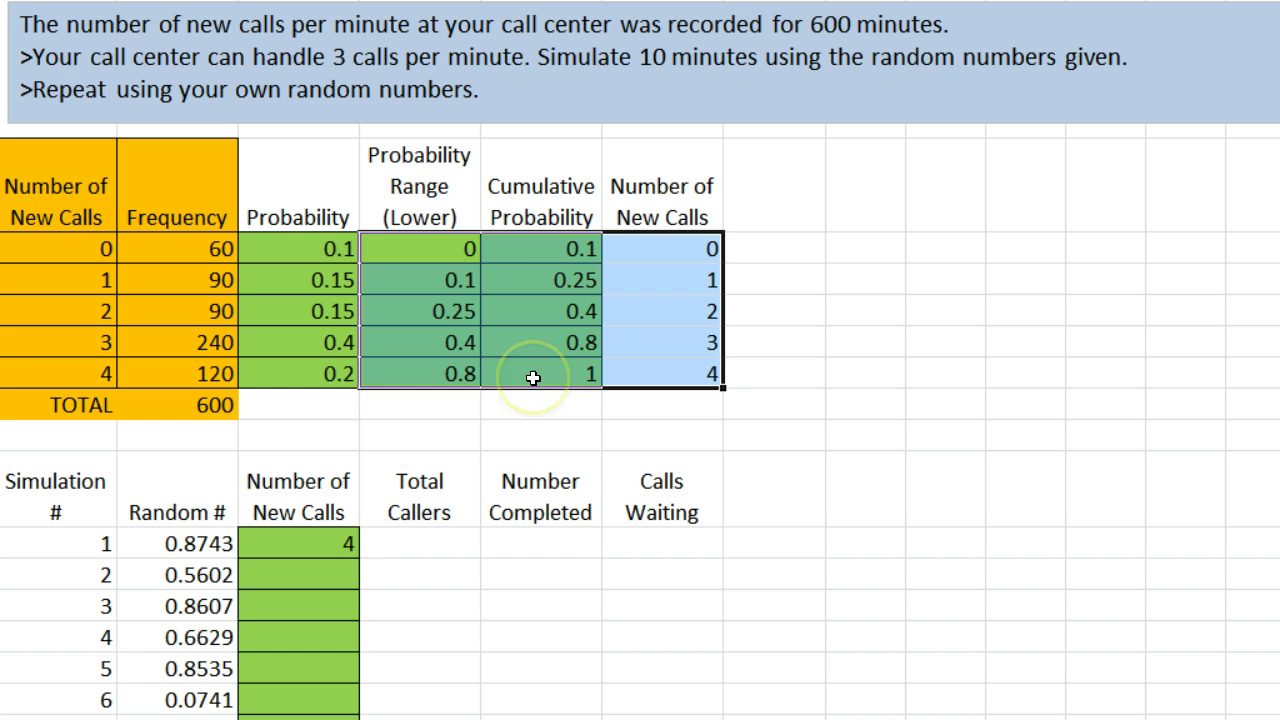
click(660, 372)
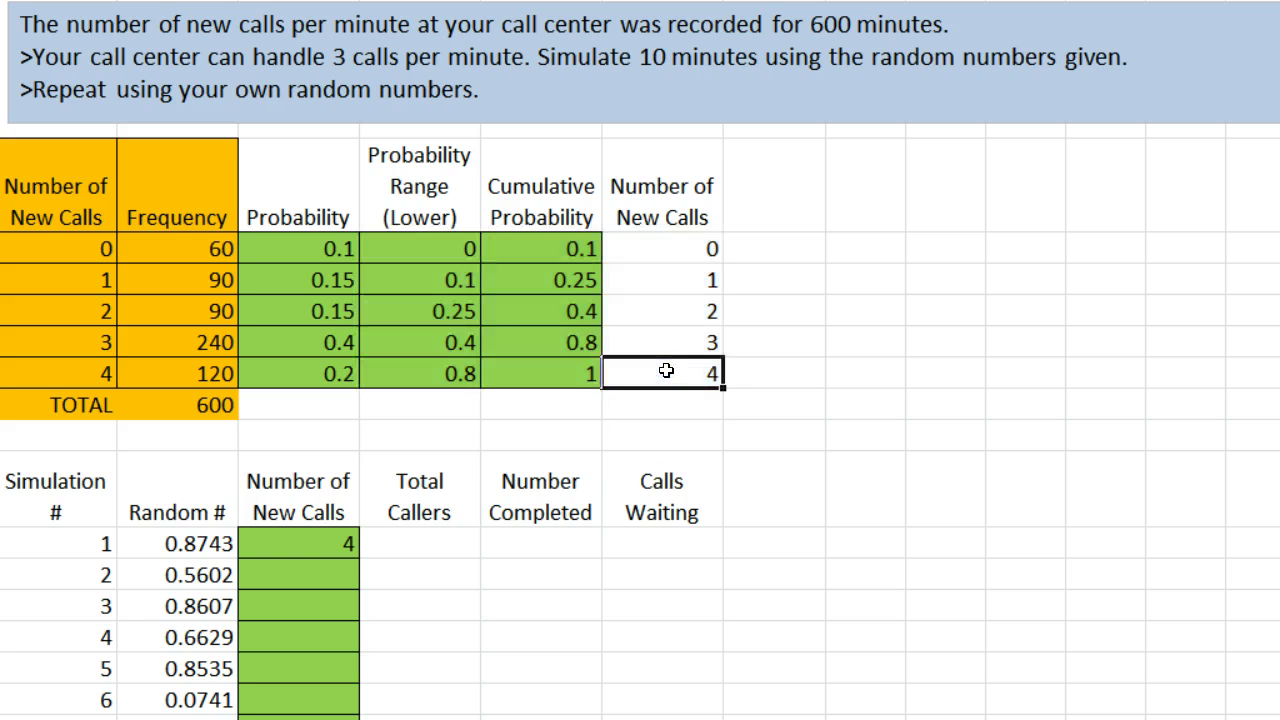
- Make simulation 1's lookup range absolute as $D$3:$F$7 and fill the formula down the simulation's Number of New Calls column
click(278, 542)
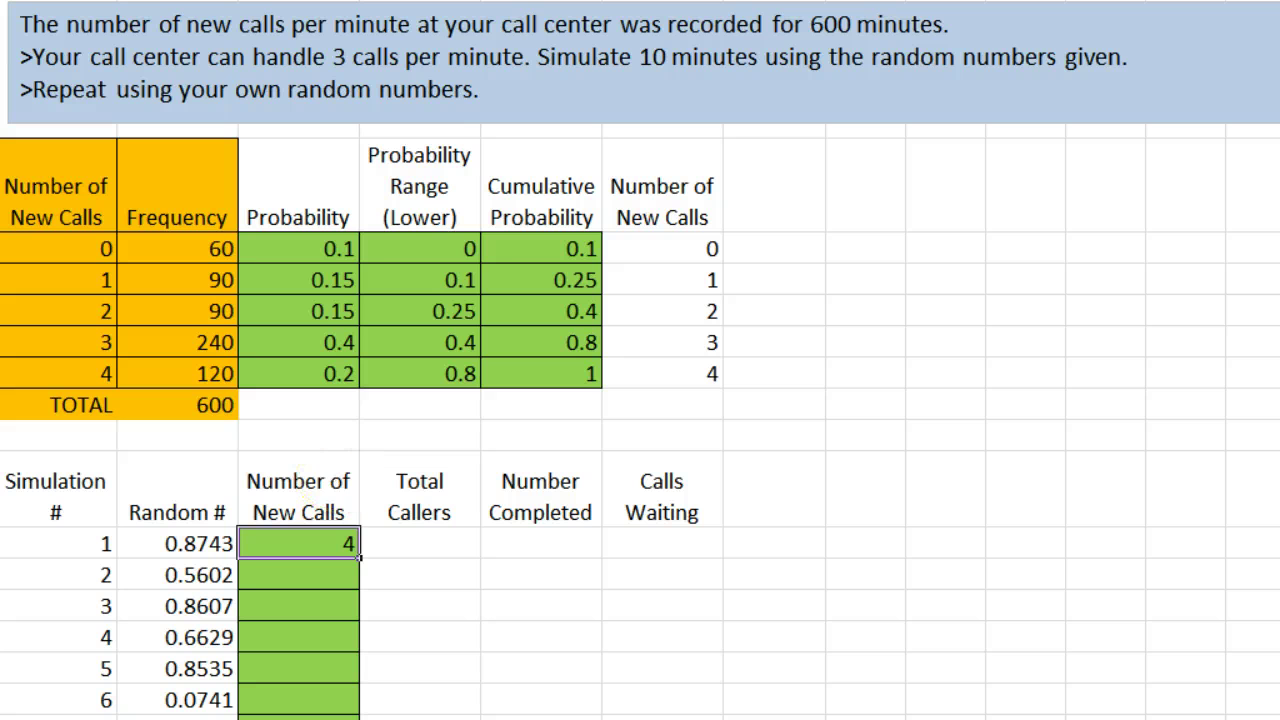
key(F2)
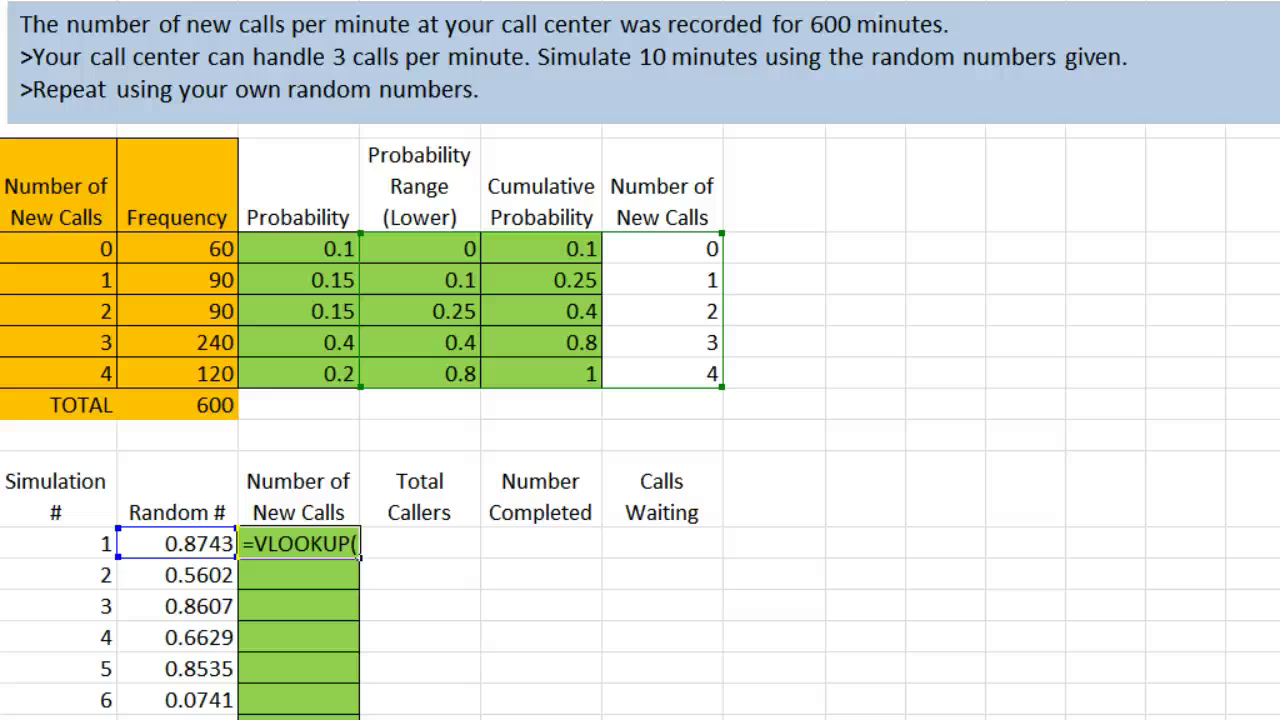
text(B11,D3:F7)
key(Left)
key(Left)
key(Left)
key(Left)
text($)
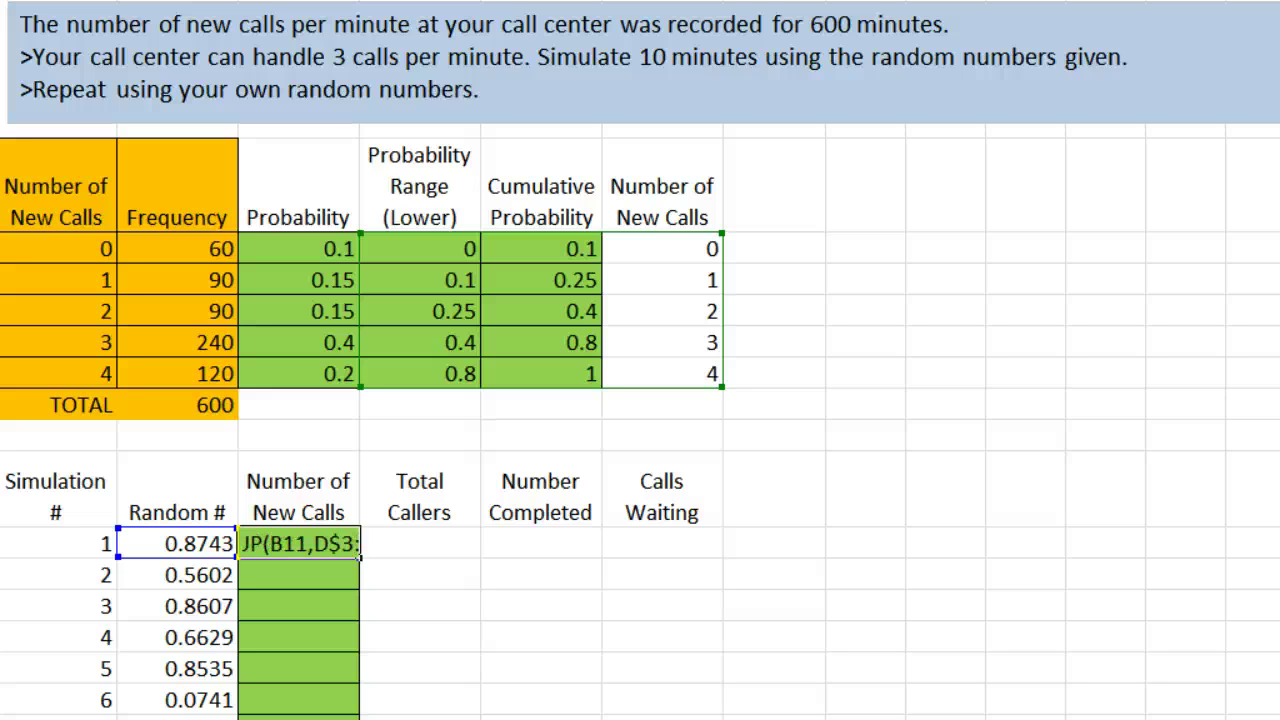
key(Left)
key(Left)
text($)
key(Right)
key(Right)
key(Right)
key(Right)
text($)
key(Right)
text($)
key(Right)
text(,3)
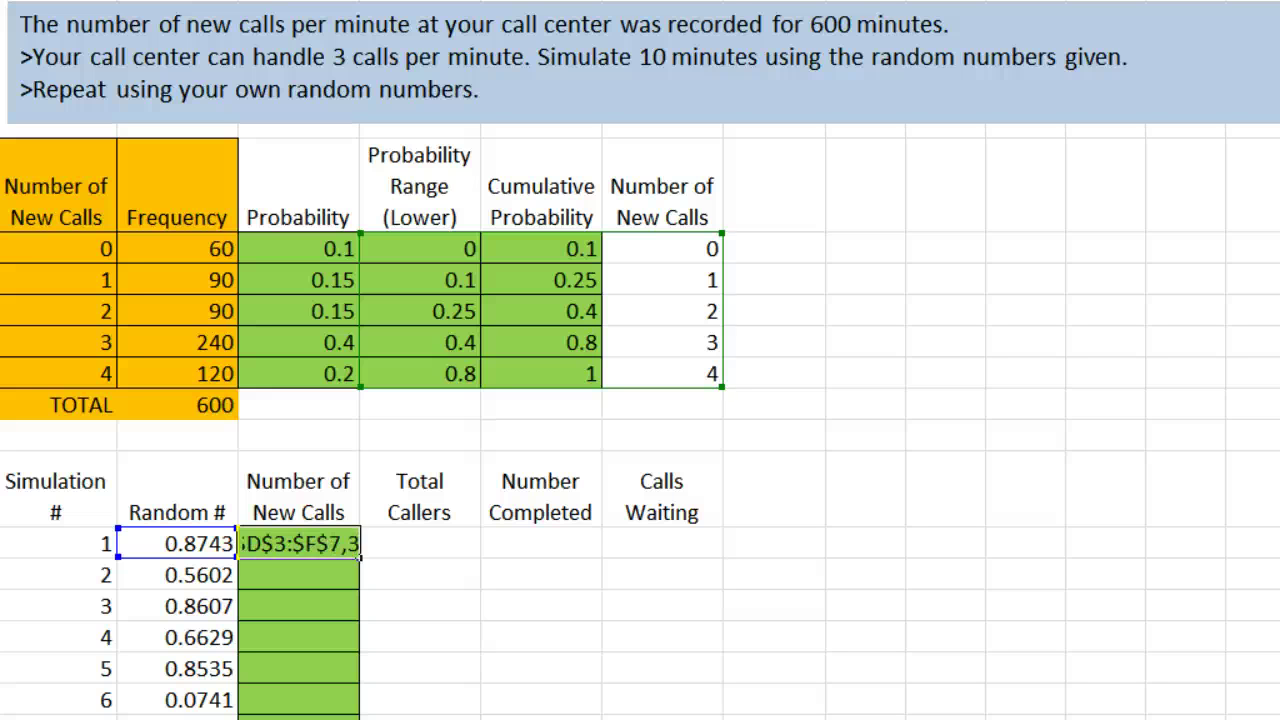
key(Return)
click(330, 543)
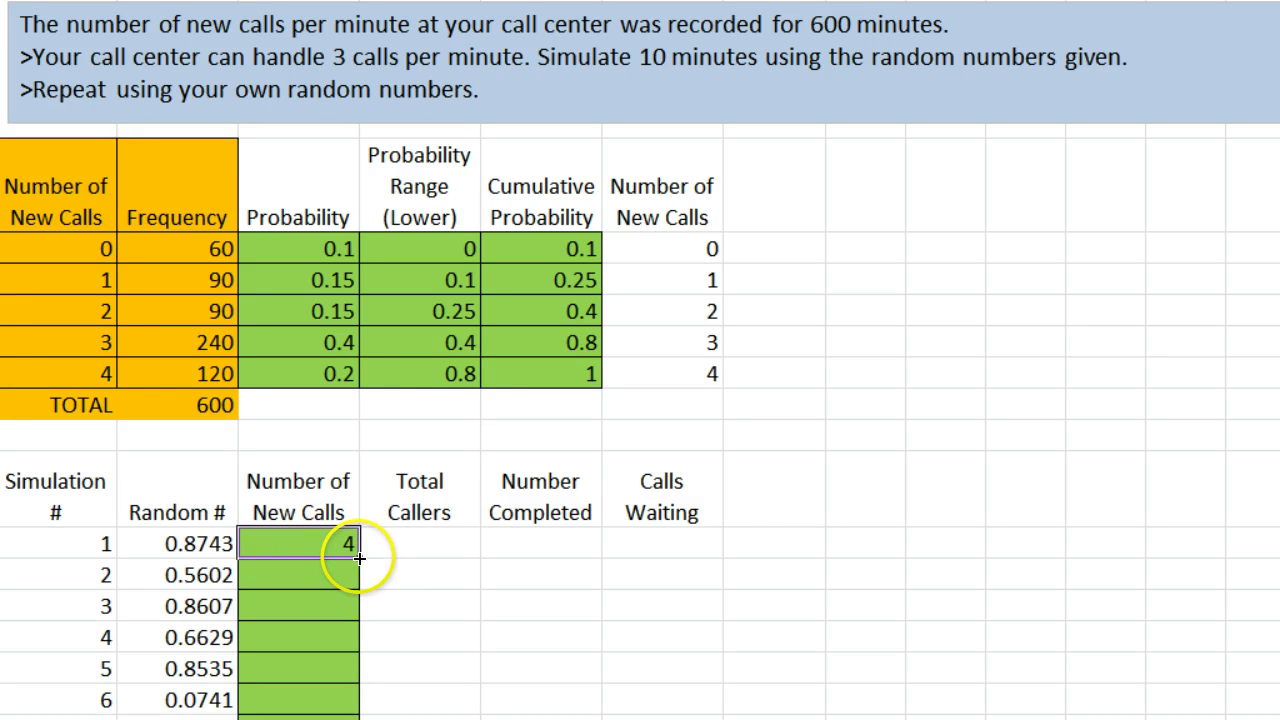
drag(352, 557, 357, 716)
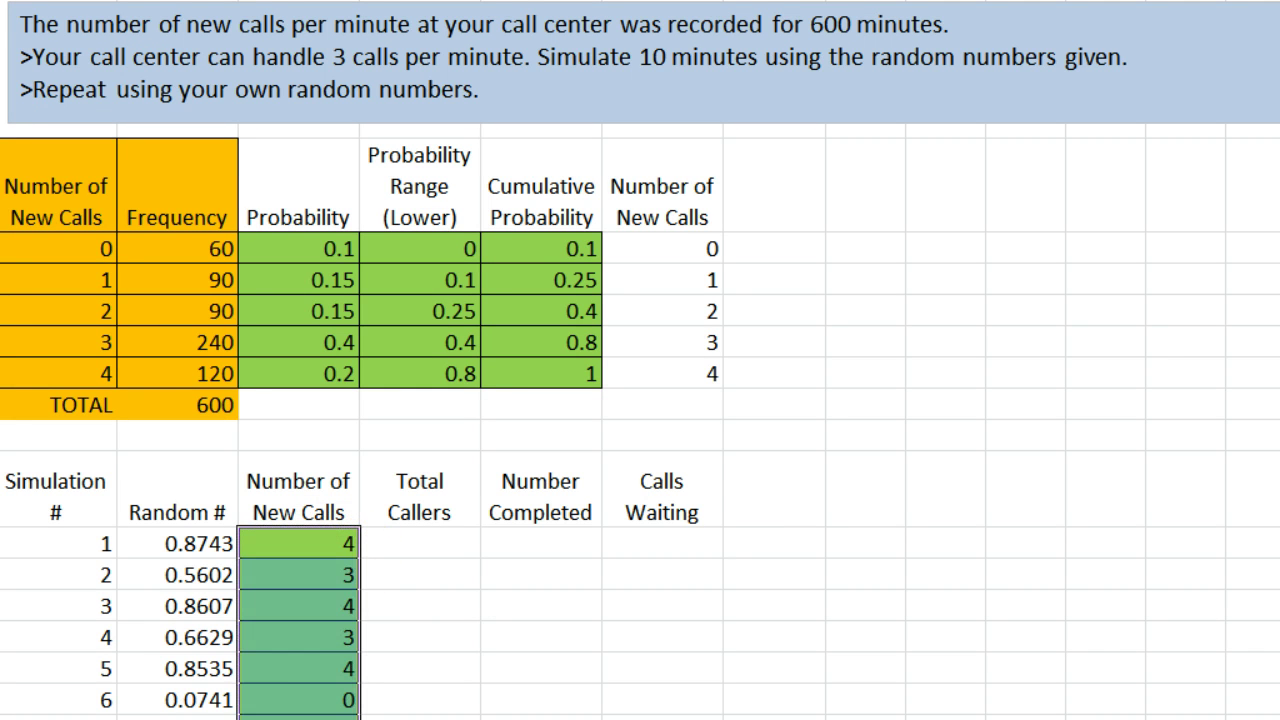
- Trace simulation 2's lookup from its random number through the matching probability range to its number of new calls
click(287, 616)
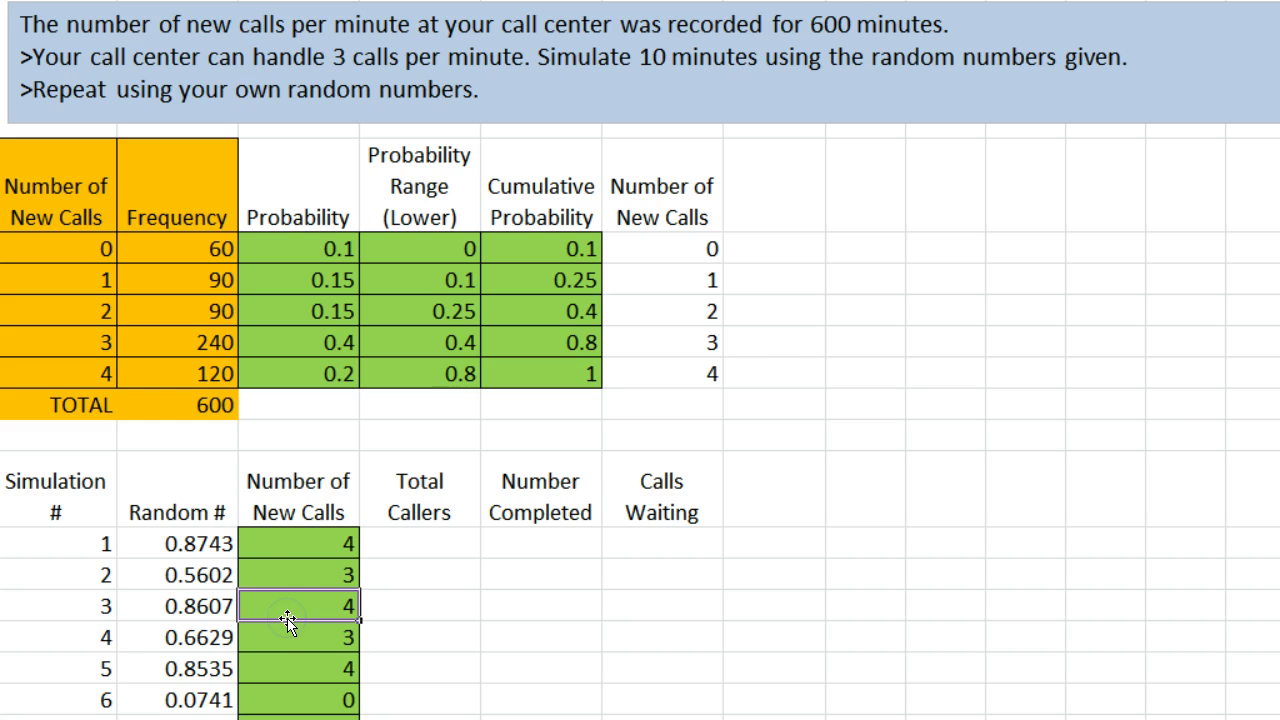
click(297, 584)
click(157, 575)
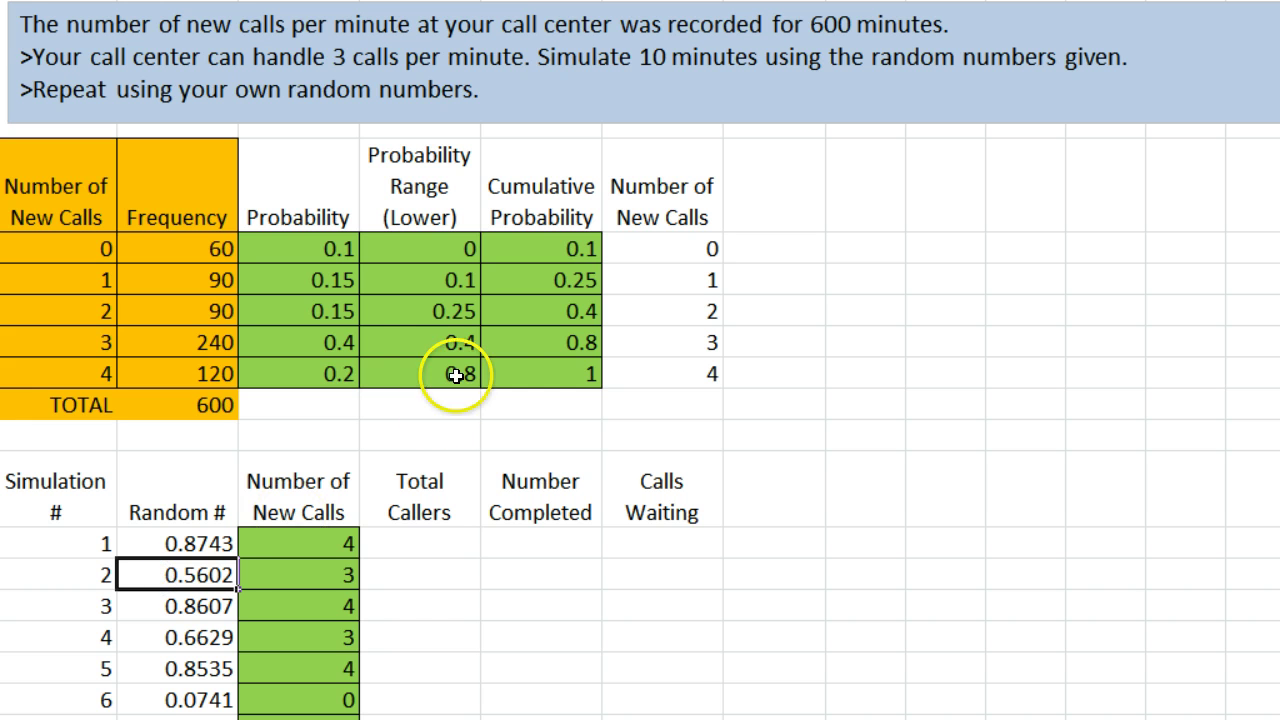
drag(435, 342, 528, 341)
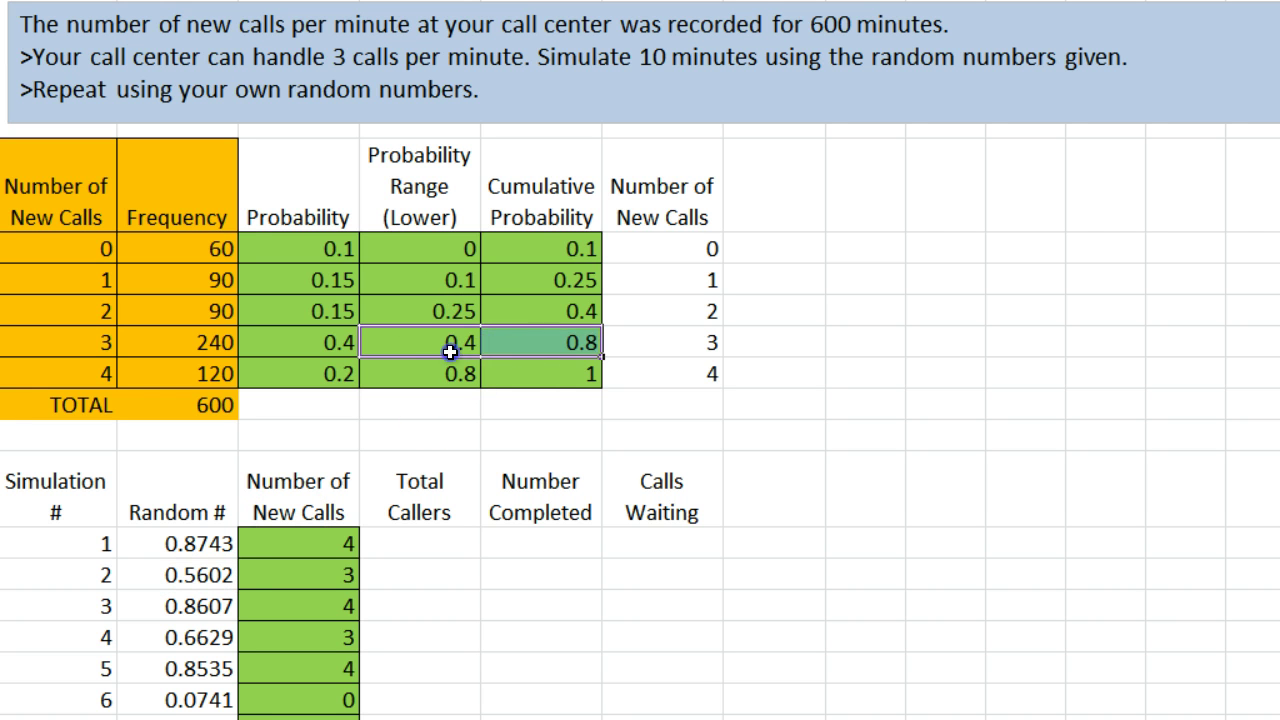
click(478, 342)
click(672, 338)
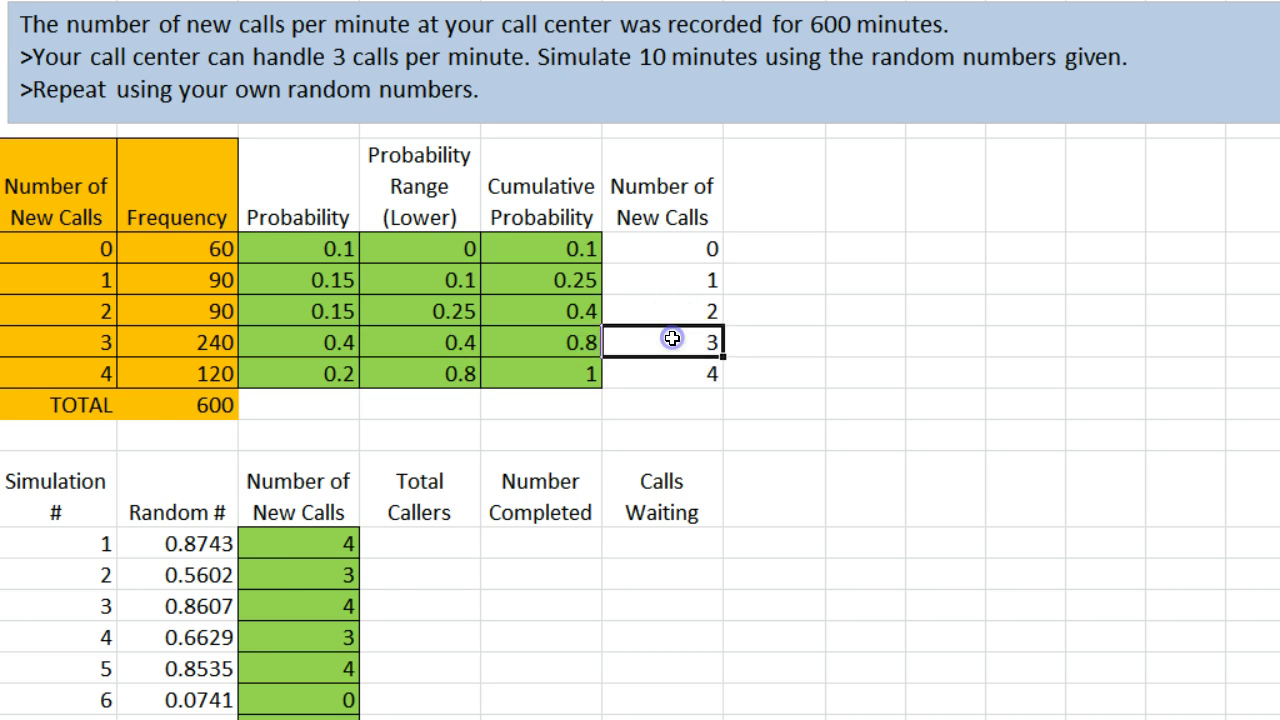
click(315, 567)
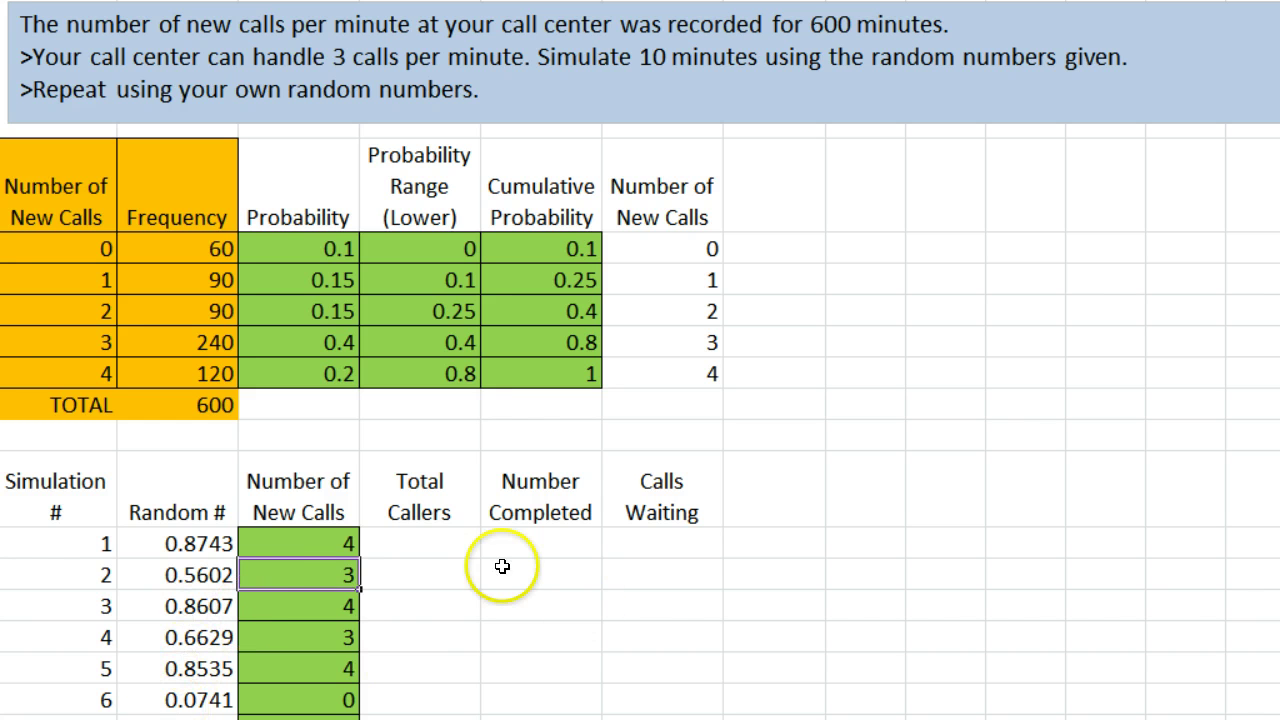
- Enter =C11 as the Total Callers for simulation 1
click(441, 545)
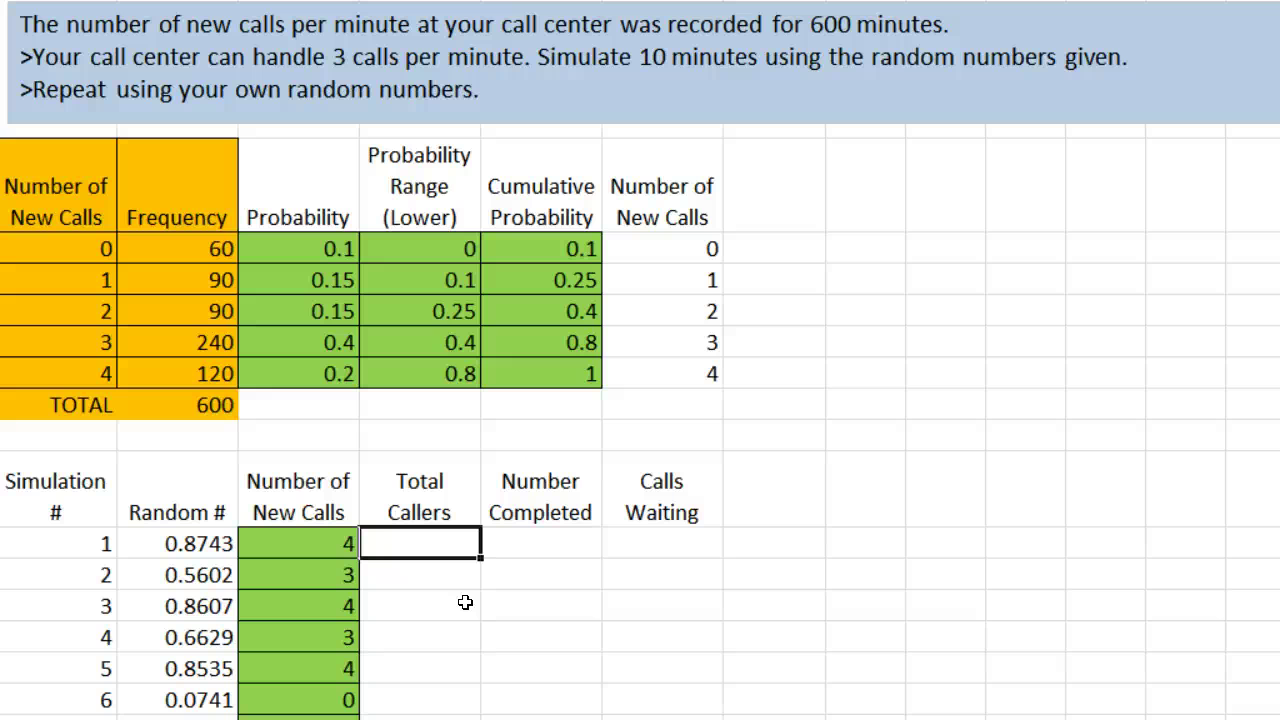
text(=)
click(345, 544)
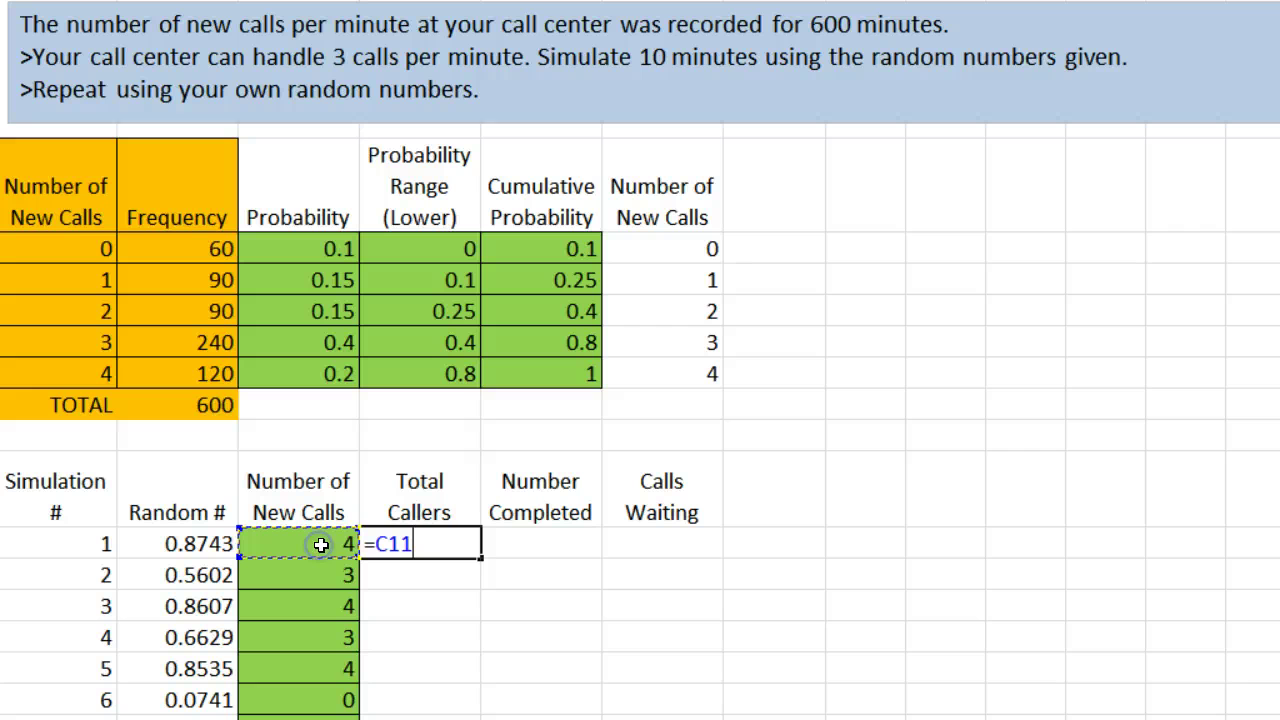
key(Return)
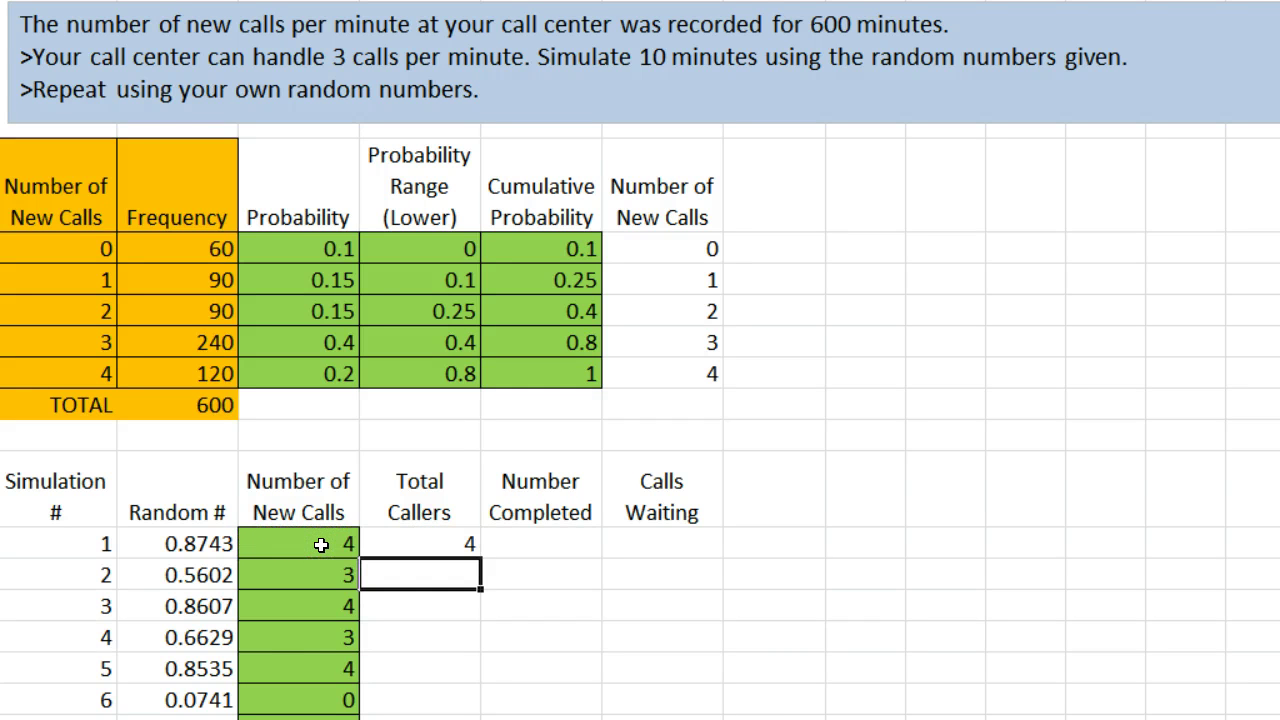
- Enter =MIN(3,D11) as the Number Completed for simulation 1
click(593, 541)
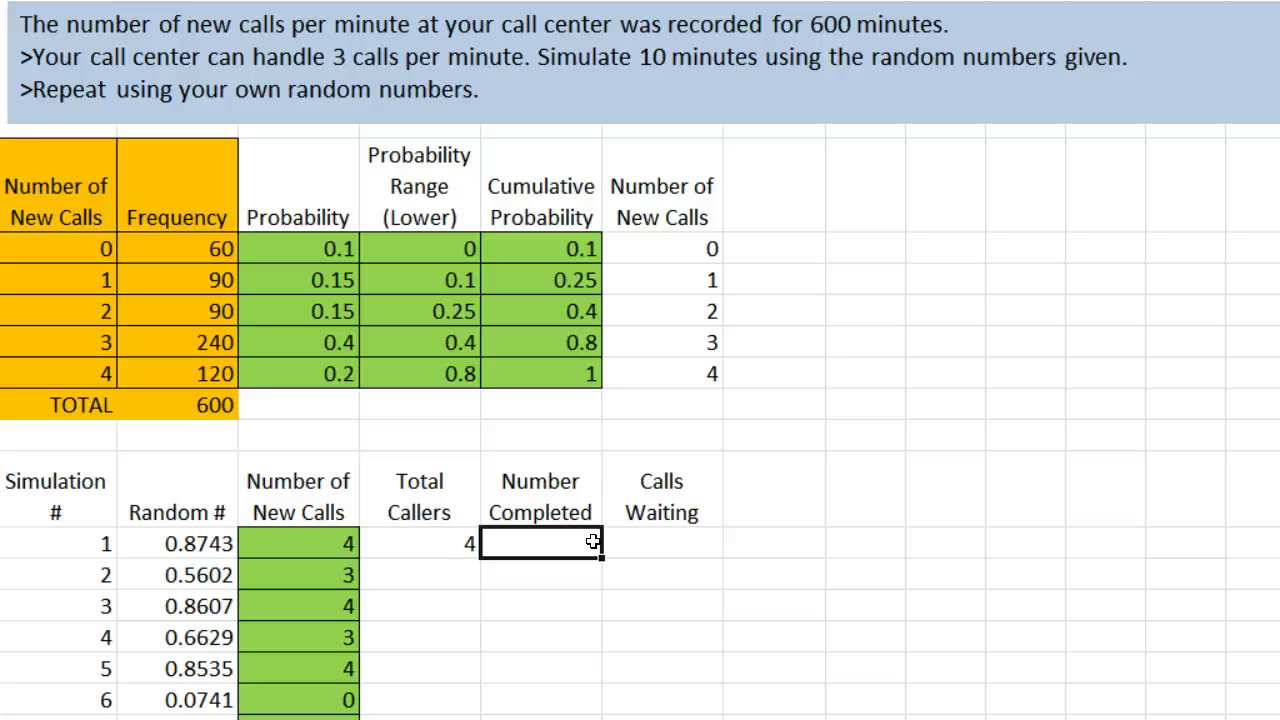
text(=)
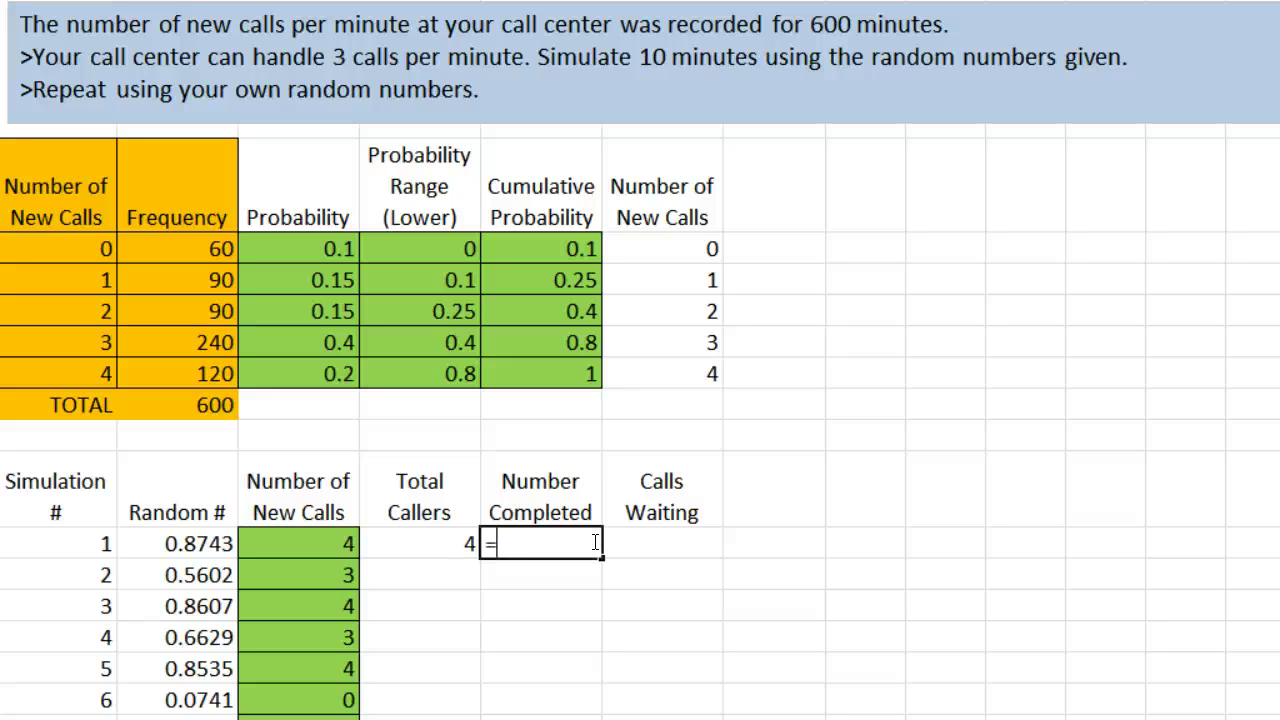
text(min()
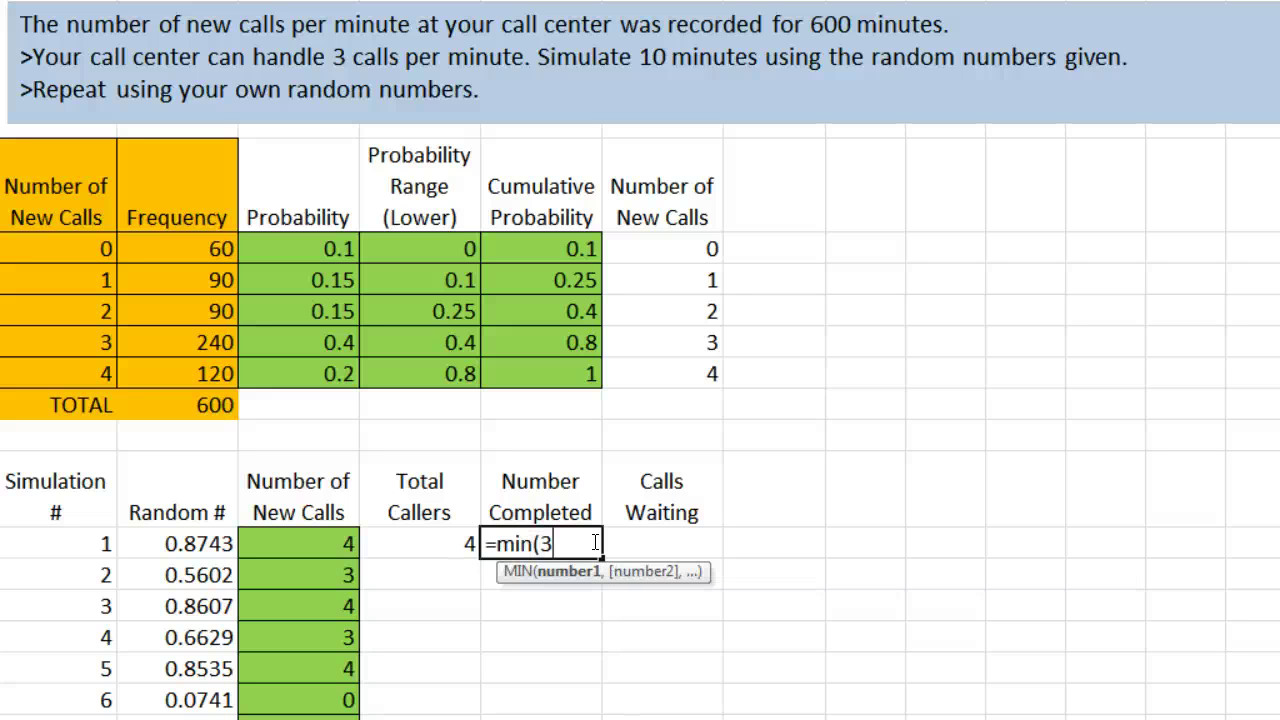
text(3,)
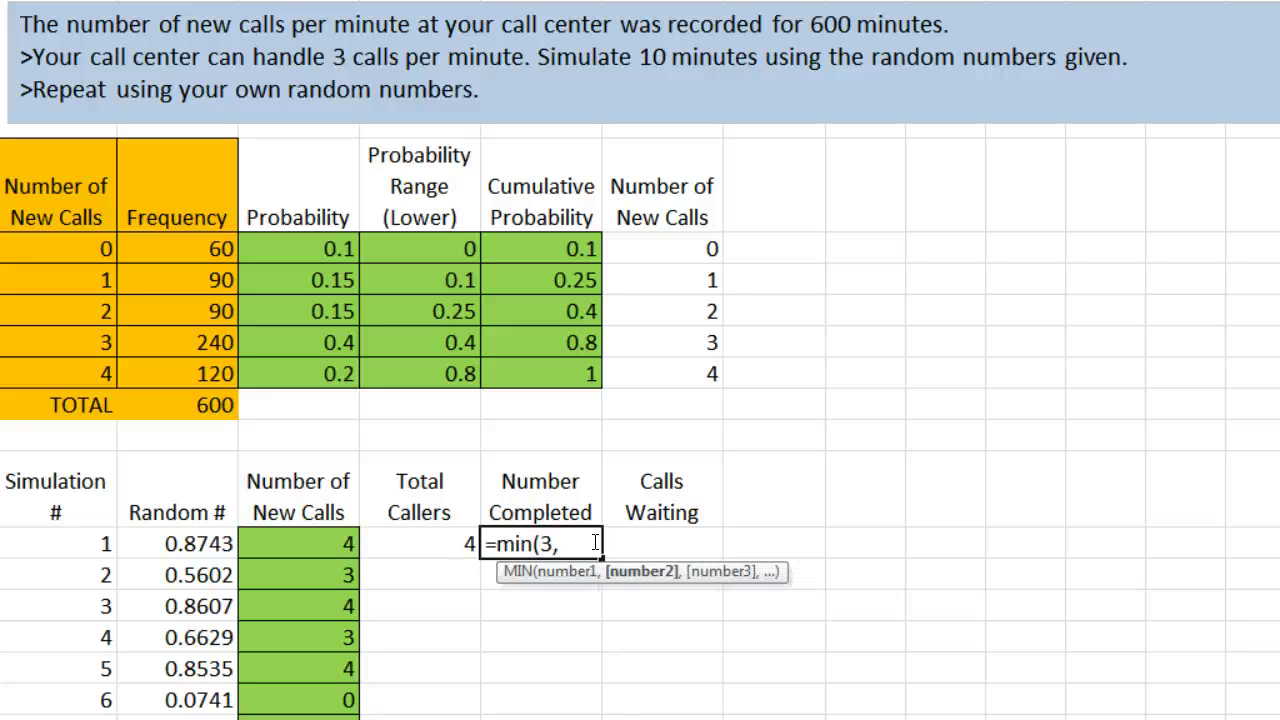
click(433, 543)
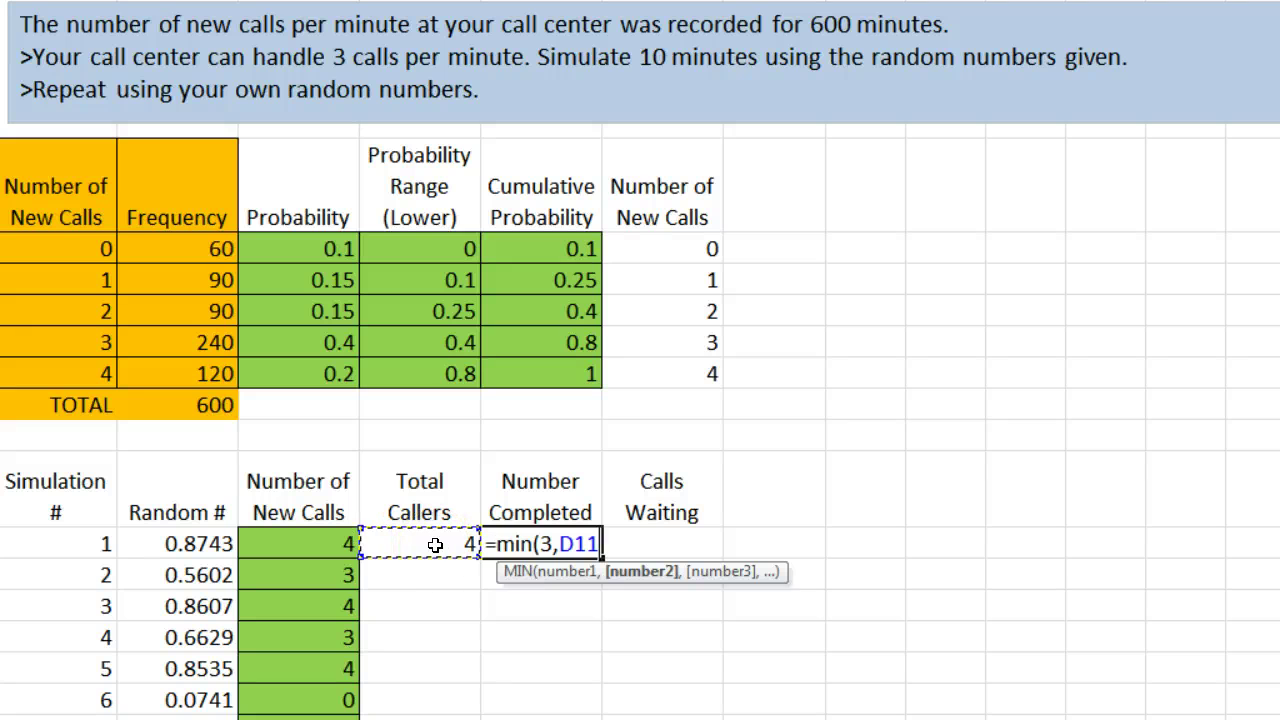
text())
key(Return)
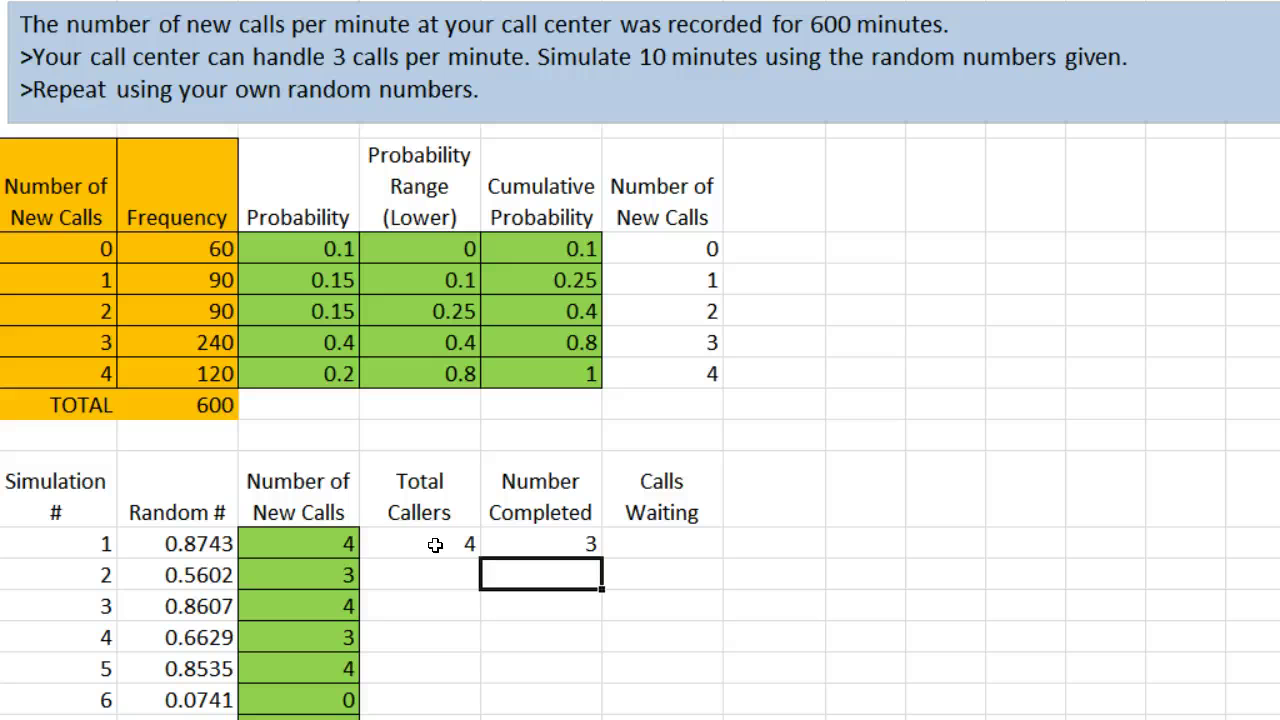
- Enter =D11-E11 as the Calls Waiting for simulation 1, subtracting completed calls from total callers
click(433, 543)
click(540, 541)
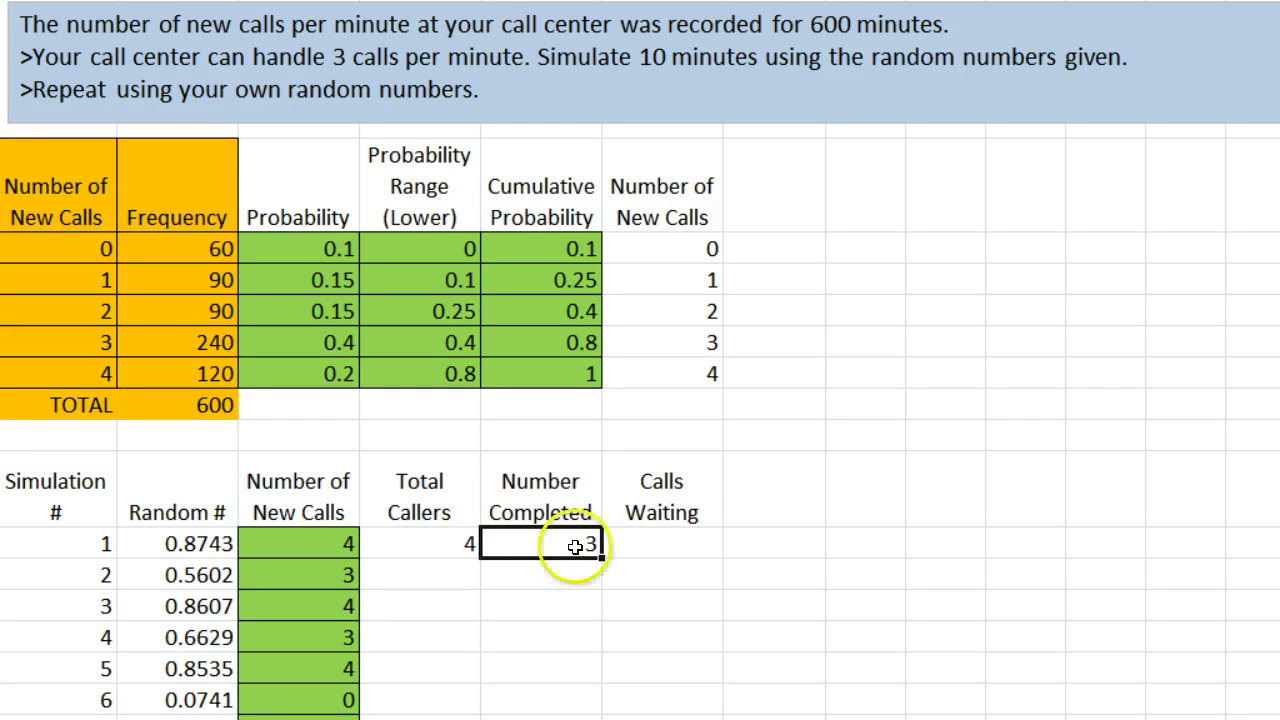
click(645, 543)
text(=)
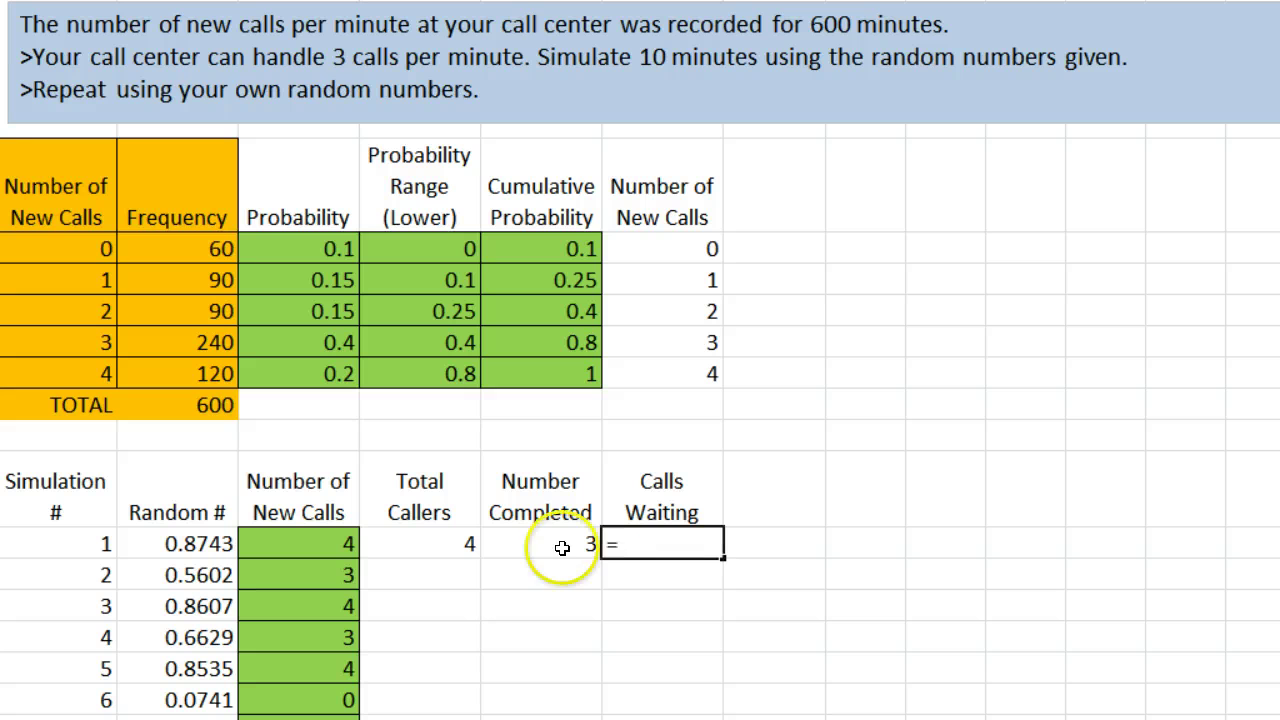
click(452, 541)
text(-)
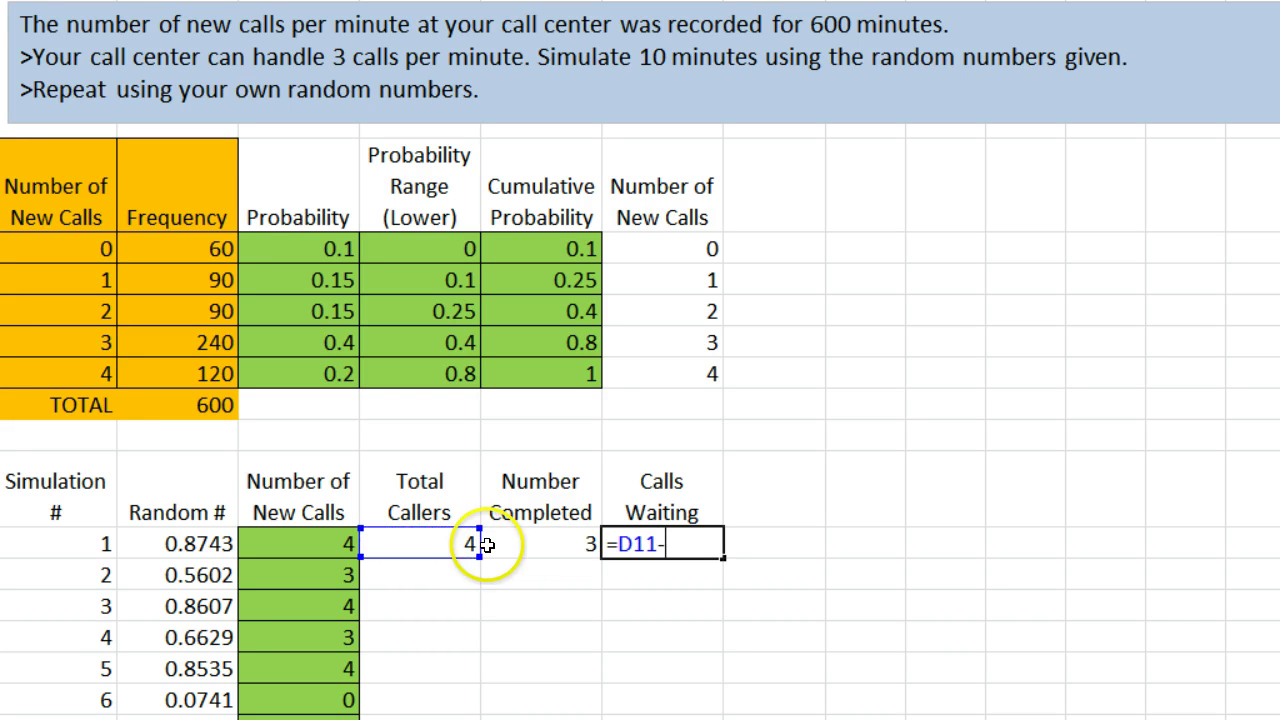
click(516, 545)
key(Return)
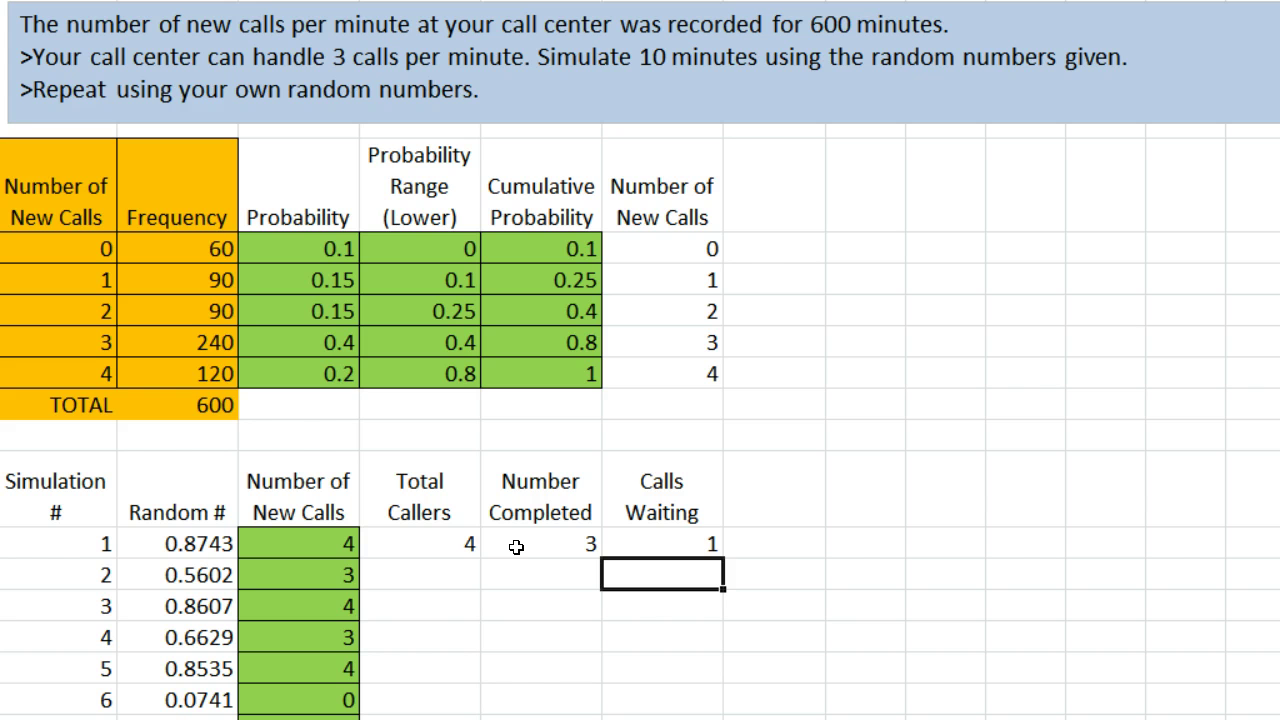
- Enter =F11+C12 as simulation 2's Total Callers and fill the formula down the rest of that column
click(420, 575)
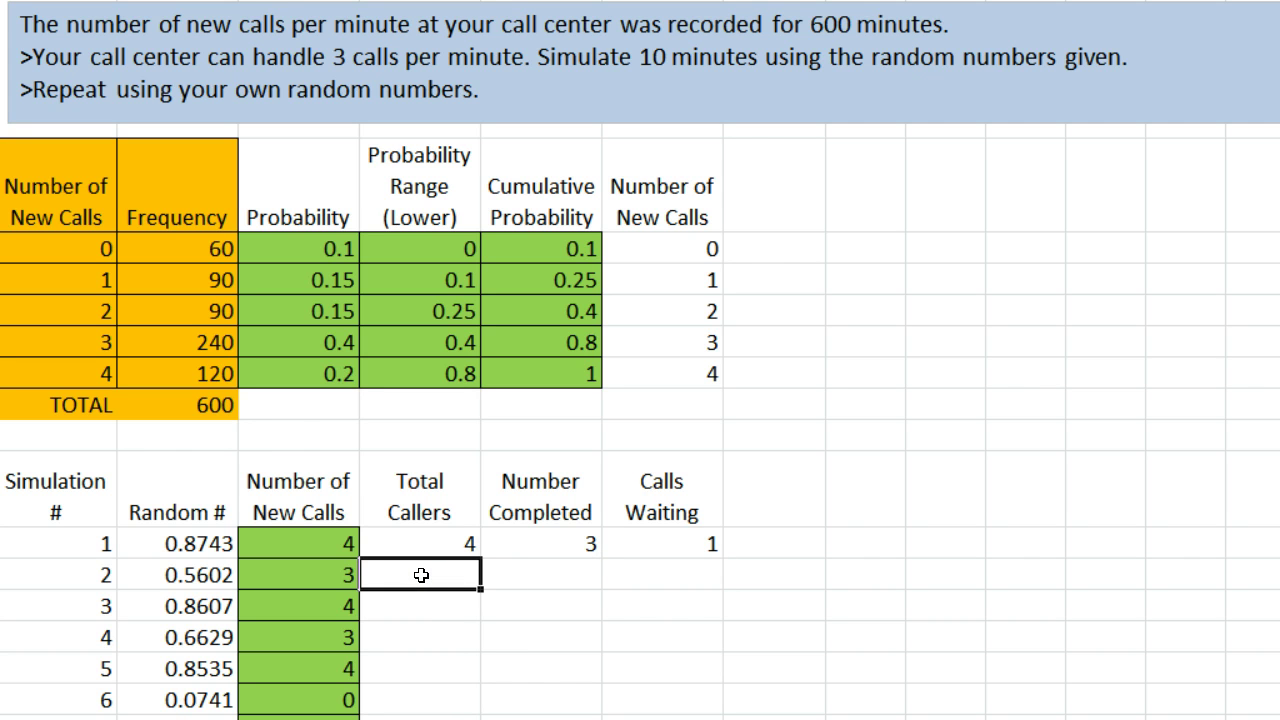
click(661, 543)
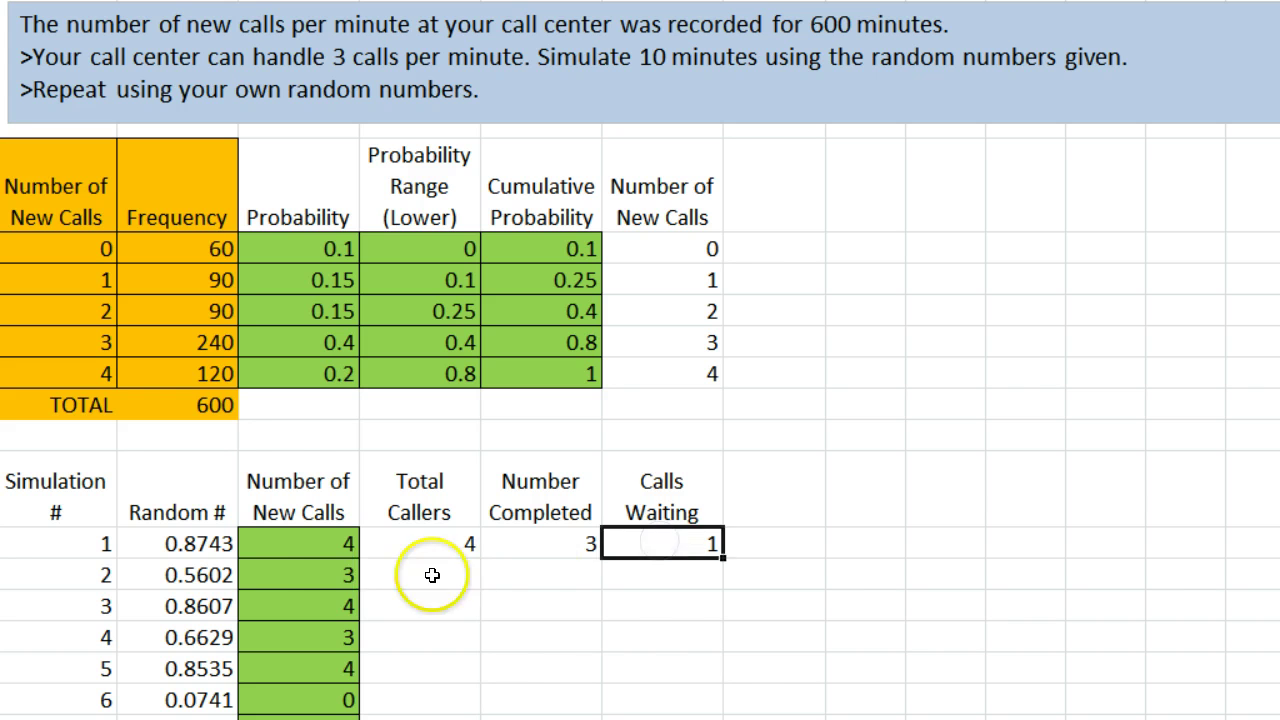
click(315, 581)
click(412, 576)
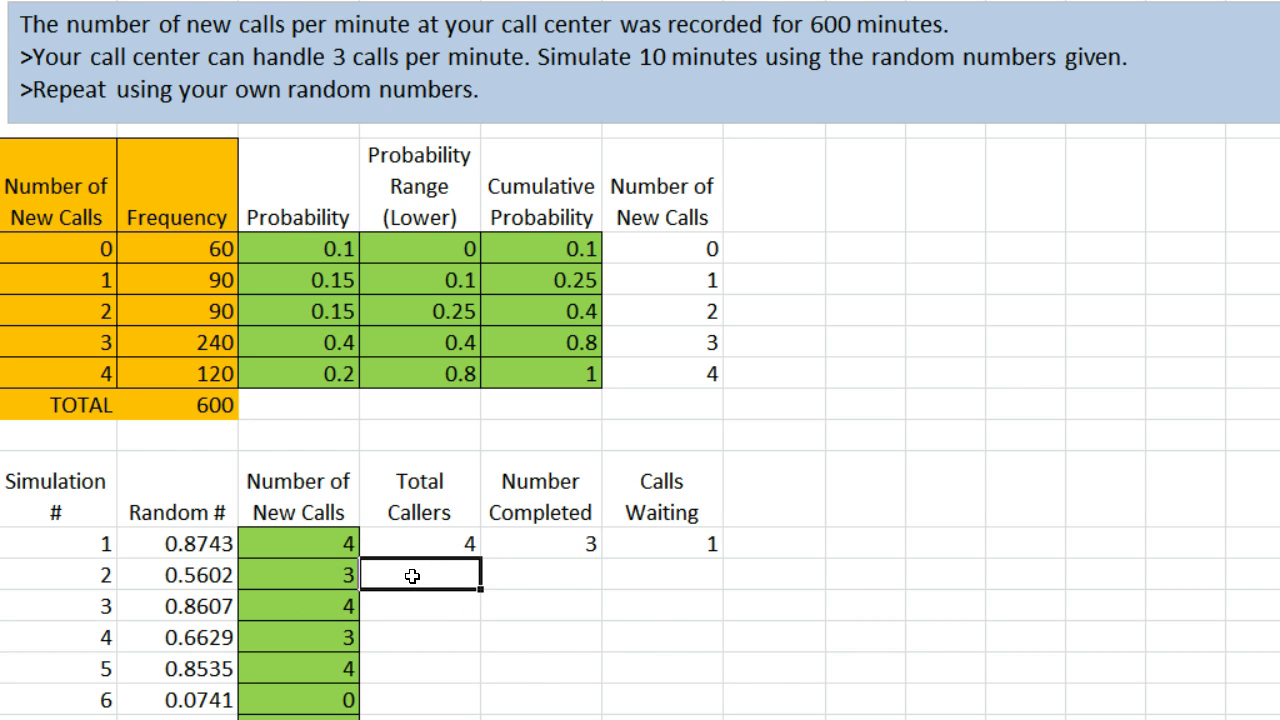
text(=)
click(640, 535)
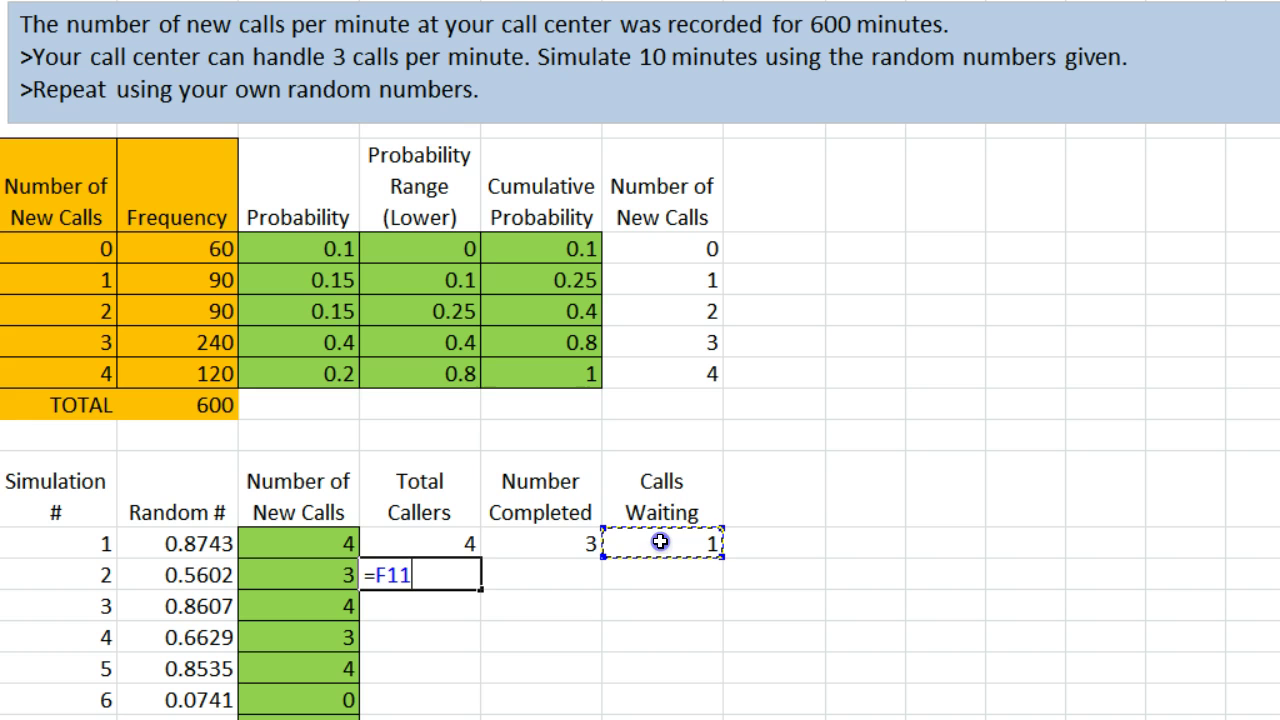
text(+)
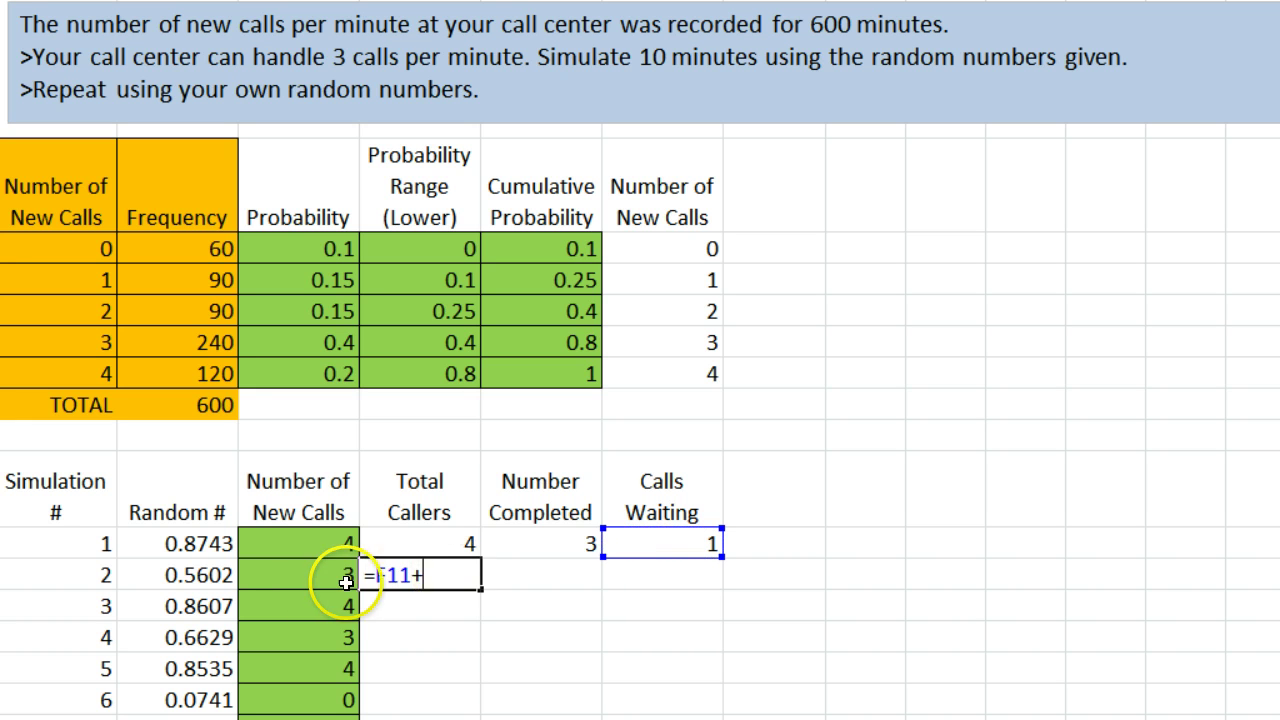
click(286, 576)
key(Return)
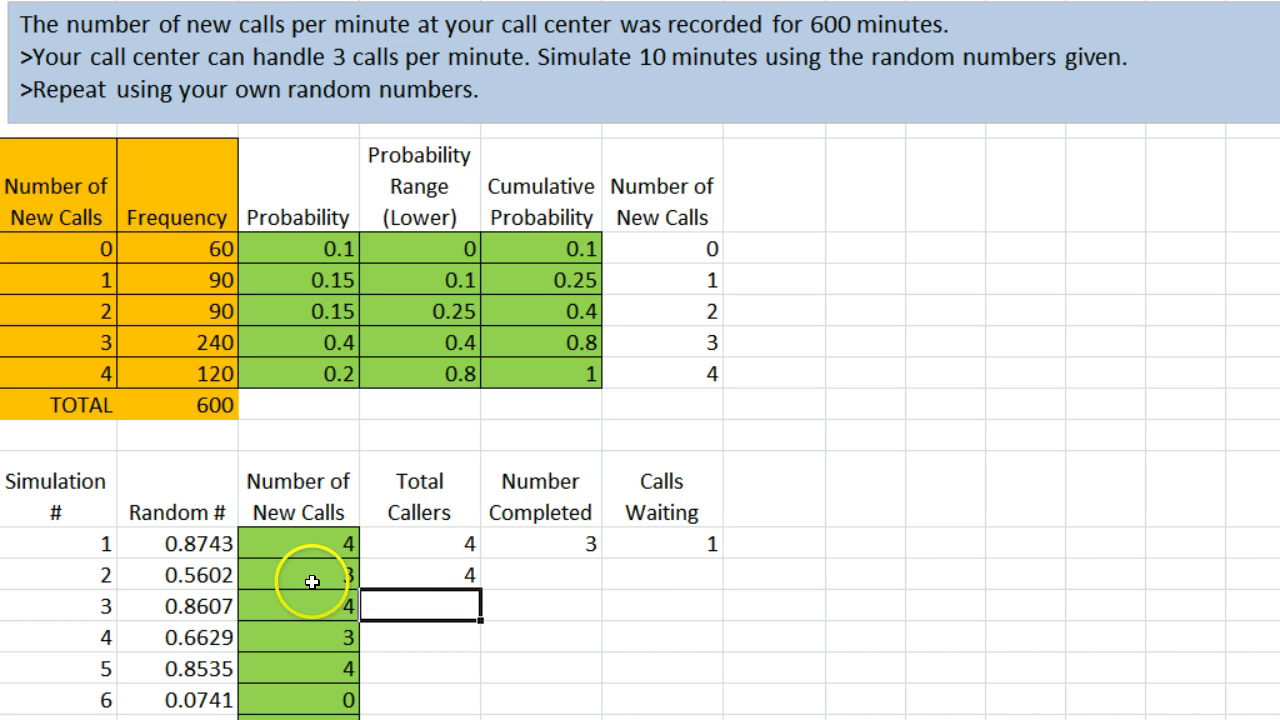
click(412, 576)
drag(481, 589, 470, 719)
- Enter =MIN(3,D12) as simulation 2's Number Completed and fill the formula down the remaining simulations
click(533, 585)
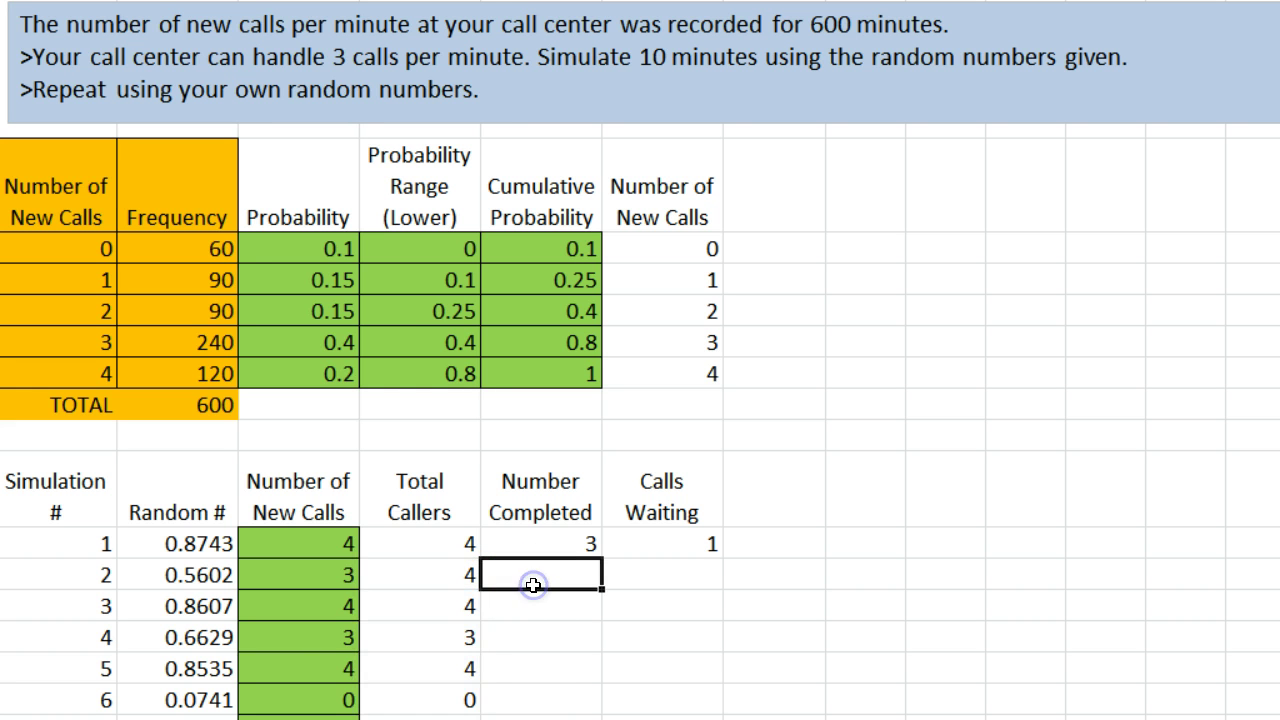
click(560, 545)
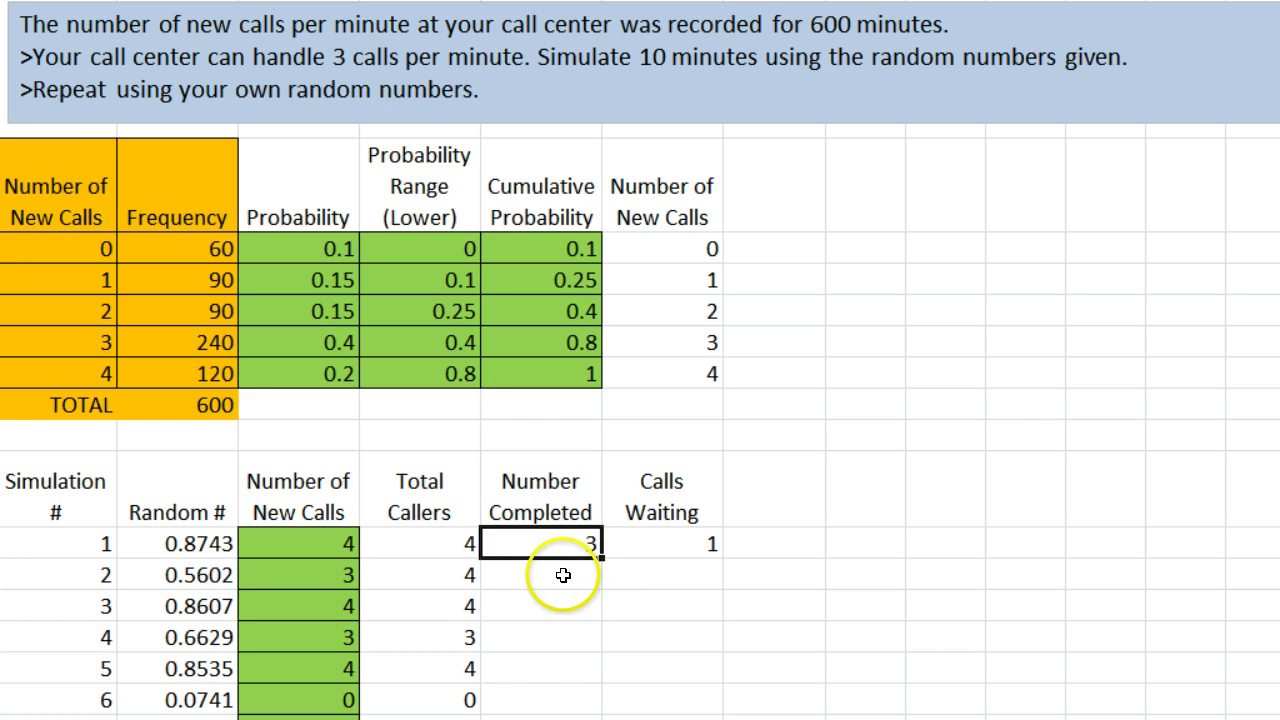
click(563, 575)
text(=)
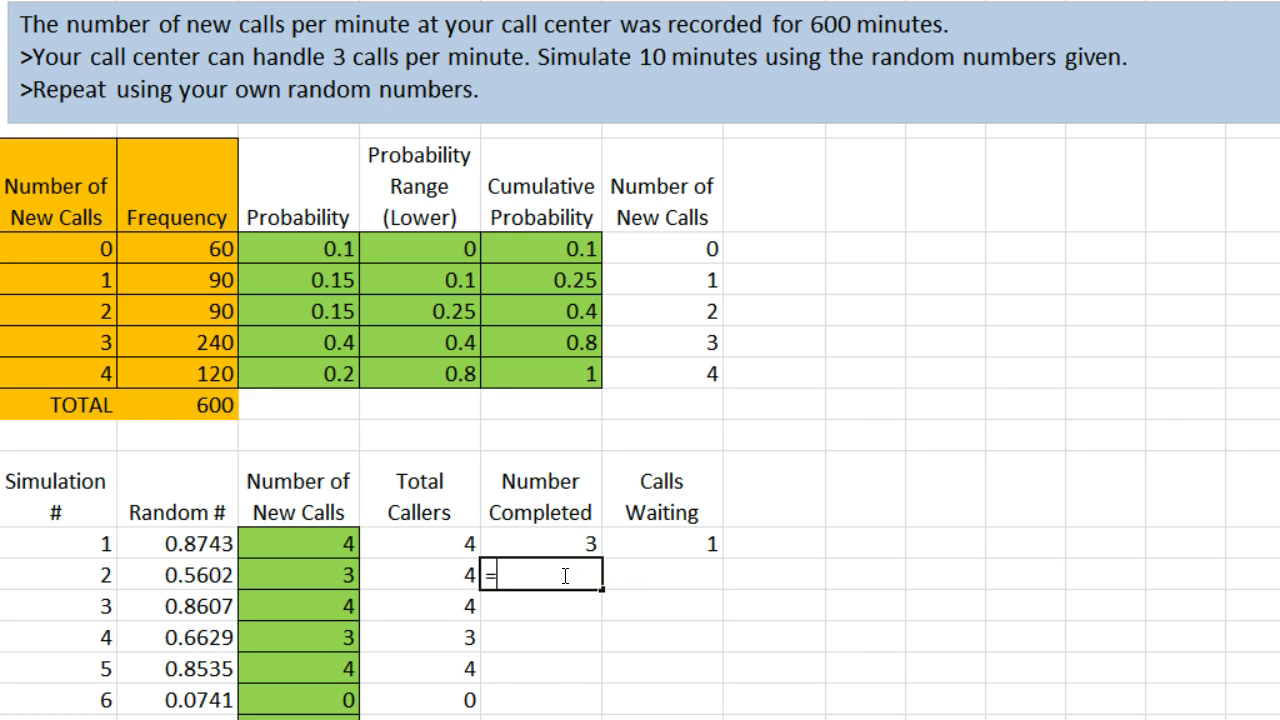
text(min(3)
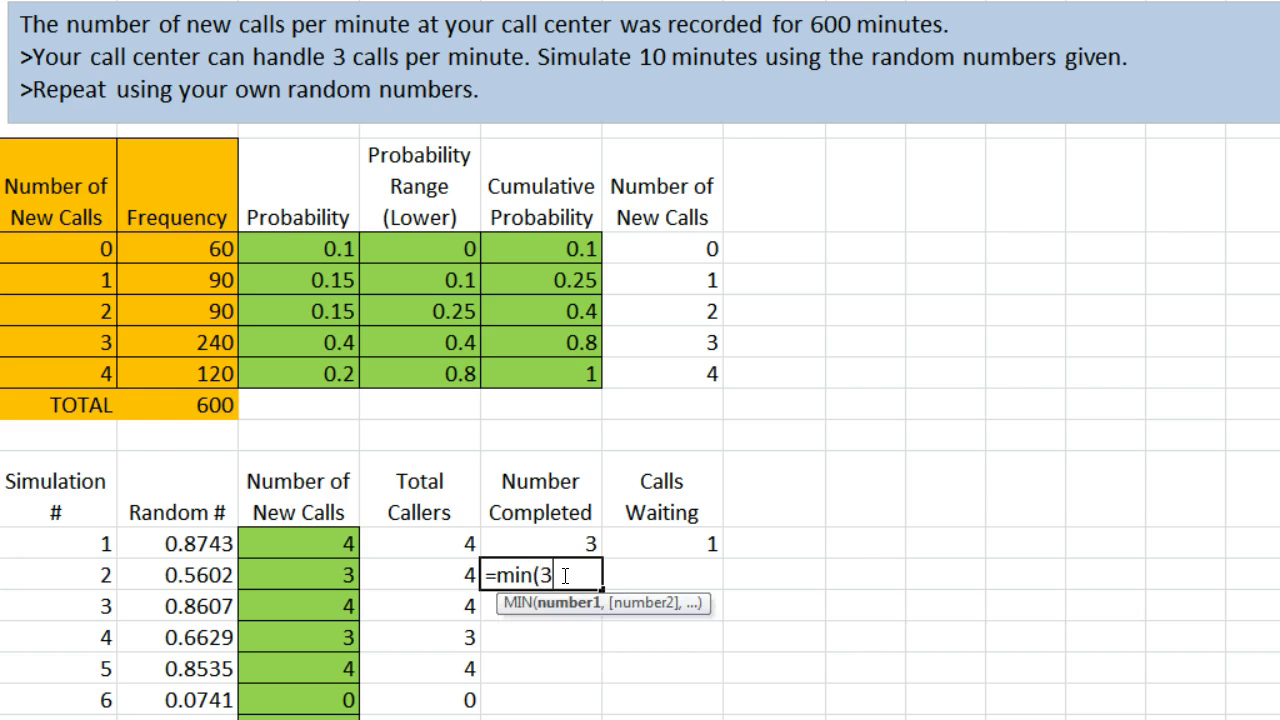
text(,)
click(456, 573)
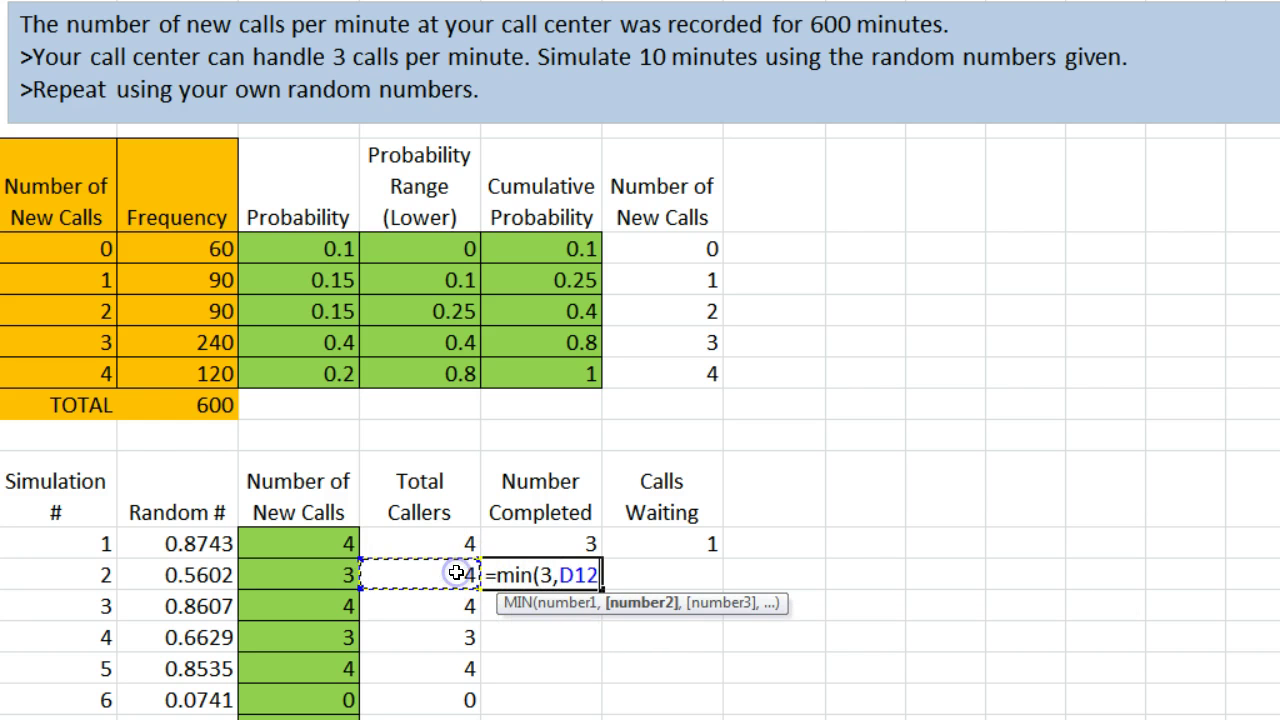
text())
key(Tab)
click(510, 576)
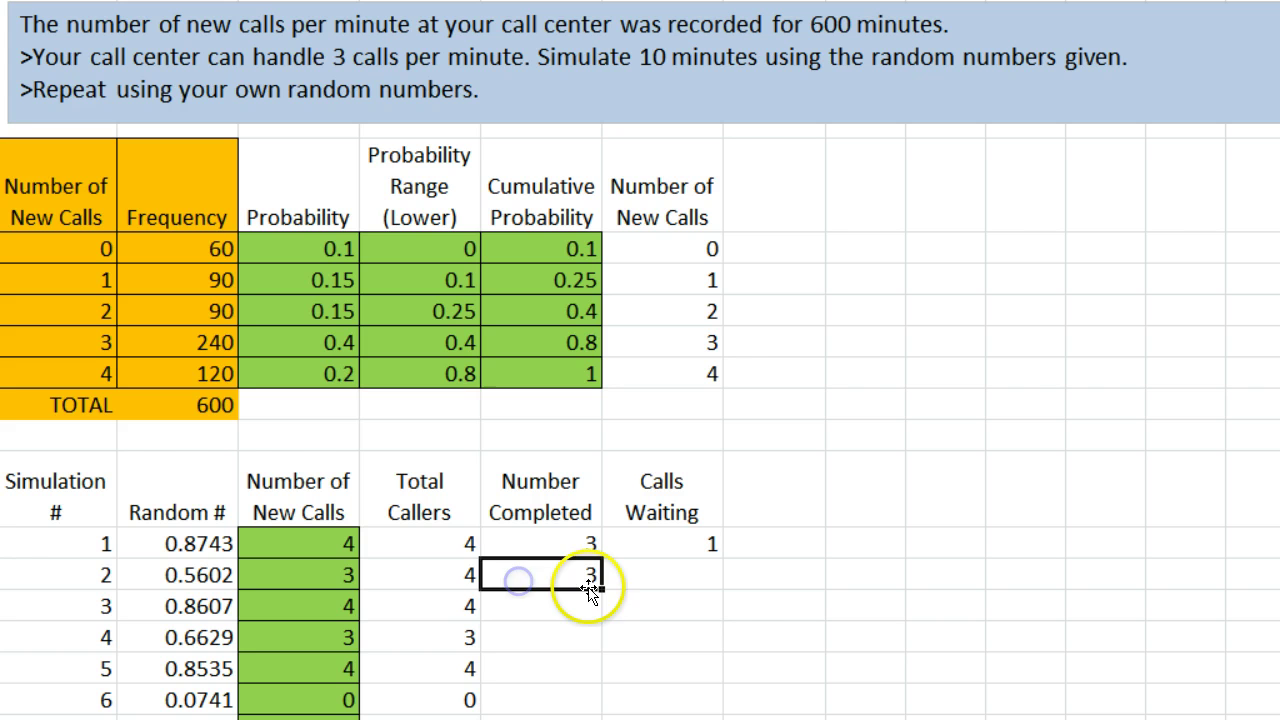
drag(598, 610, 600, 719)
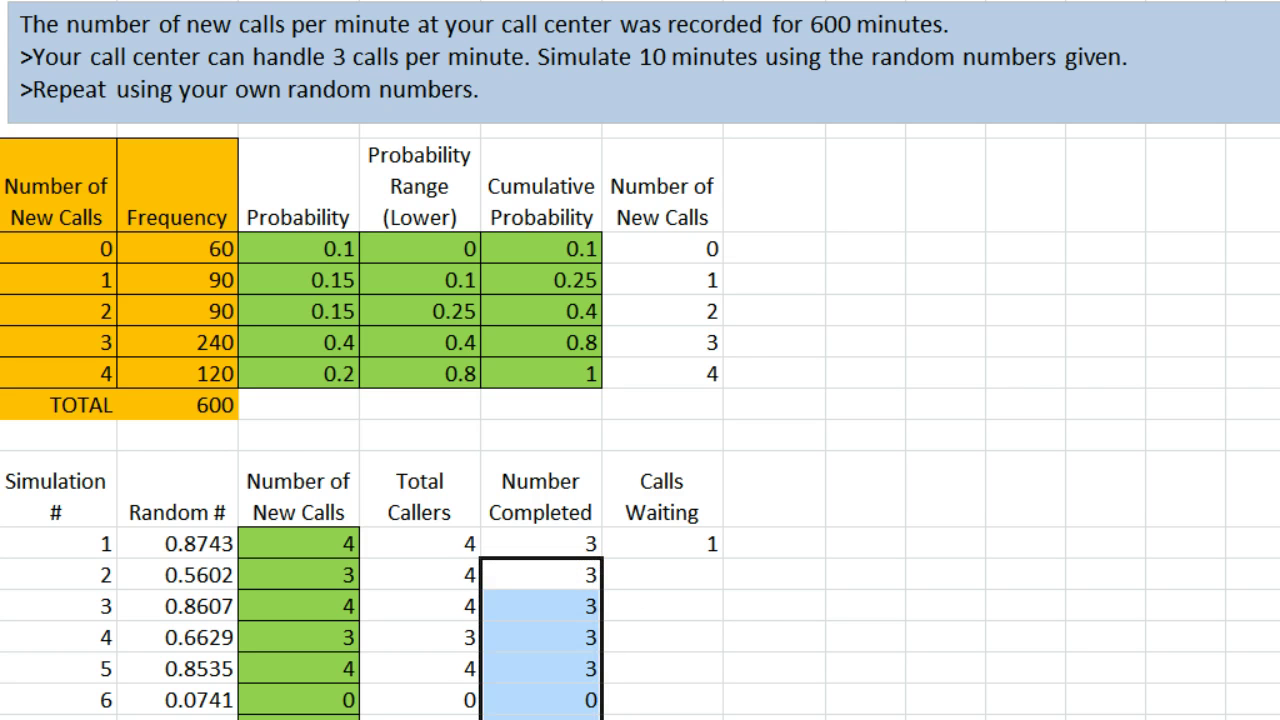
- Enter =D12-E12 as simulation 2's Calls Waiting and fill the formula down through simulation 10
click(660, 576)
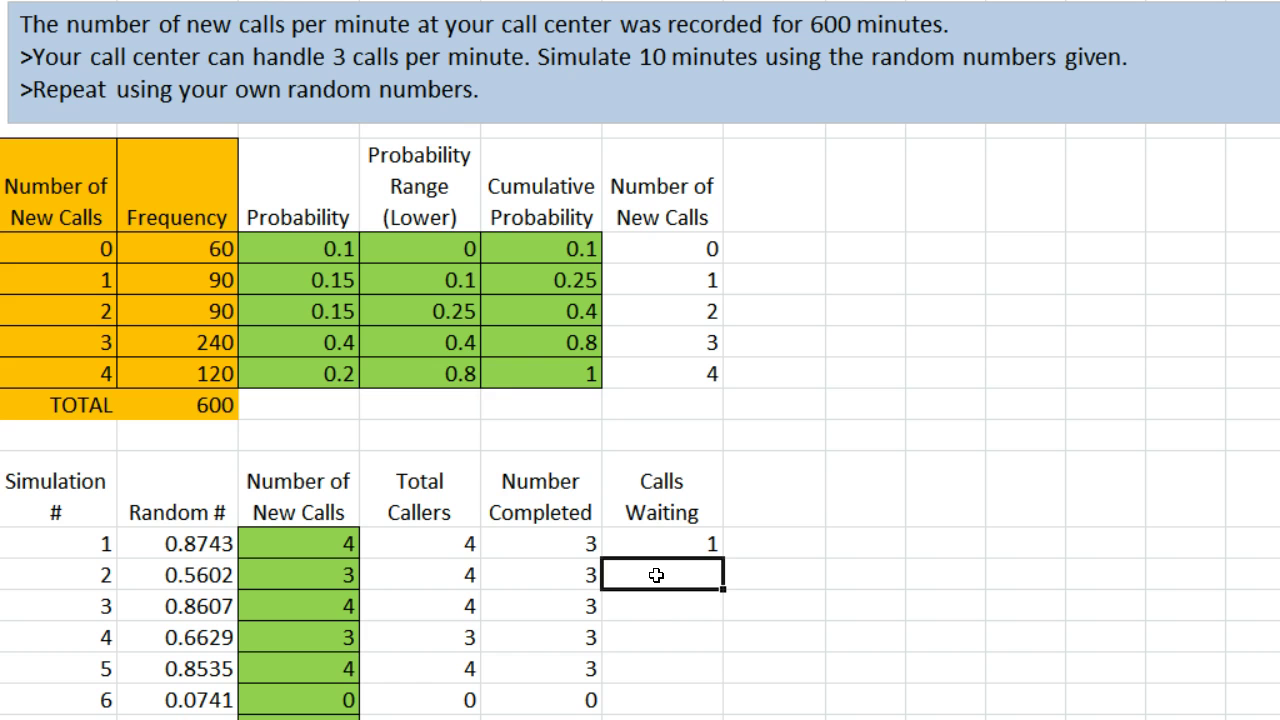
text(=)
click(446, 572)
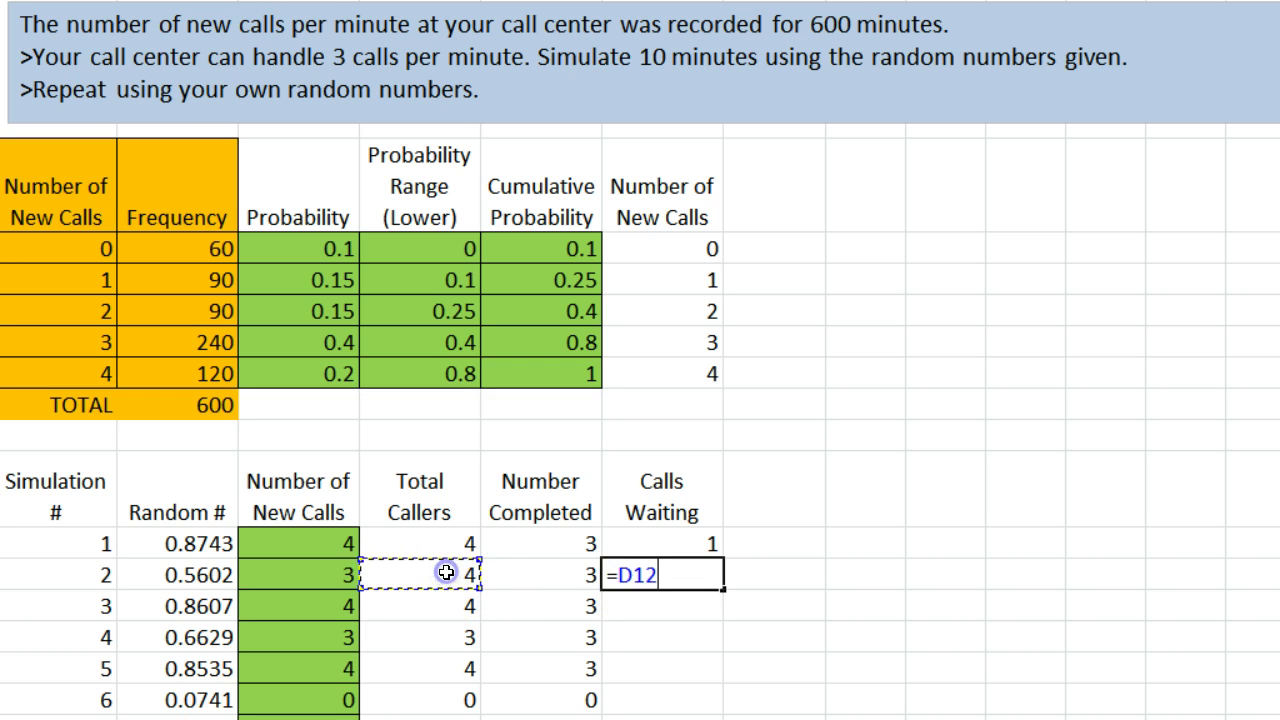
text(-)
click(520, 577)
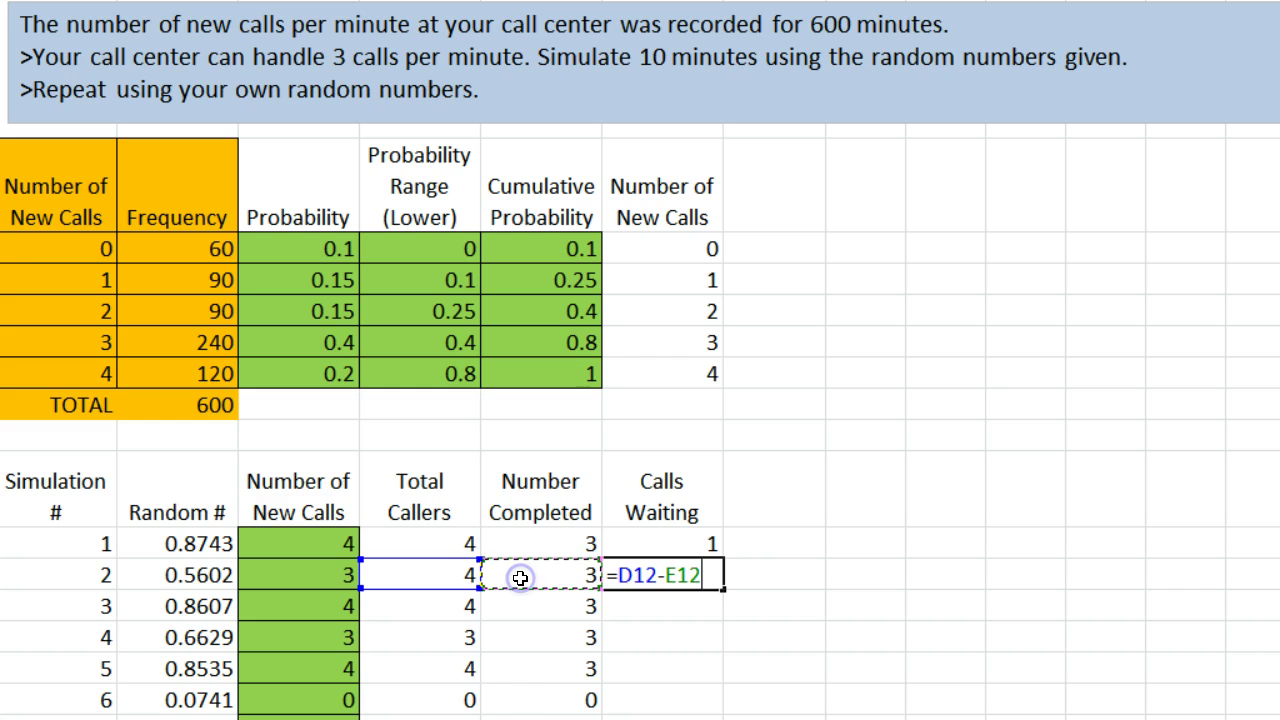
key(Return)
click(637, 573)
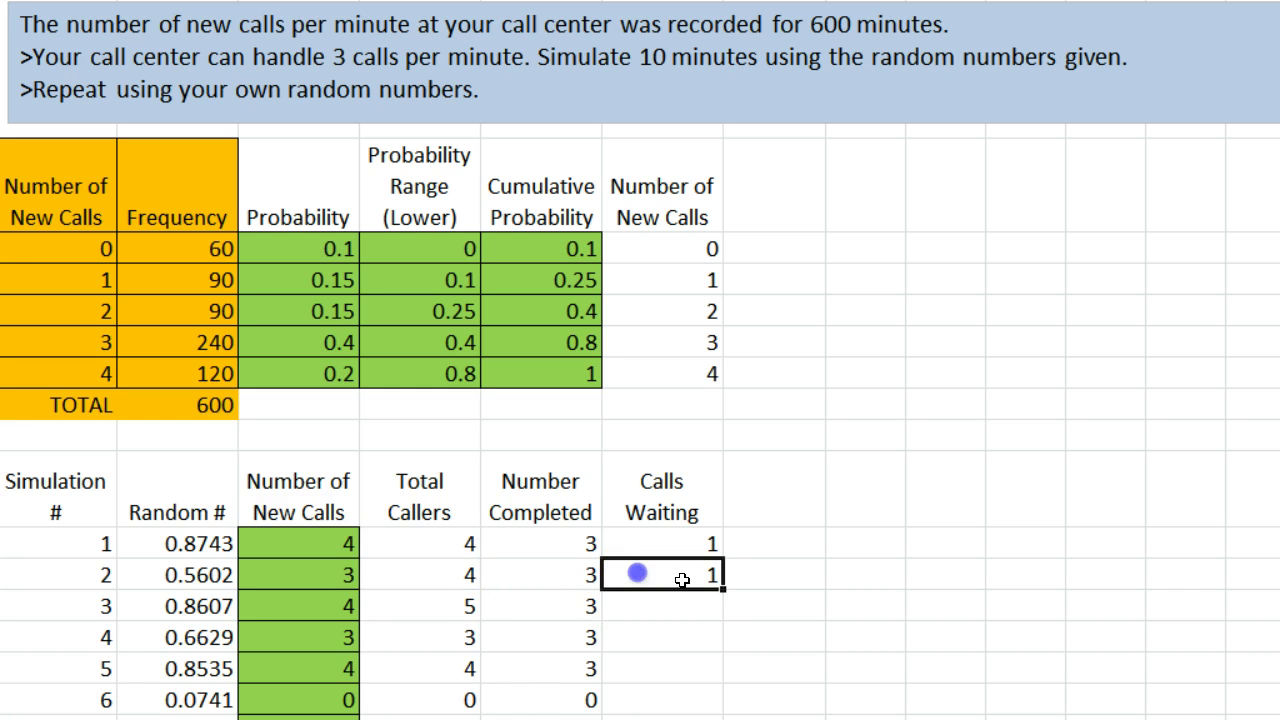
drag(722, 588, 722, 718)
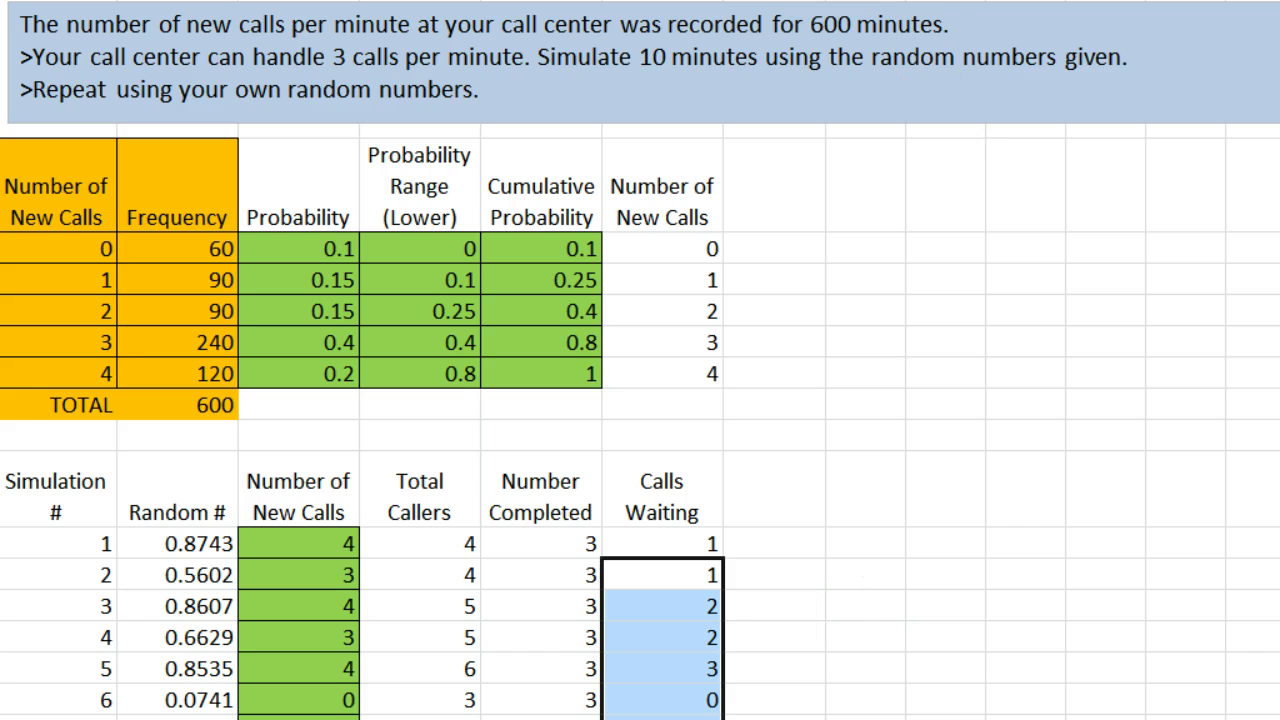
scroll(640, 400, down, 2)
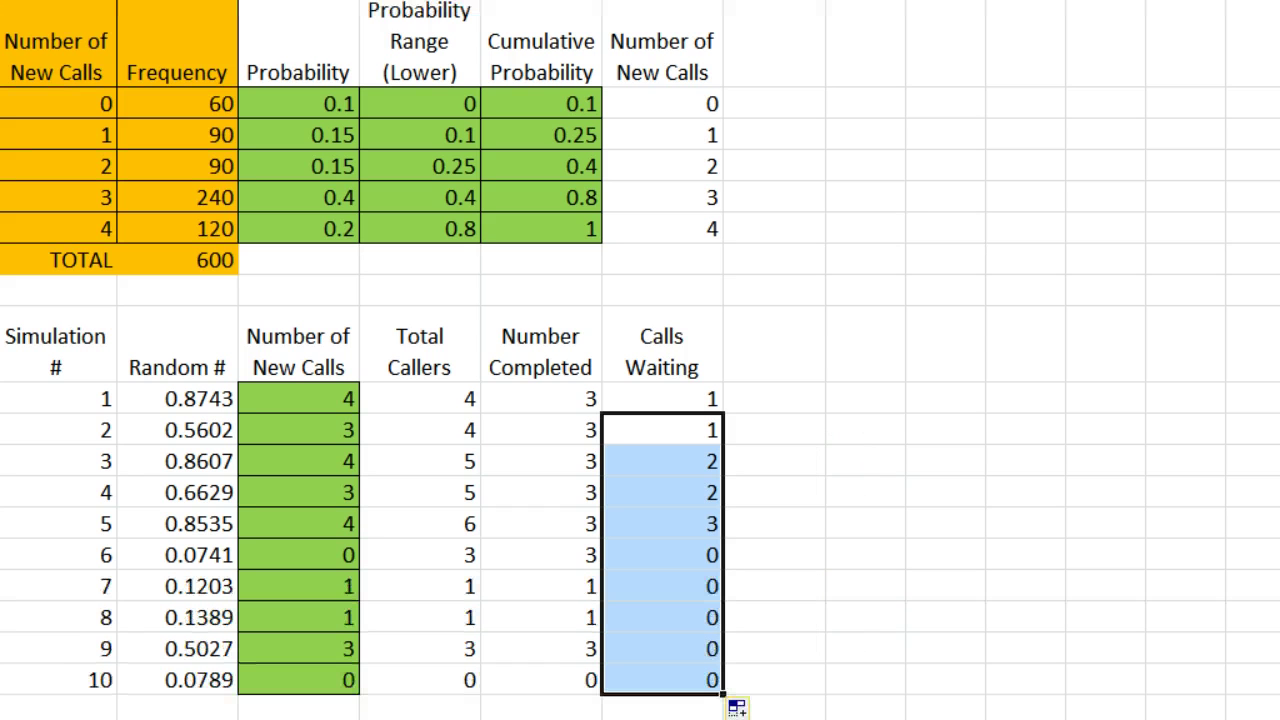
- Review the Number of New Calls results one by one from simulation 1 through simulation 10
click(301, 397)
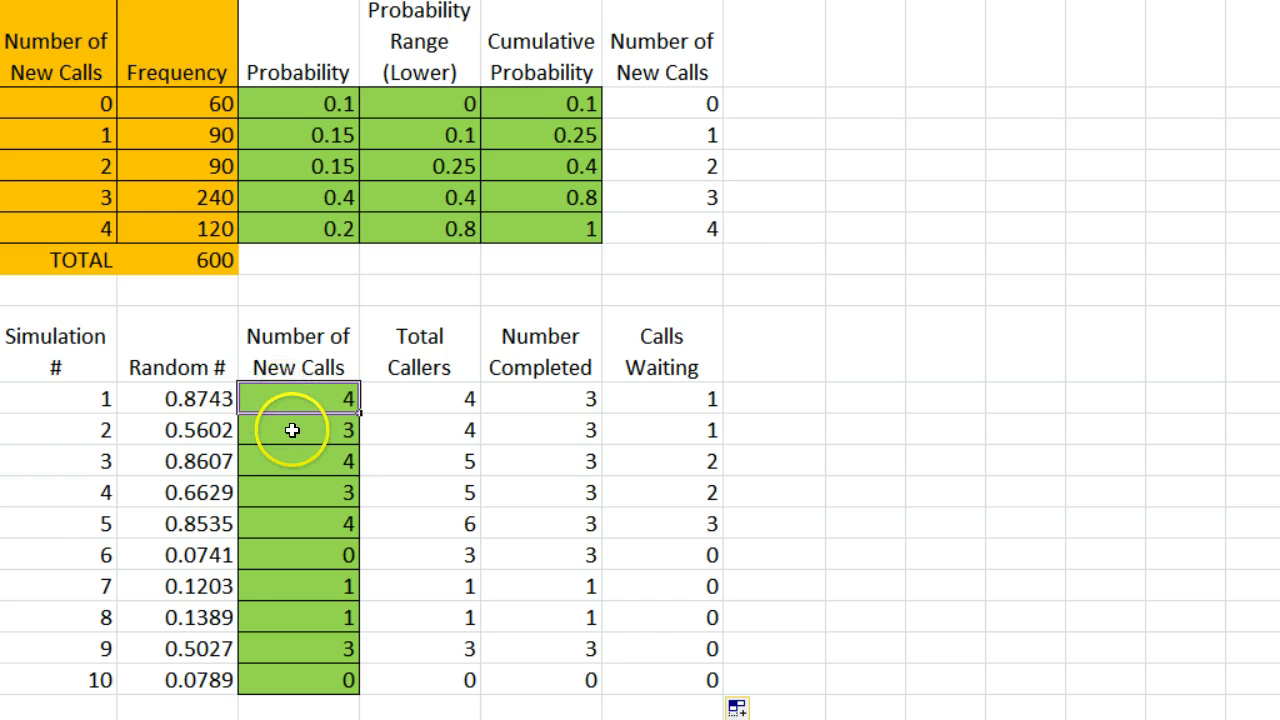
click(294, 429)
click(298, 464)
click(303, 514)
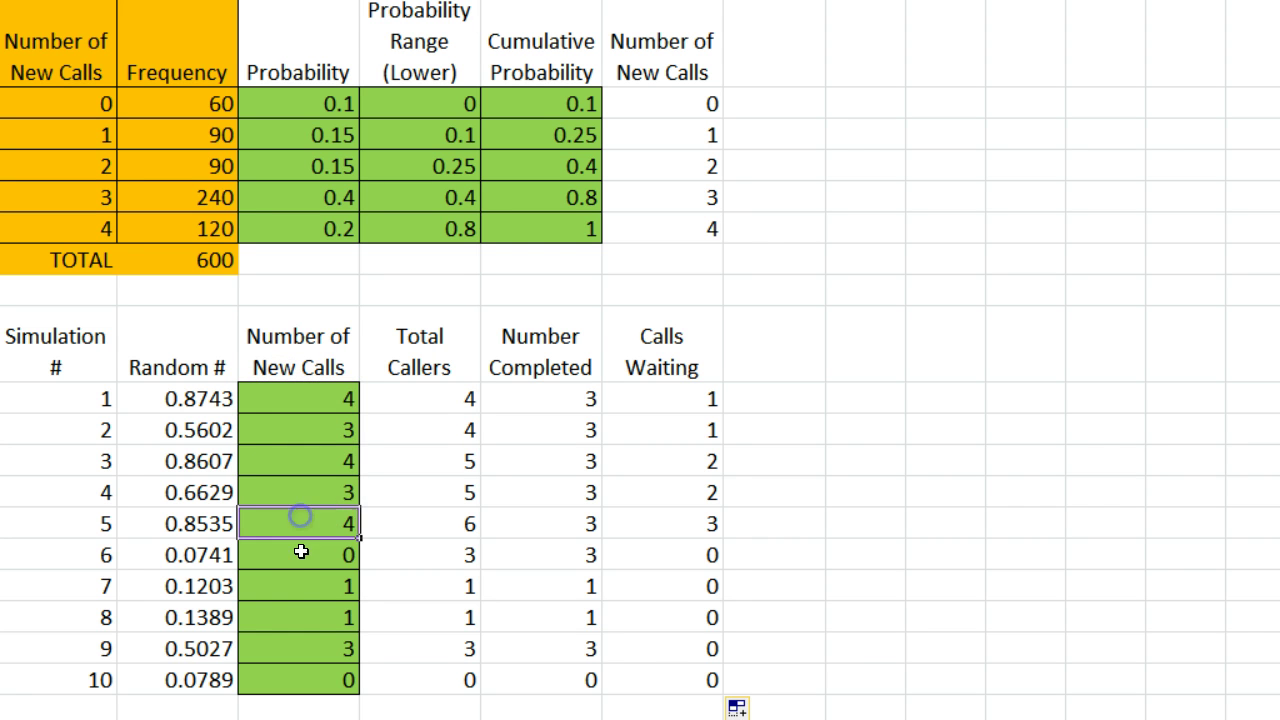
click(297, 554)
click(297, 586)
click(297, 615)
click(296, 653)
click(294, 683)
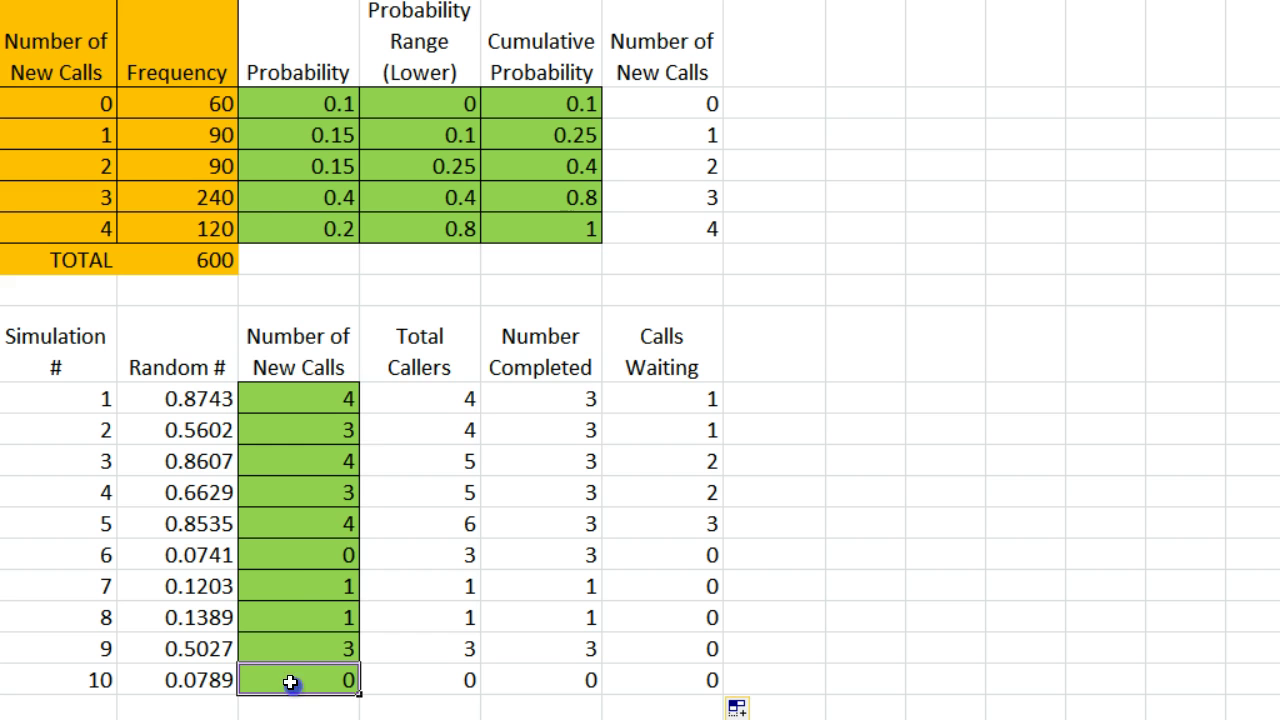
- Compare Total Callers, Number Completed and Calls Waiting for simulations 1 and 7, and check simulation 5's Calls Waiting
click(453, 401)
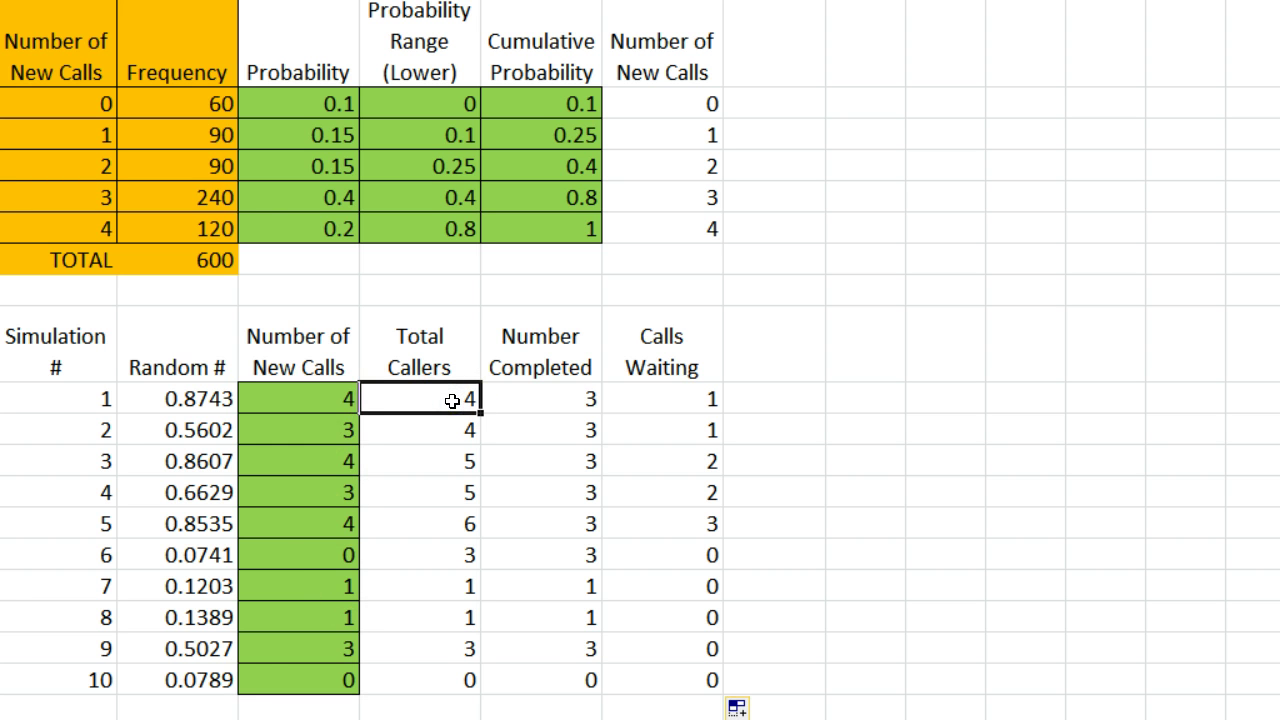
click(371, 394)
click(329, 400)
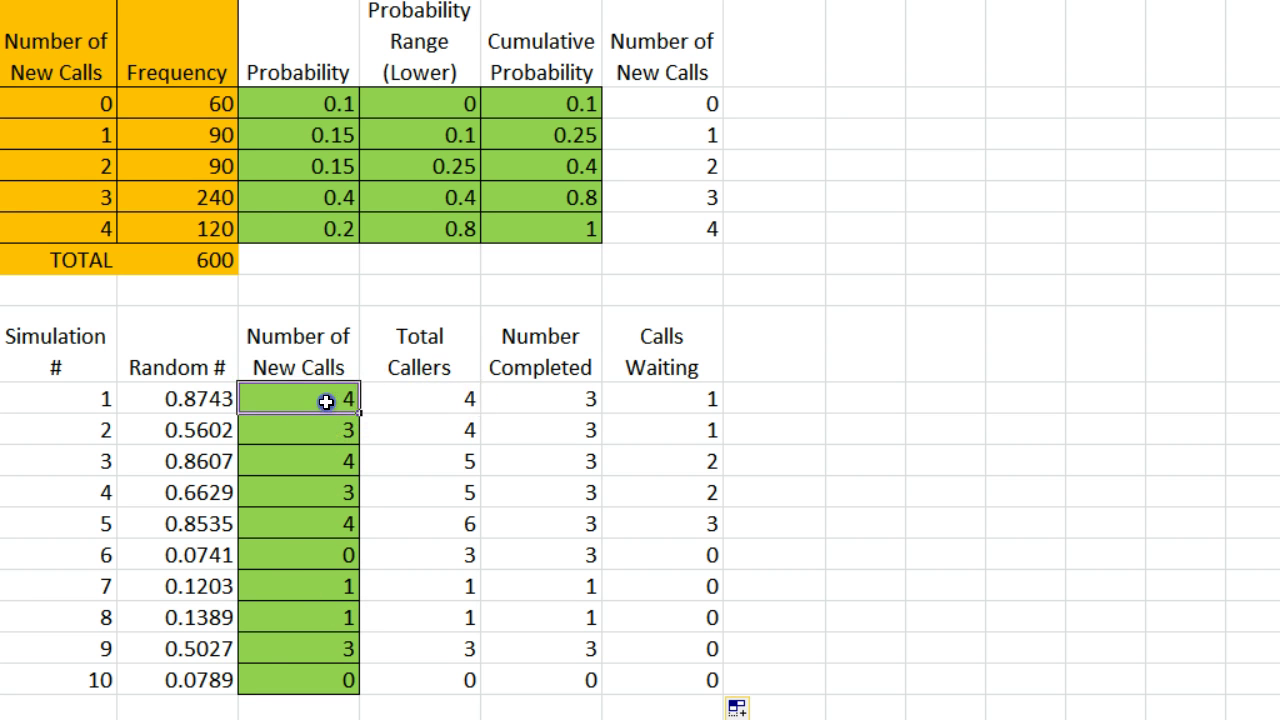
click(381, 398)
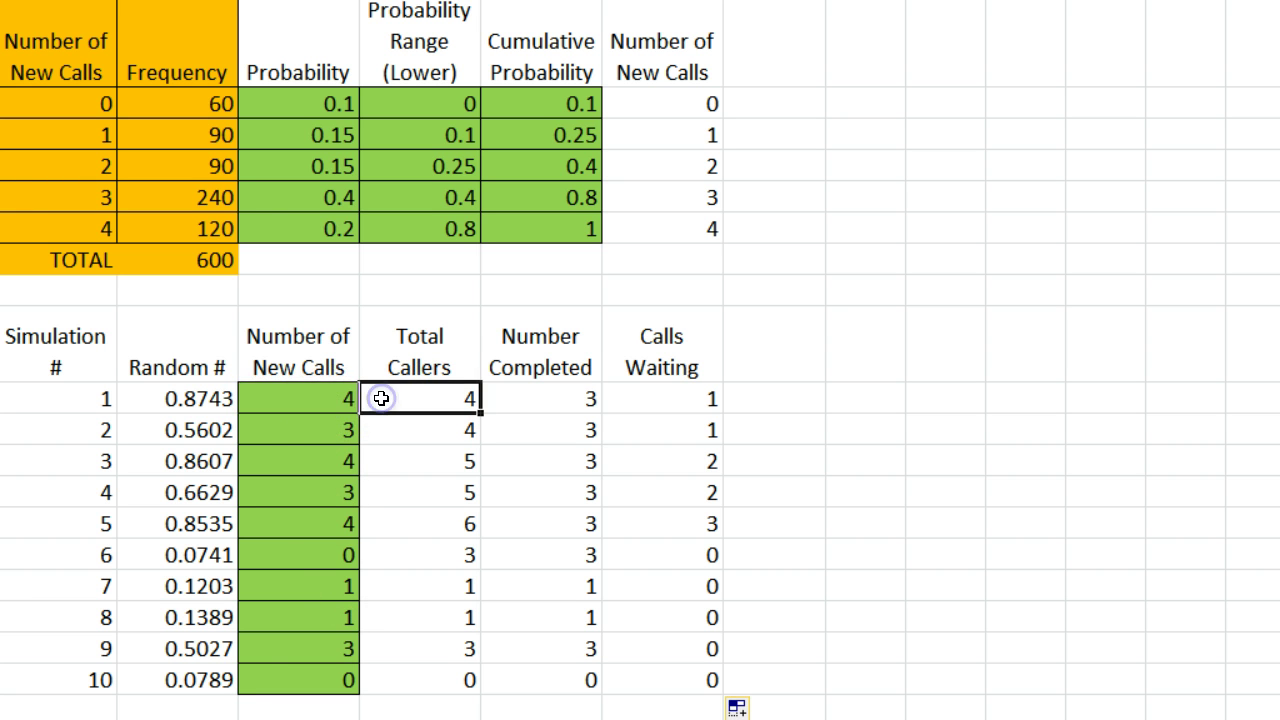
click(658, 398)
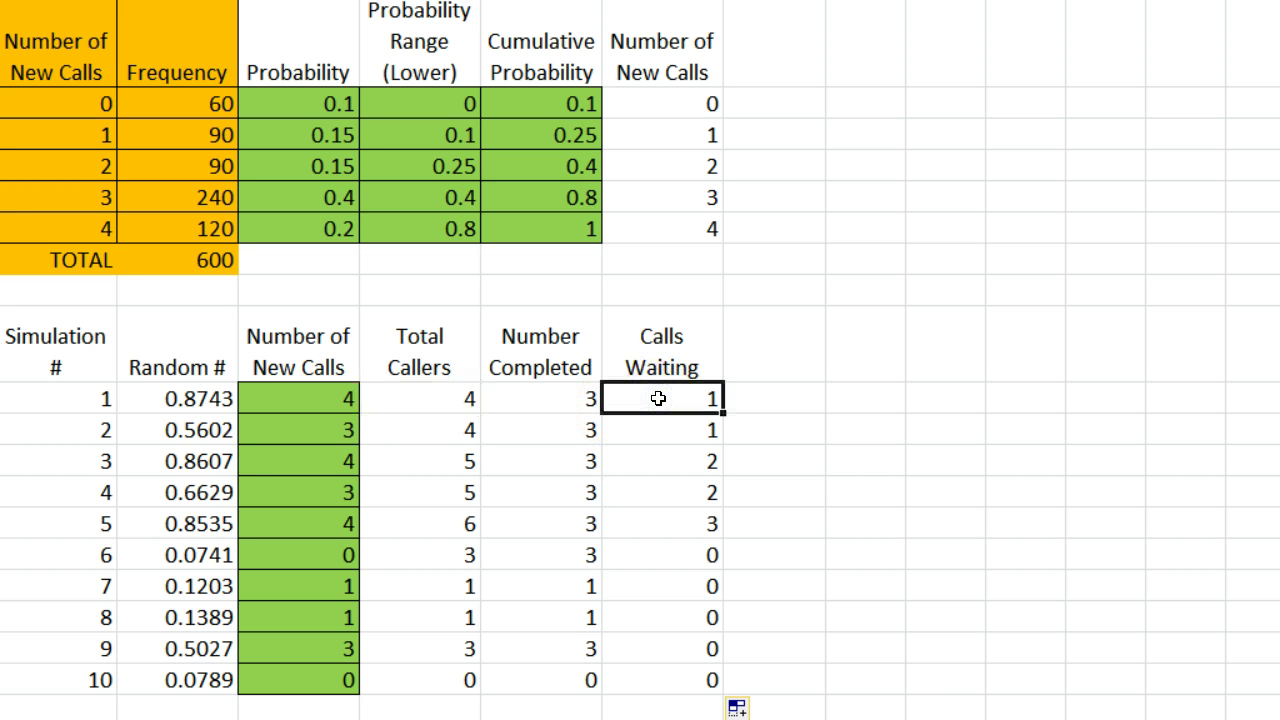
click(553, 400)
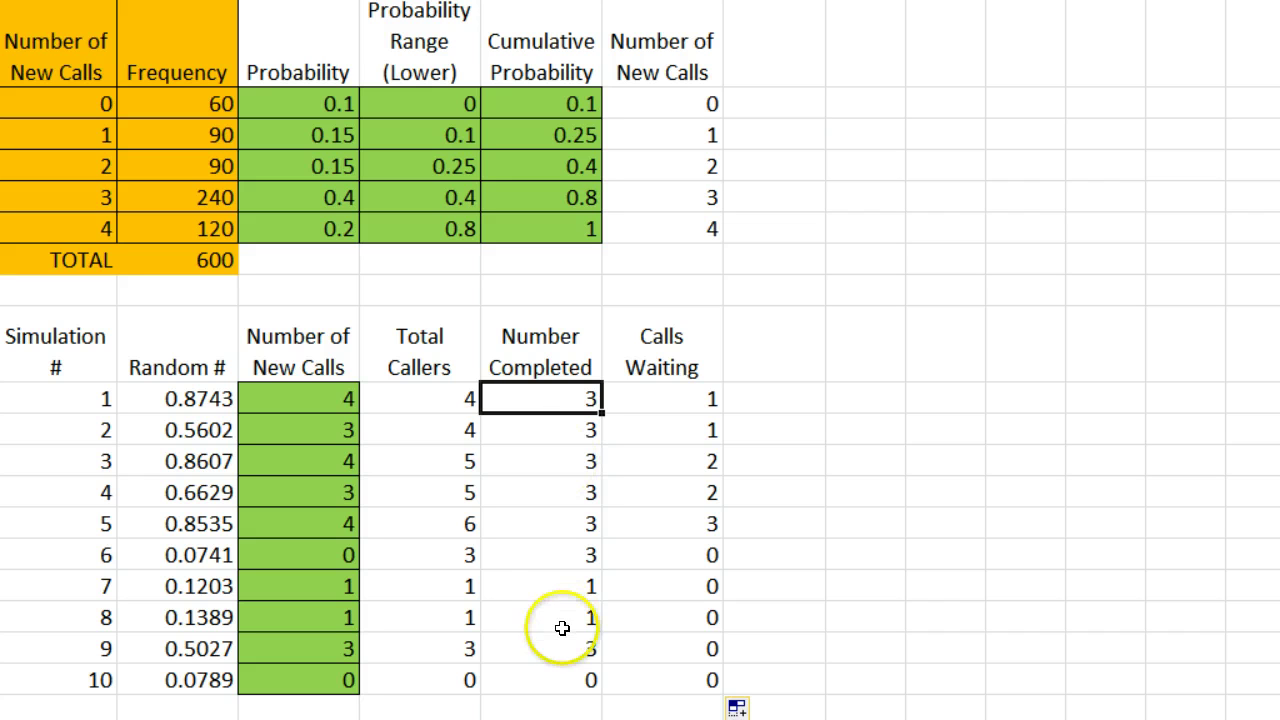
click(524, 582)
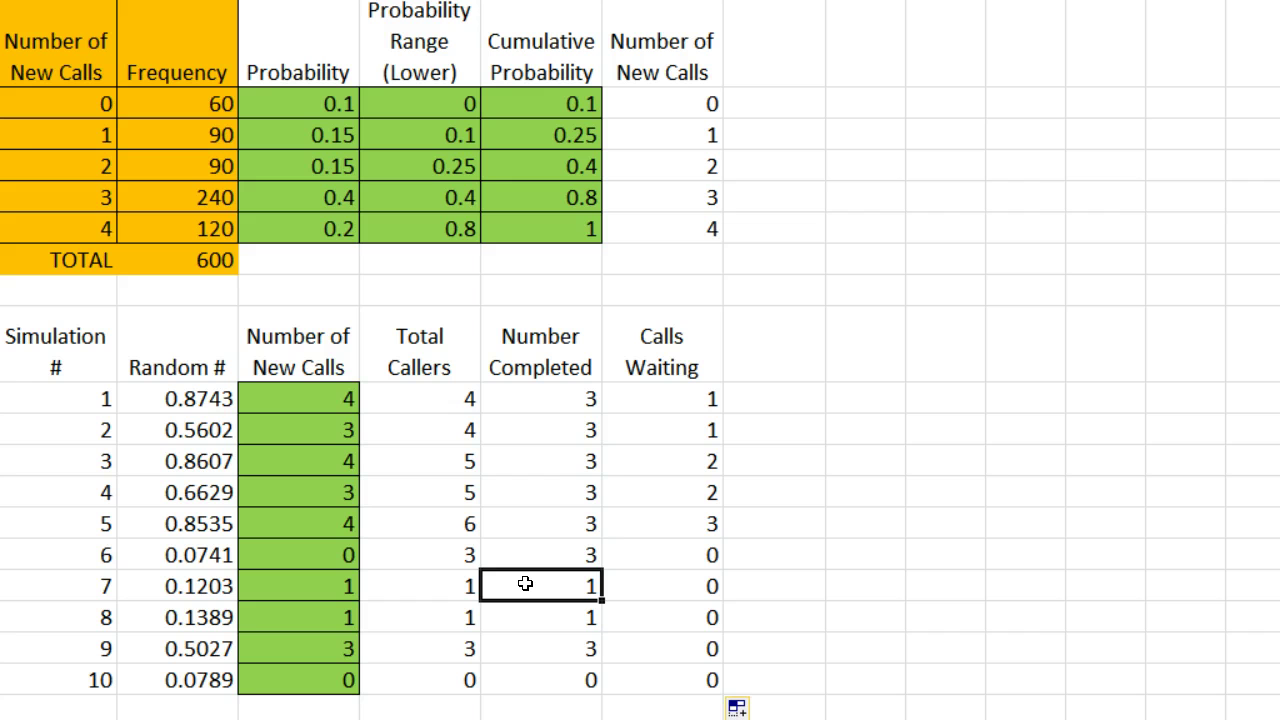
click(422, 584)
click(535, 585)
click(690, 522)
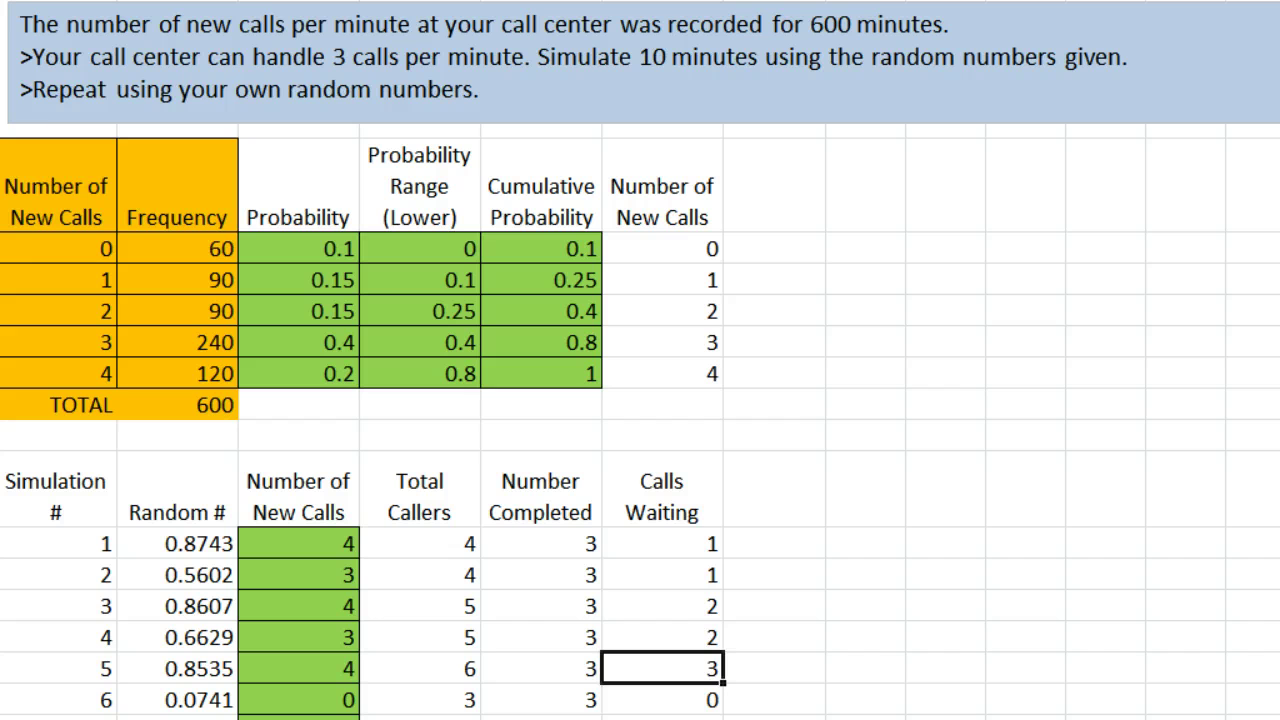
- Replace simulation 1's given random number with =RAND() and fill the formula down through simulation 10
drag(33, 89, 213, 92)
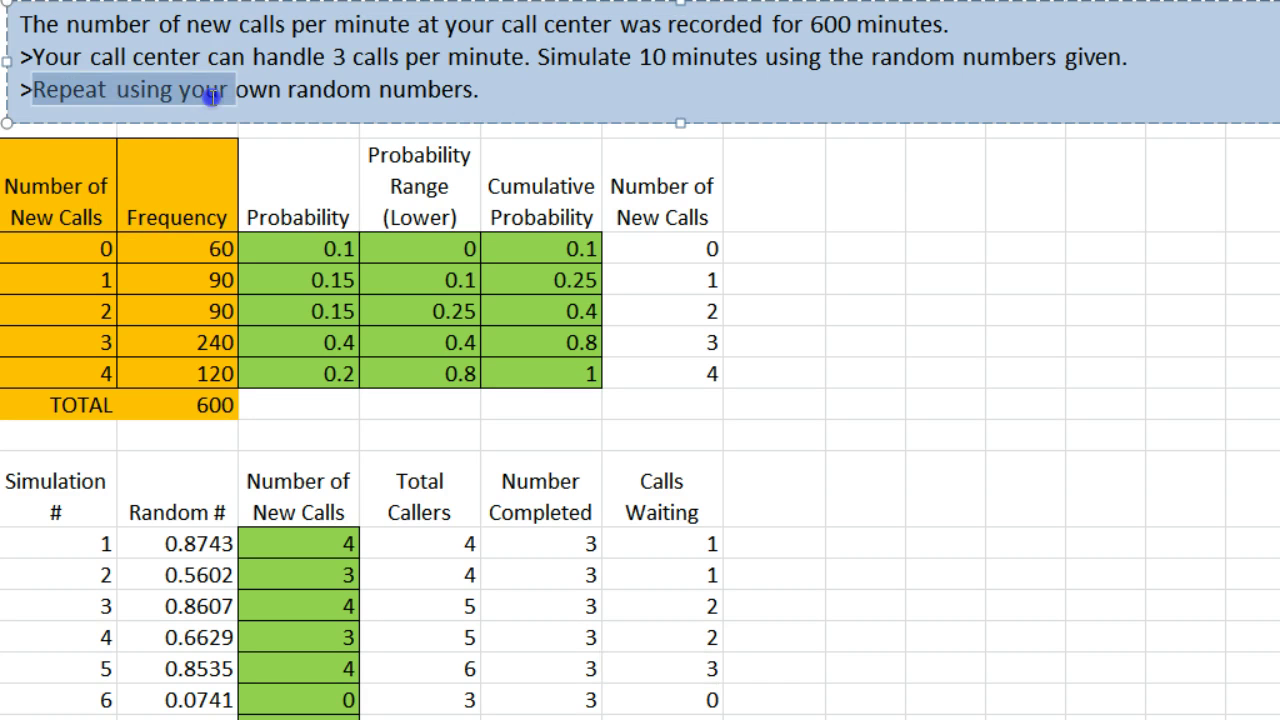
click(502, 89)
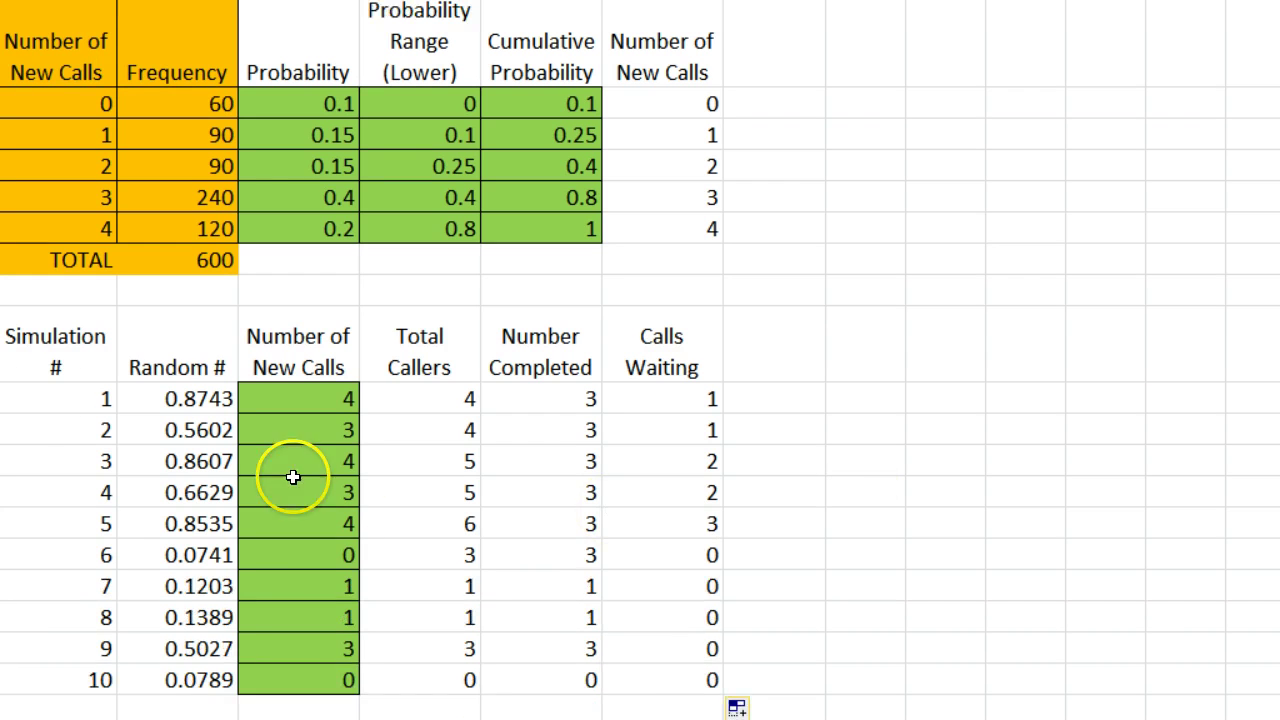
click(142, 542)
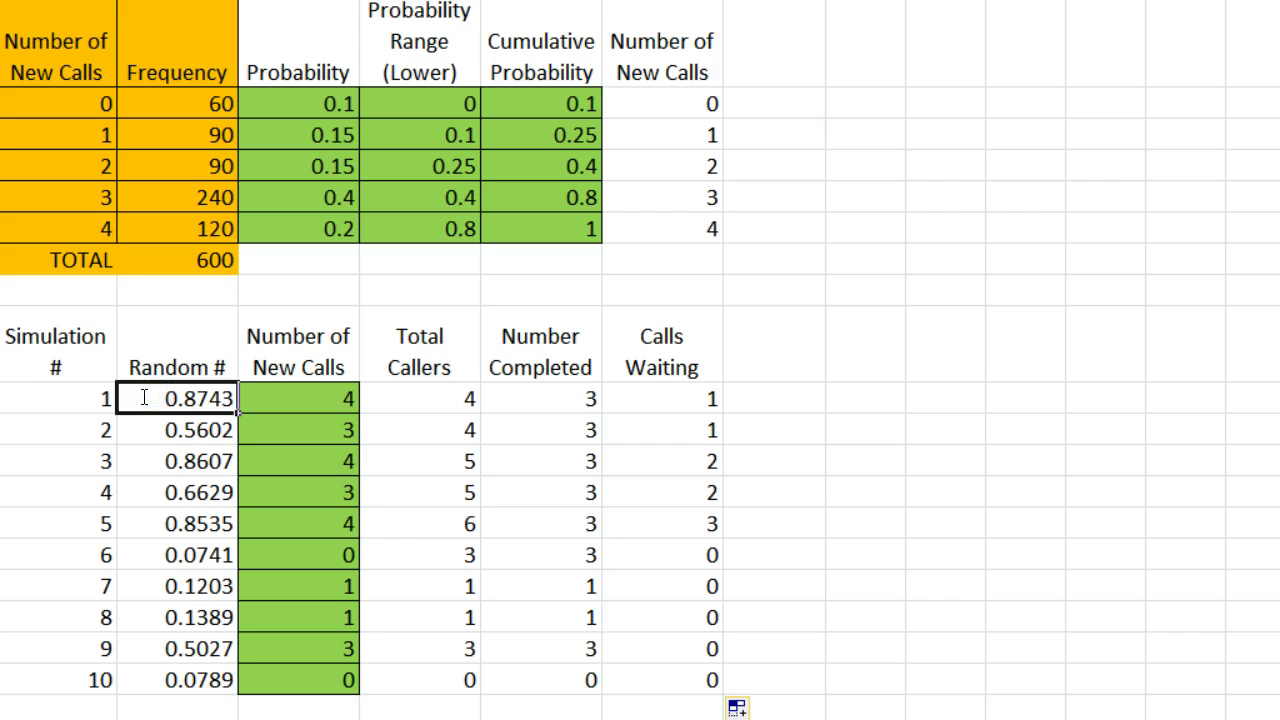
text(=rand)
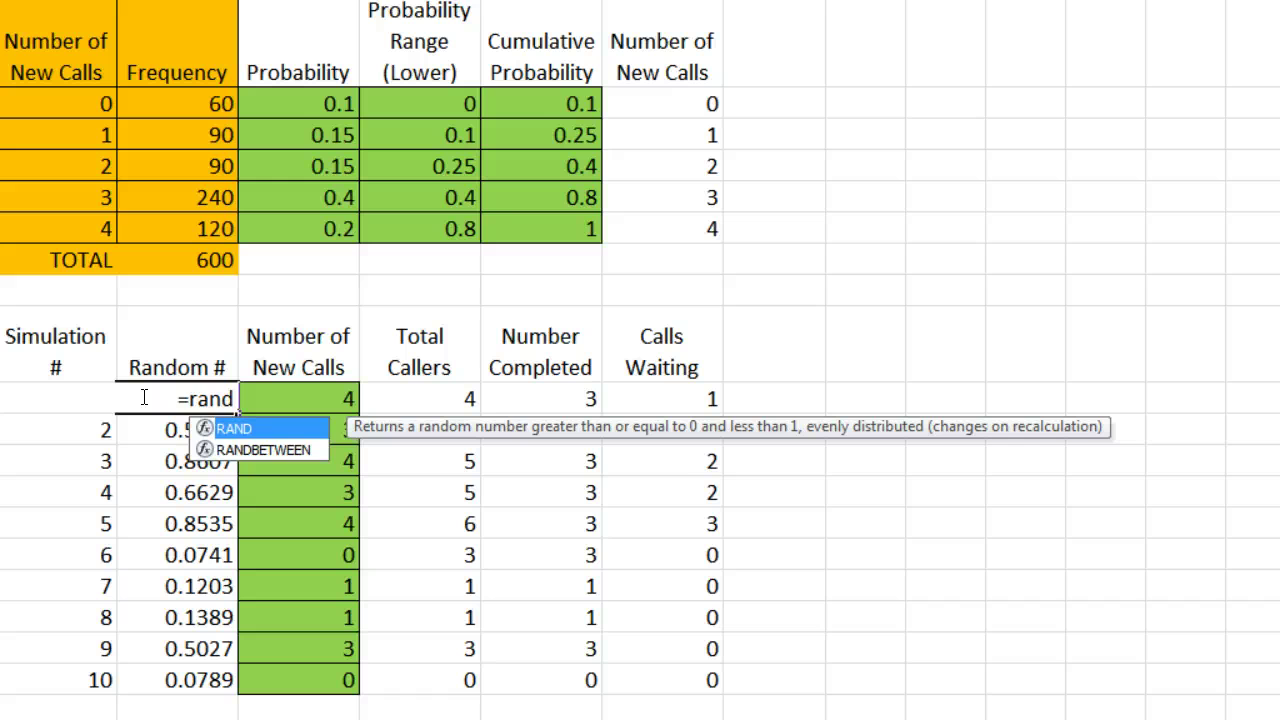
text(())
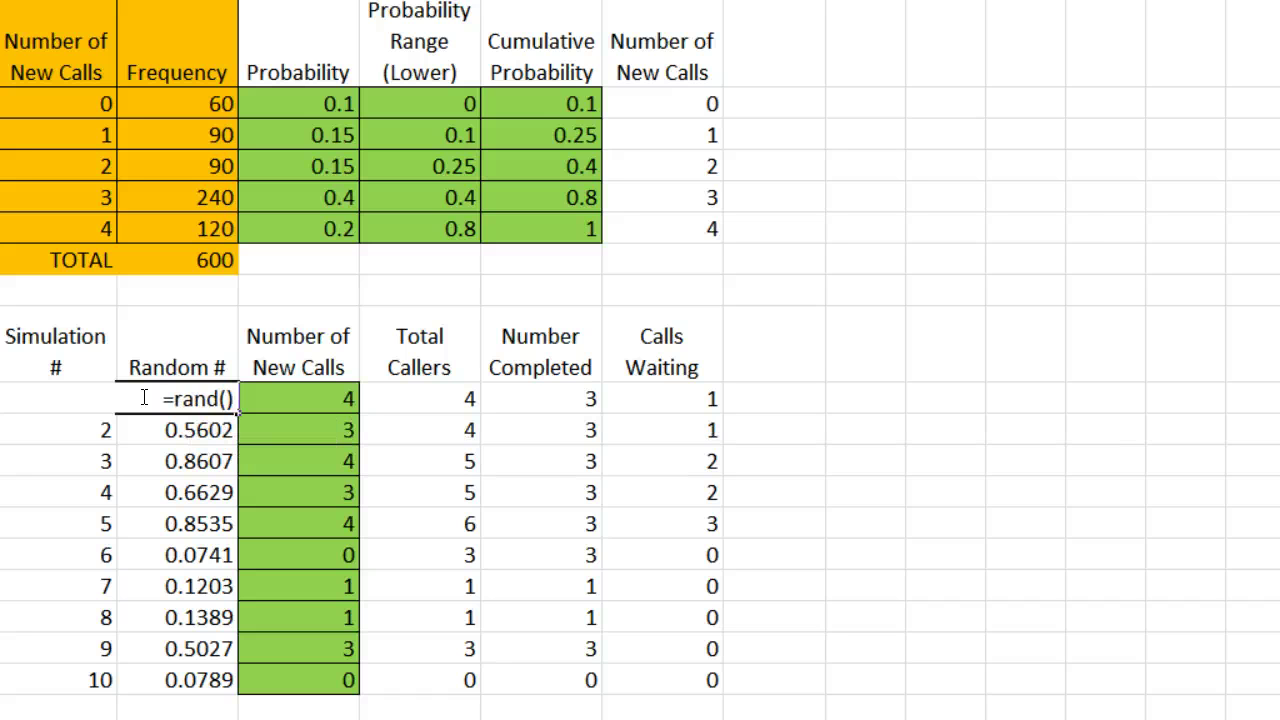
key(Return)
click(142, 397)
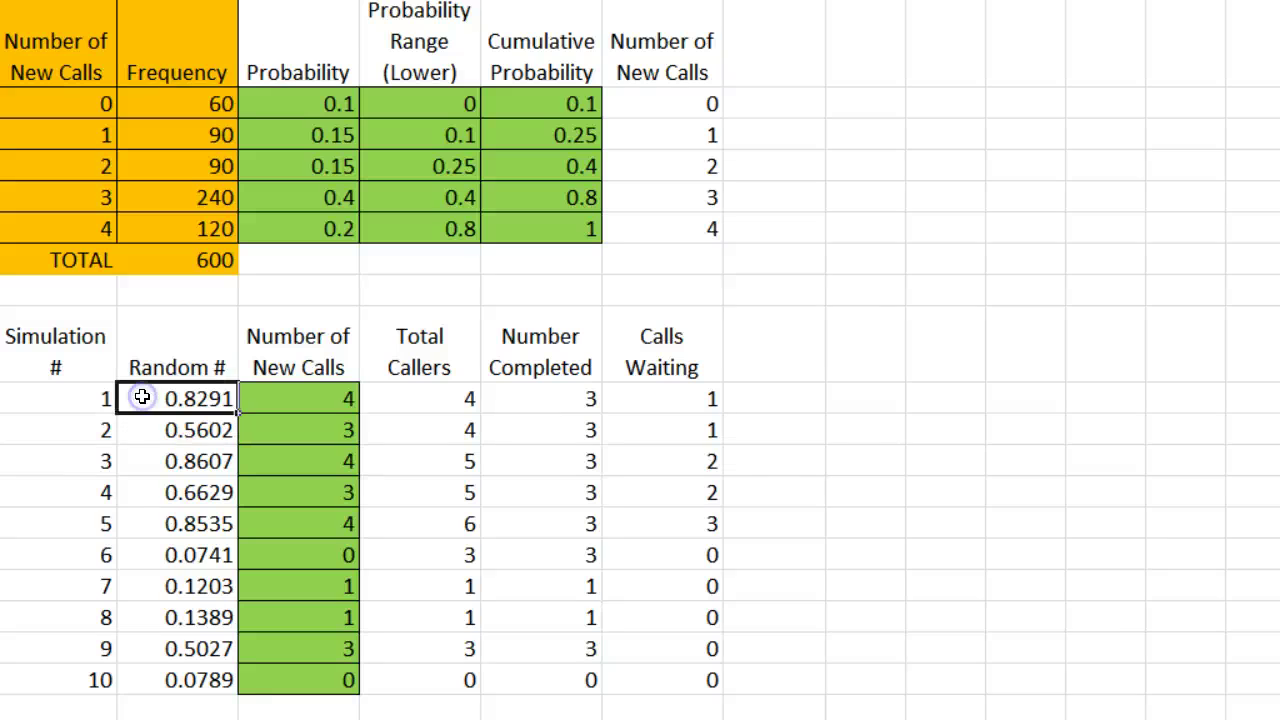
drag(237, 413, 240, 680)
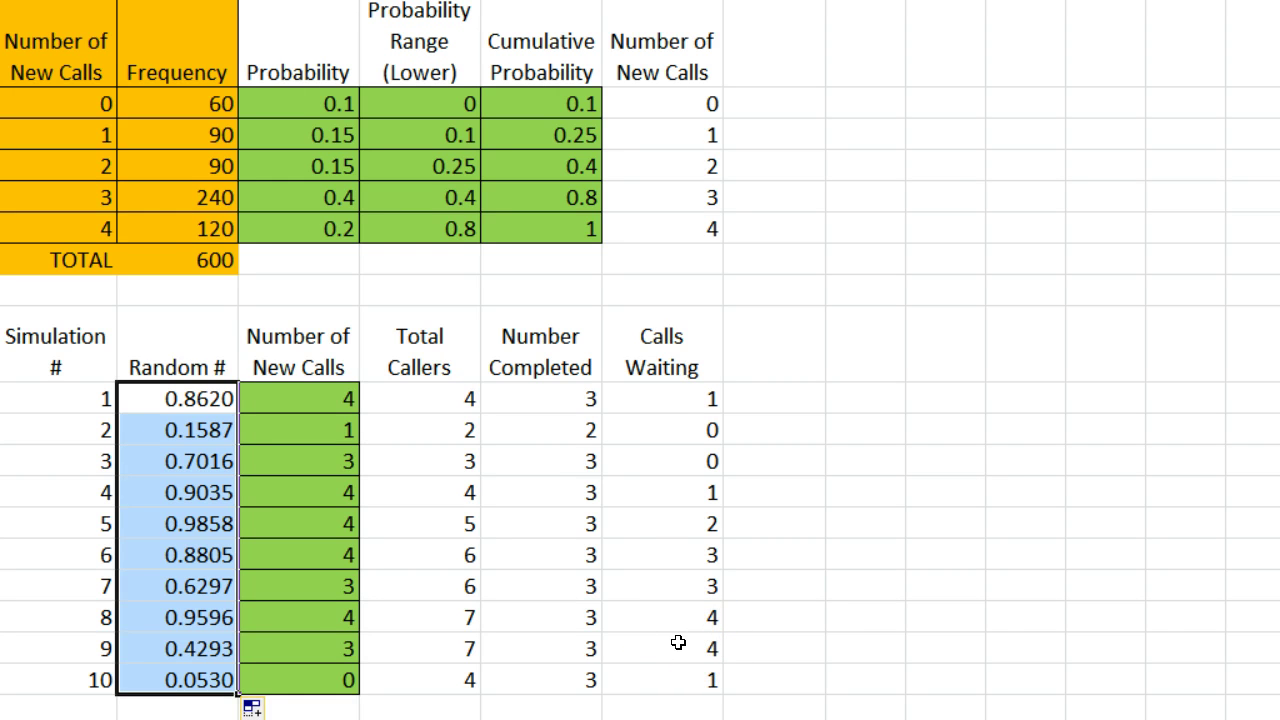
- Regenerate the random numbers repeatedly by entering a period in each empty cell from H11 down to H19, beside simulations 1 to 9
click(176, 398)
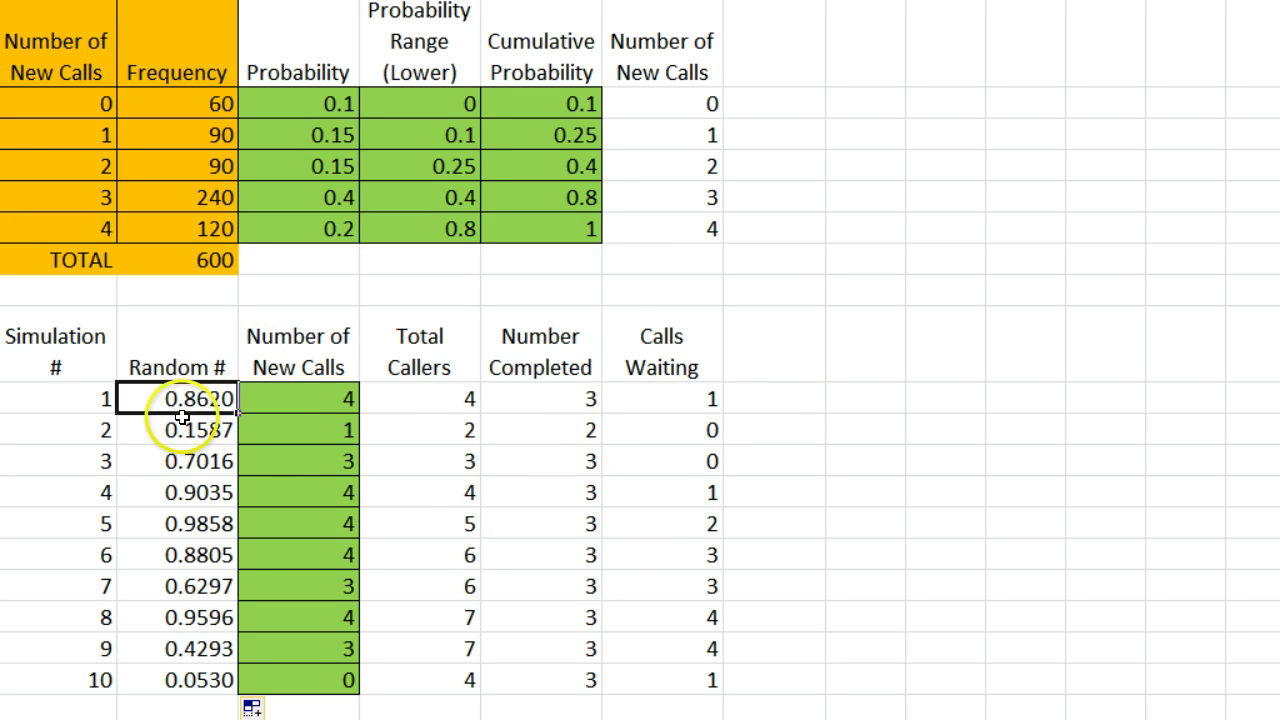
click(888, 401)
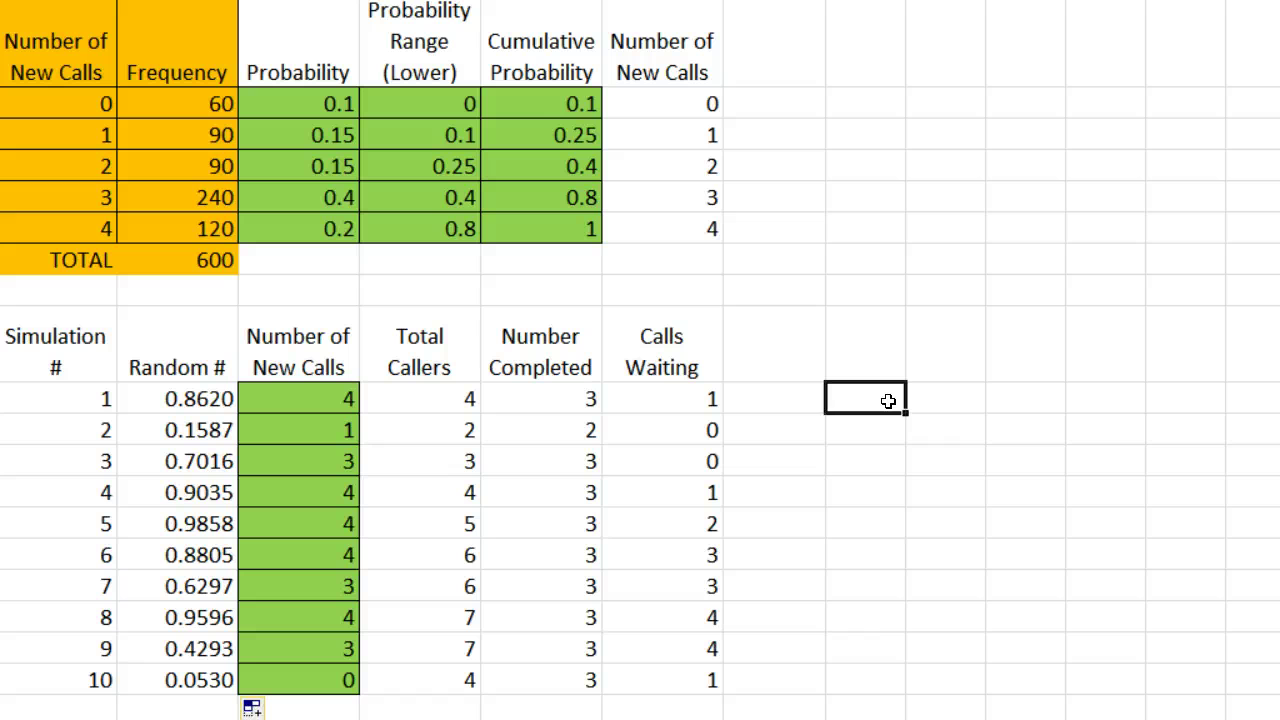
text(.)
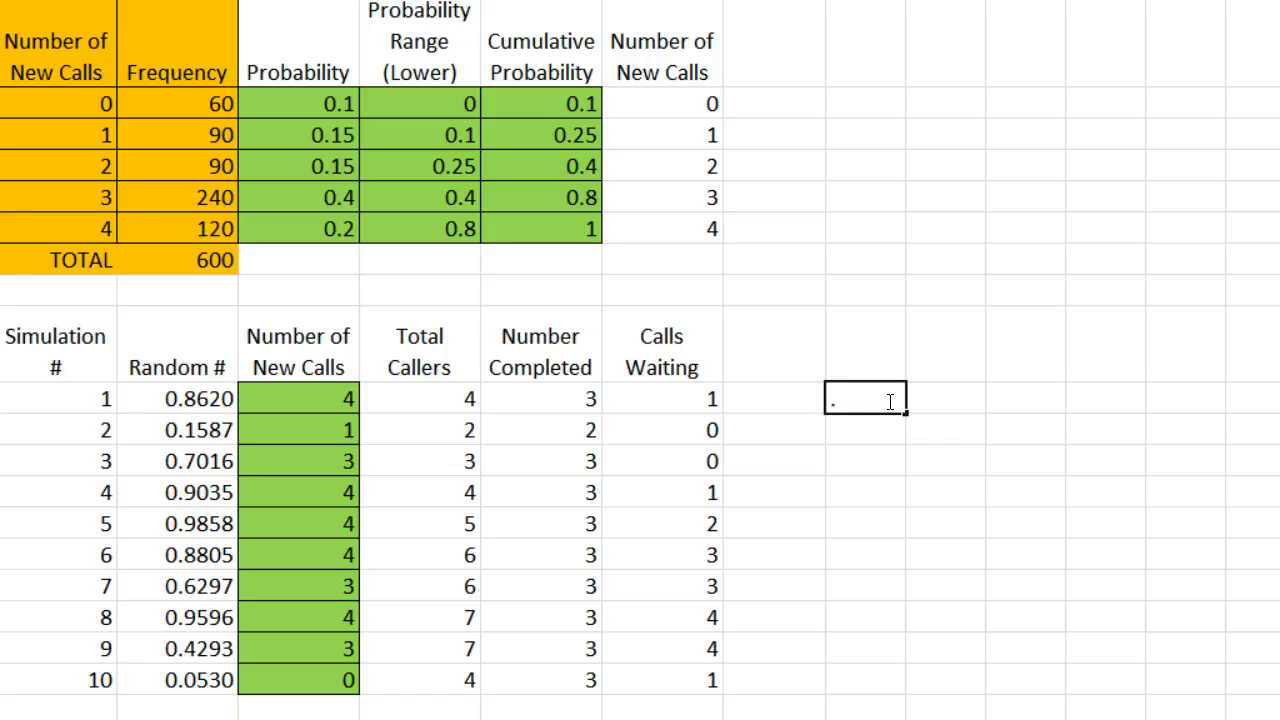
key(Return)
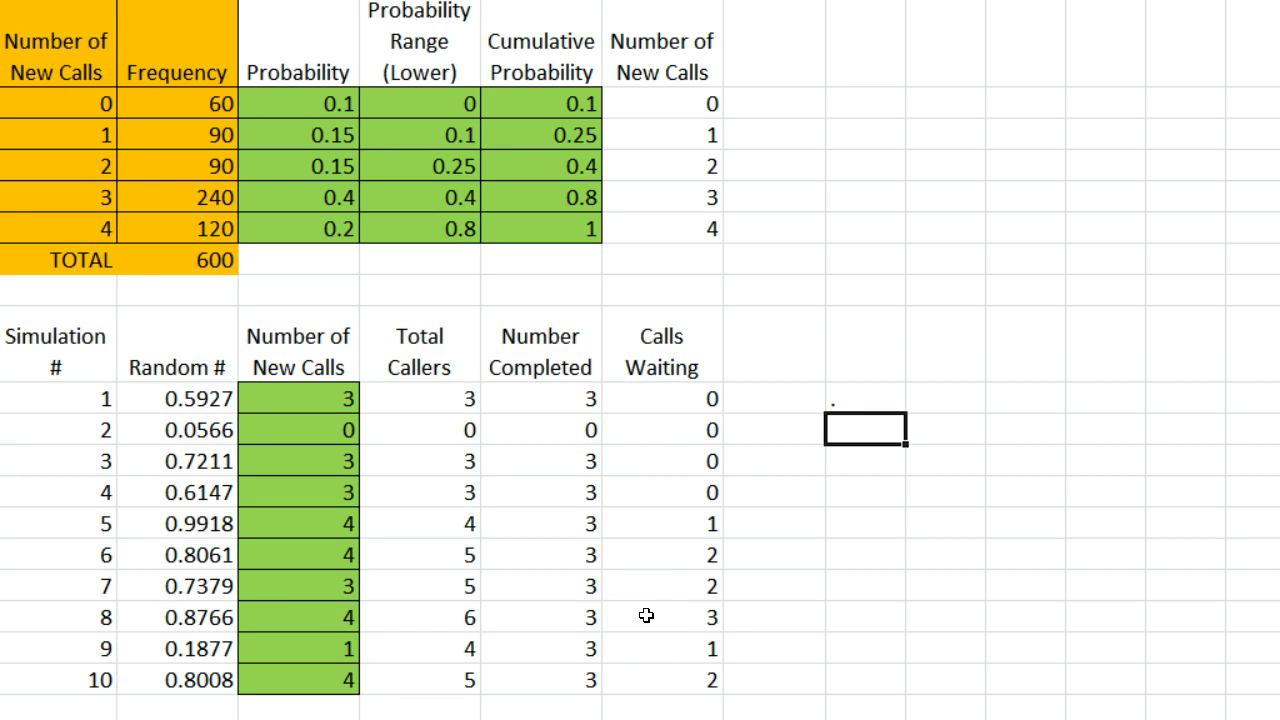
text(.)
key(Return)
text(.)
key(Return)
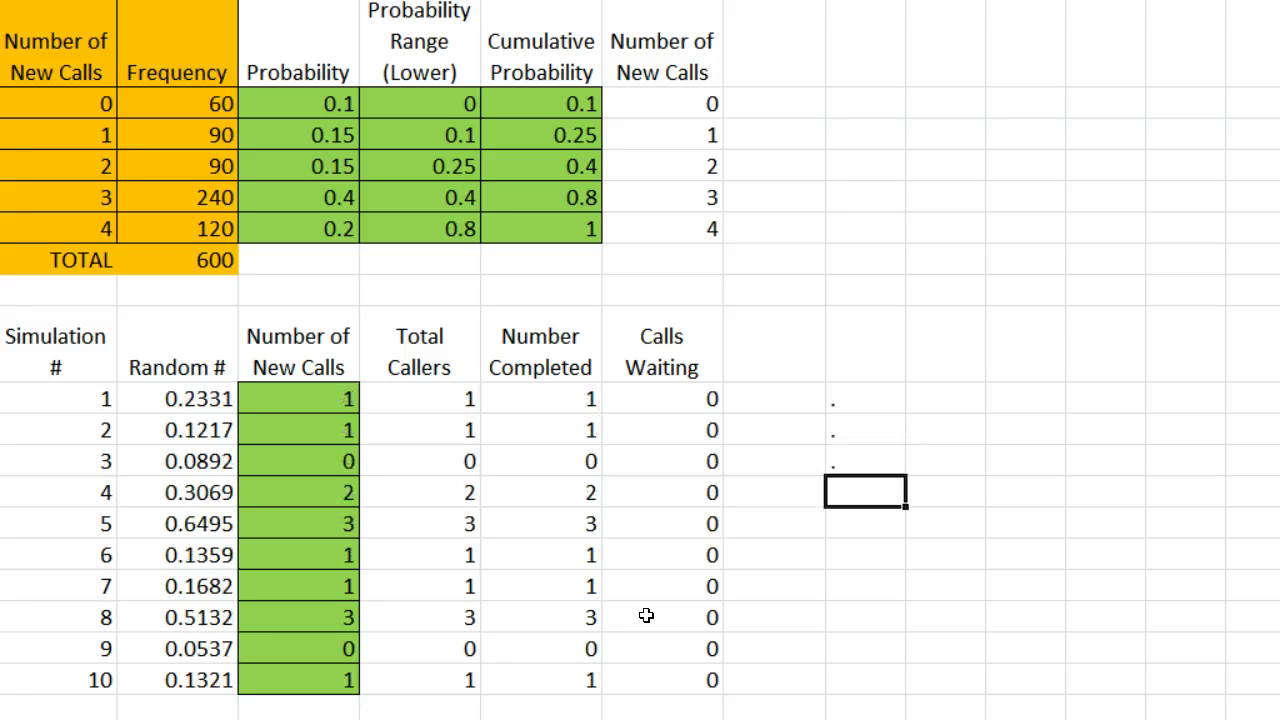
text(.)
key(Return)
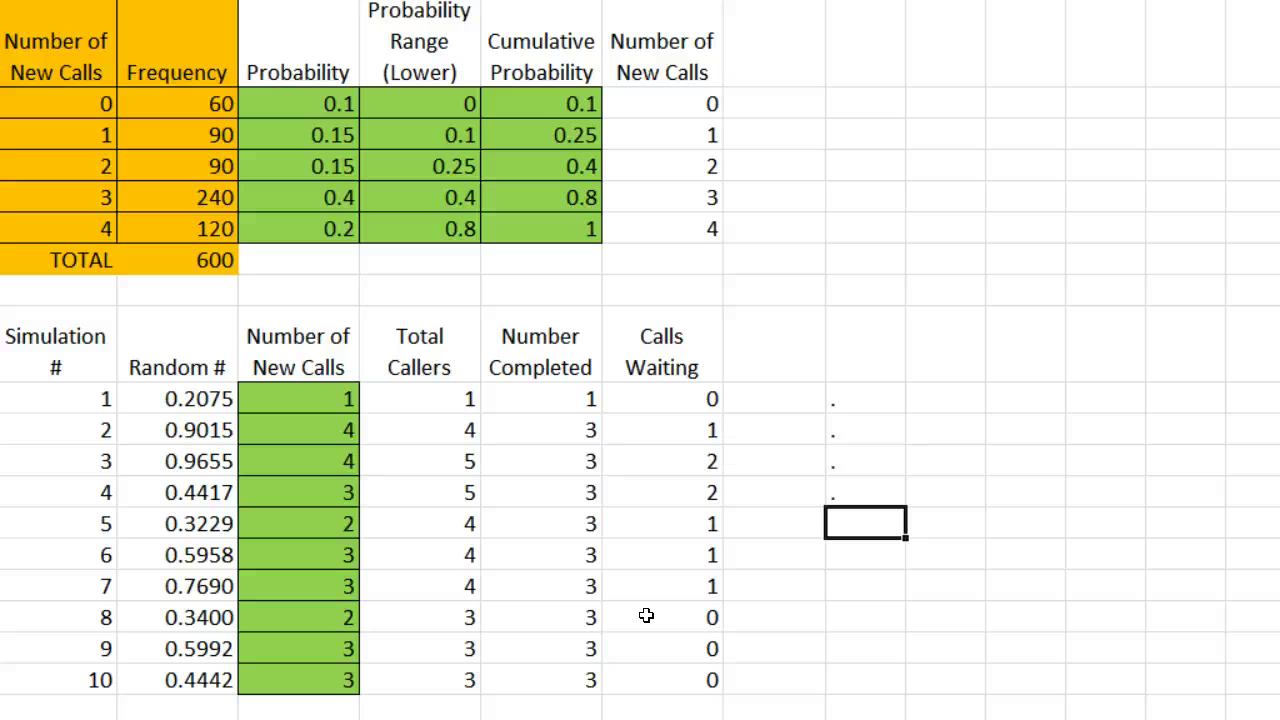
text(.)
key(Return)
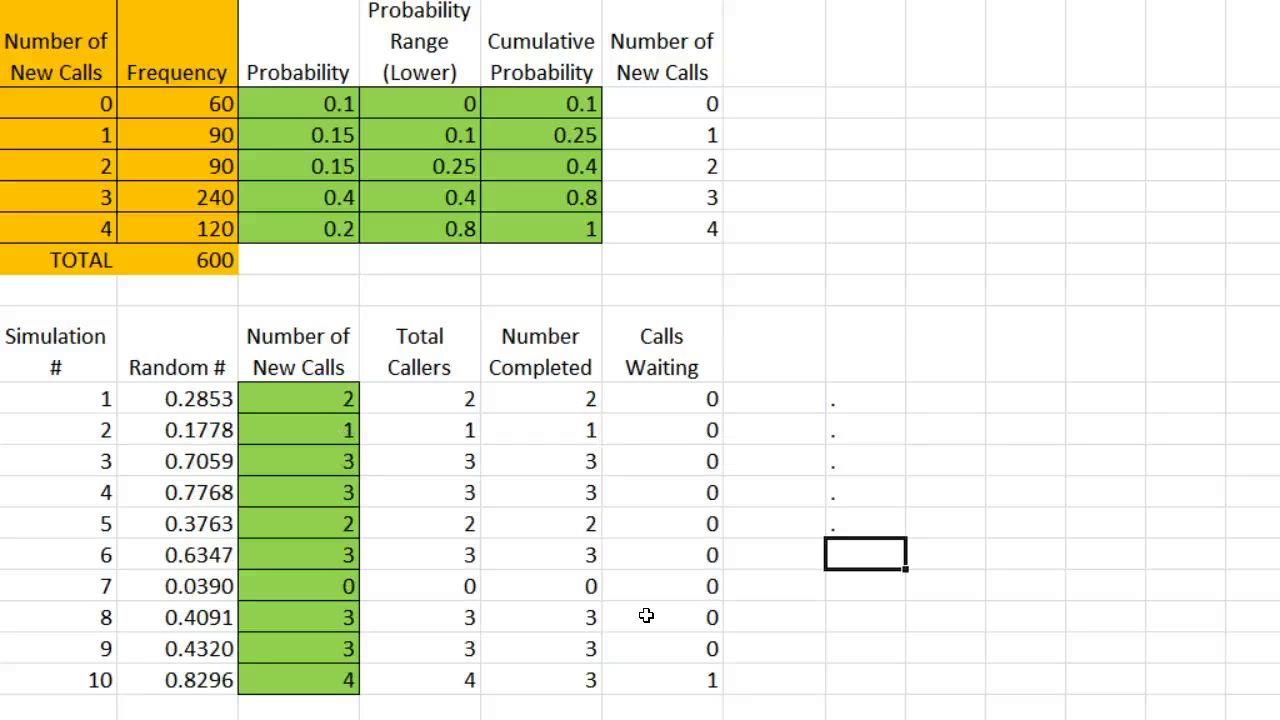
text(.)
key(Return)
text(.)
key(Return)
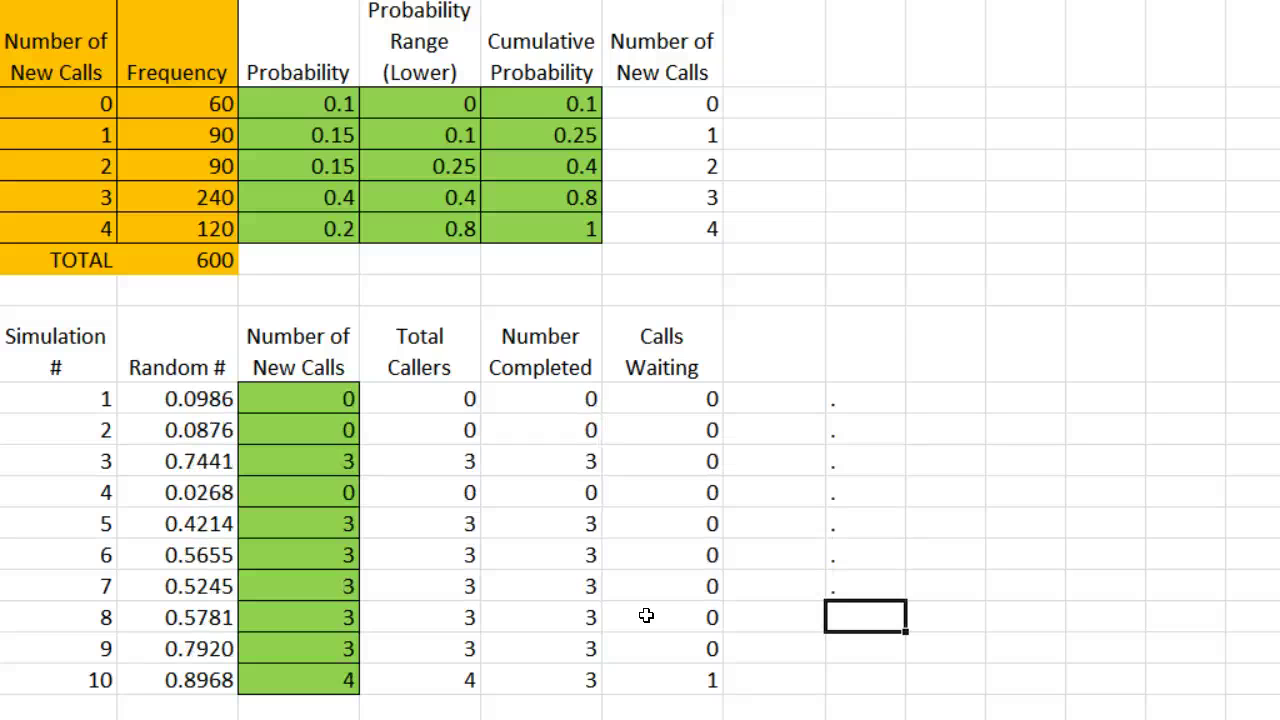
key(Return)
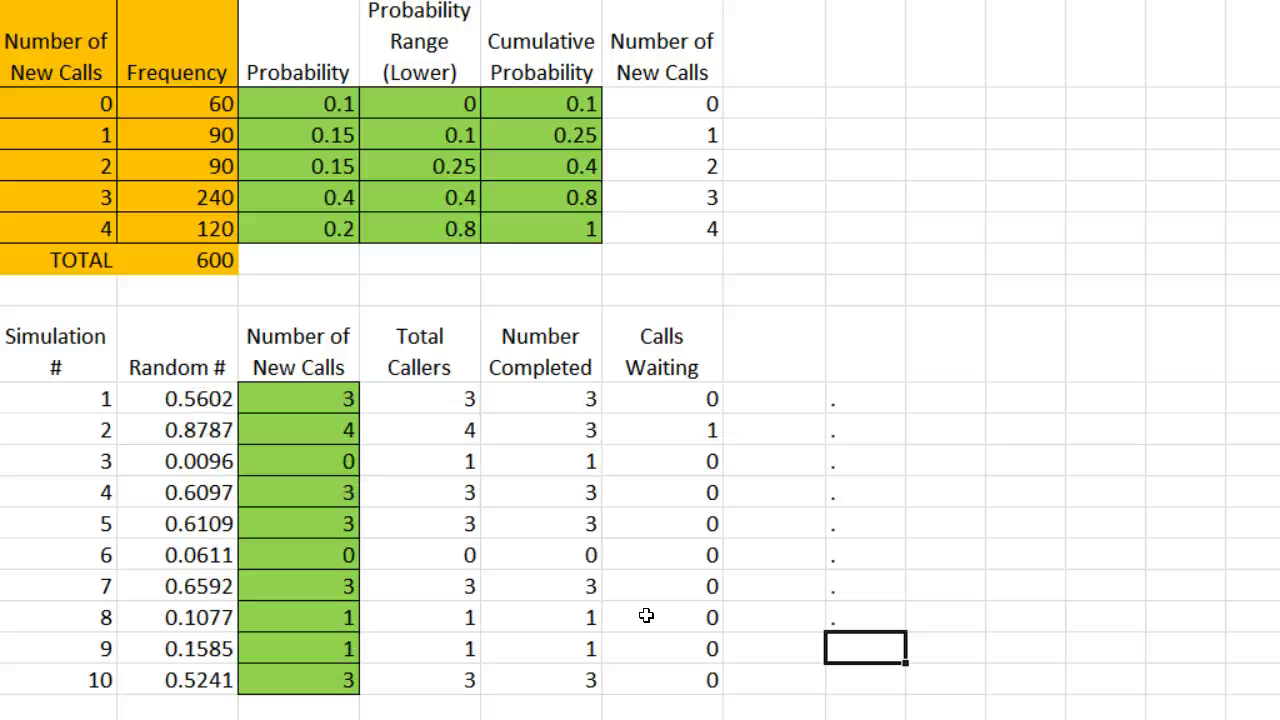
text(.)
key(Return)
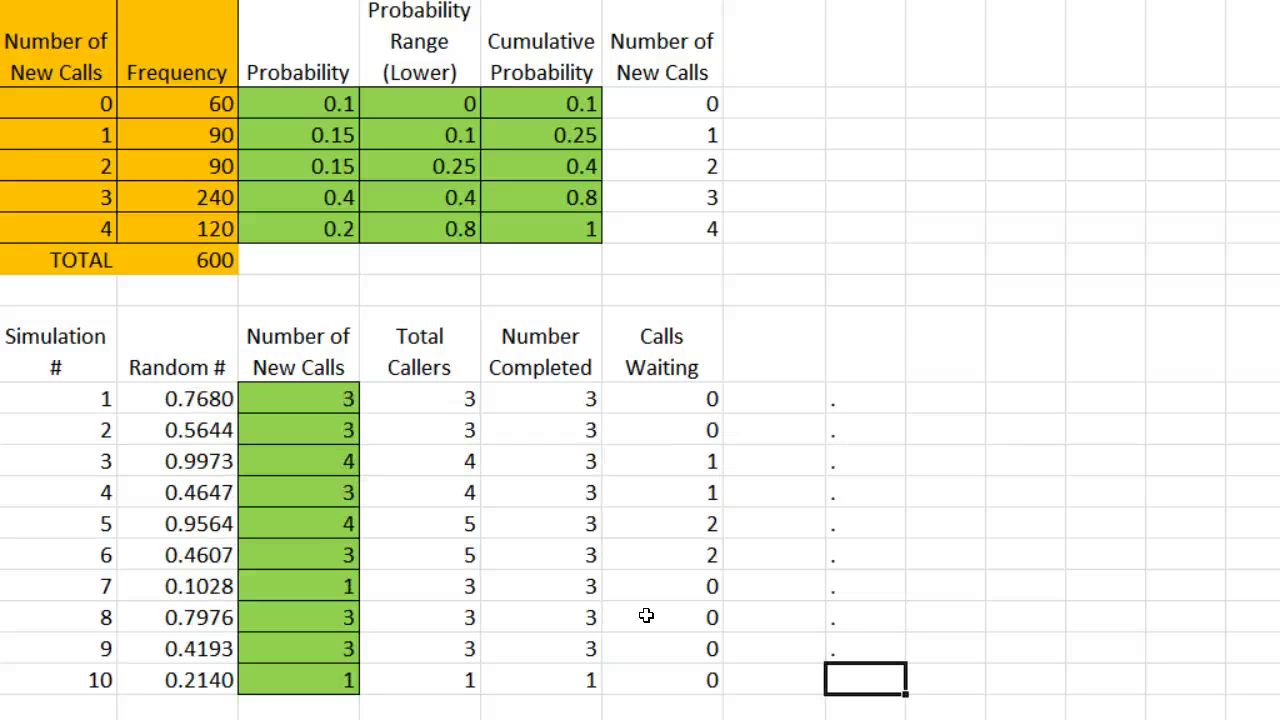